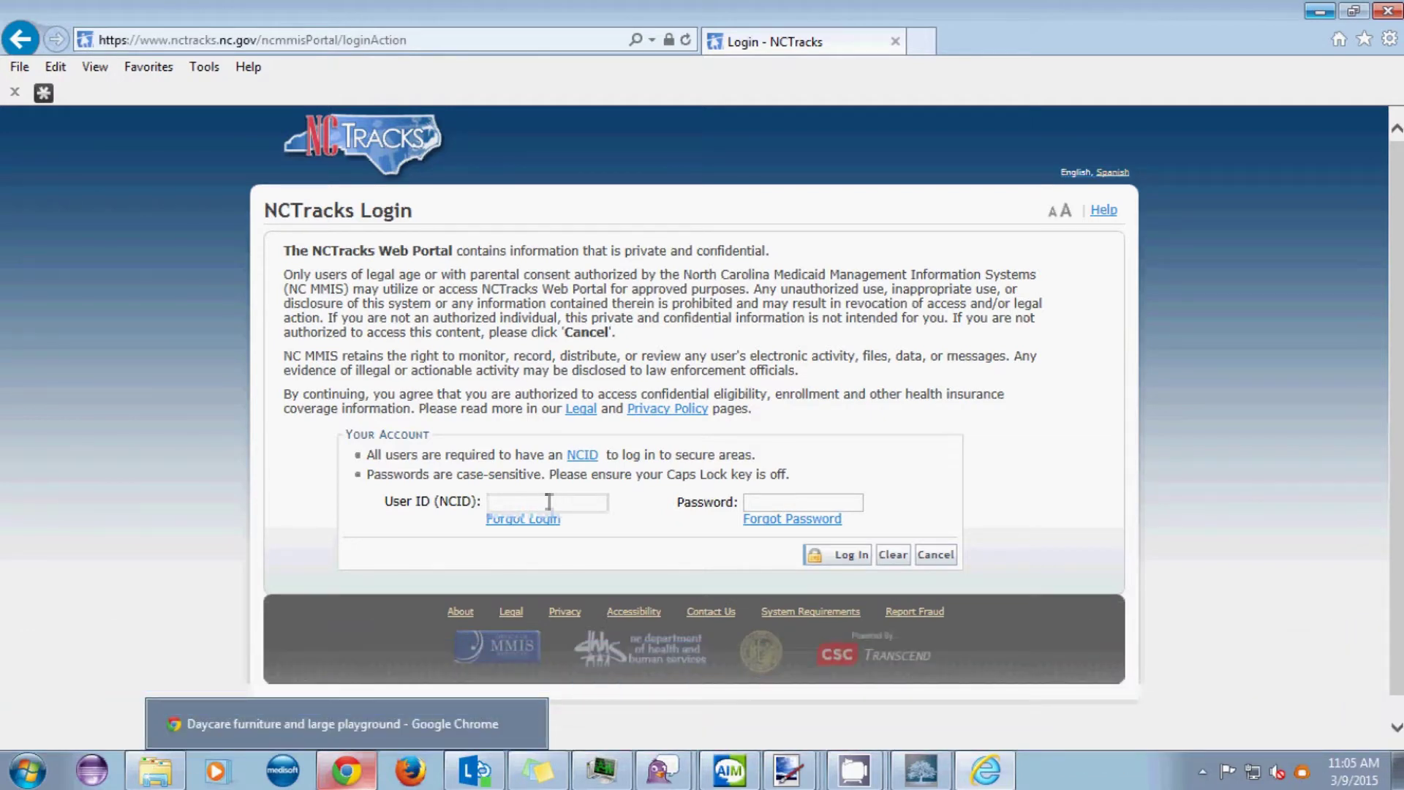
- Log in to the secure provider area with the NCID user ID and password
left_click(548, 501)
type("lh")
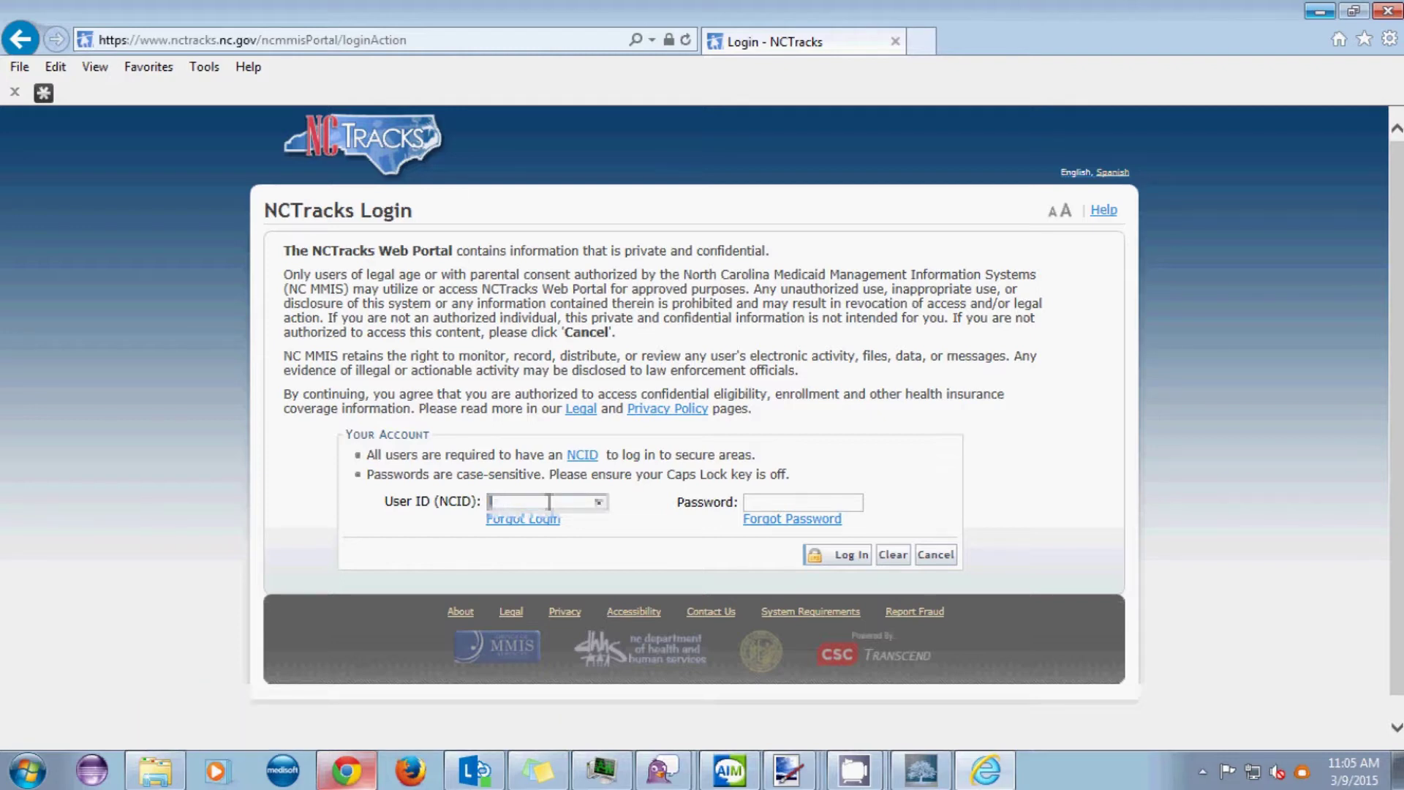
type("lkydhmn")
key("Tab")
type("••••••••")
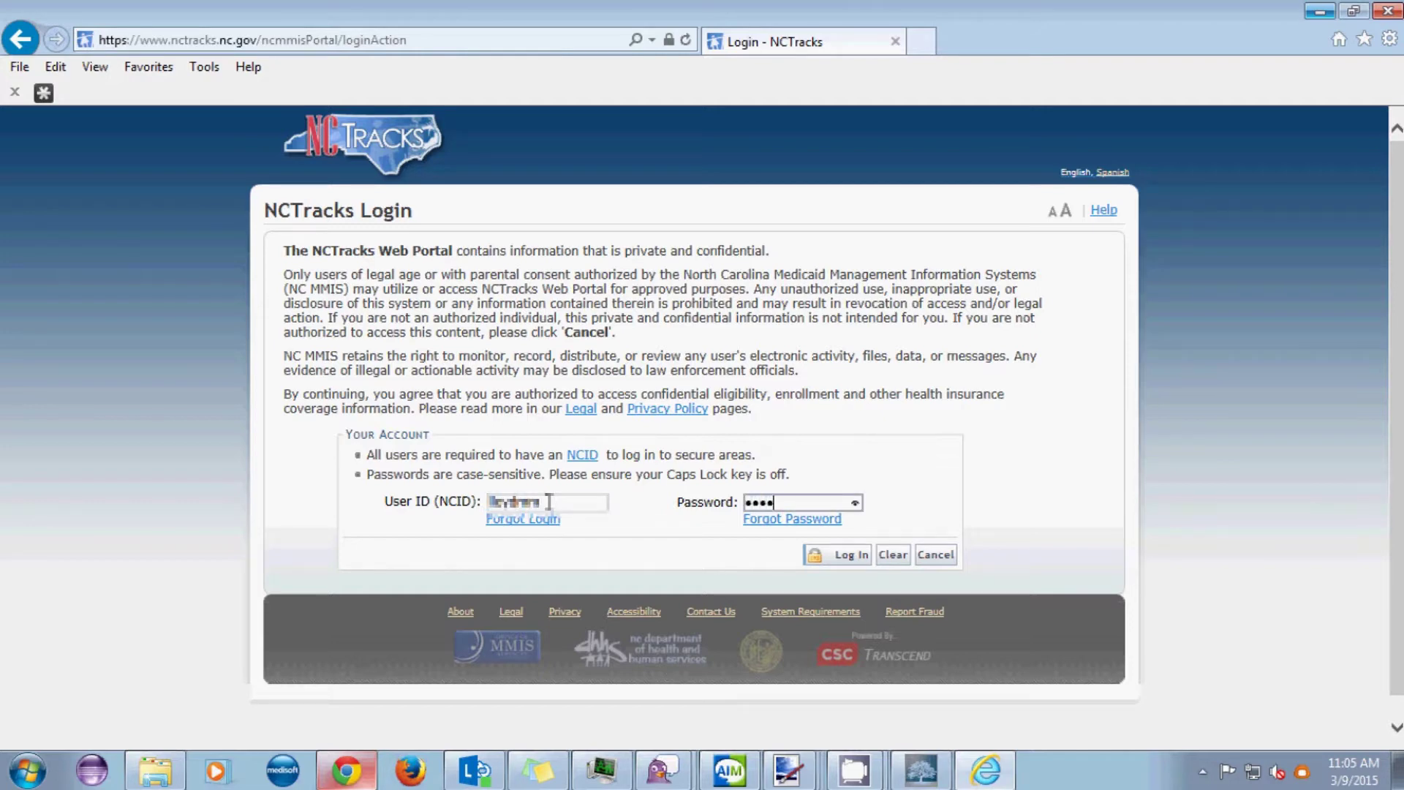
key("Return")
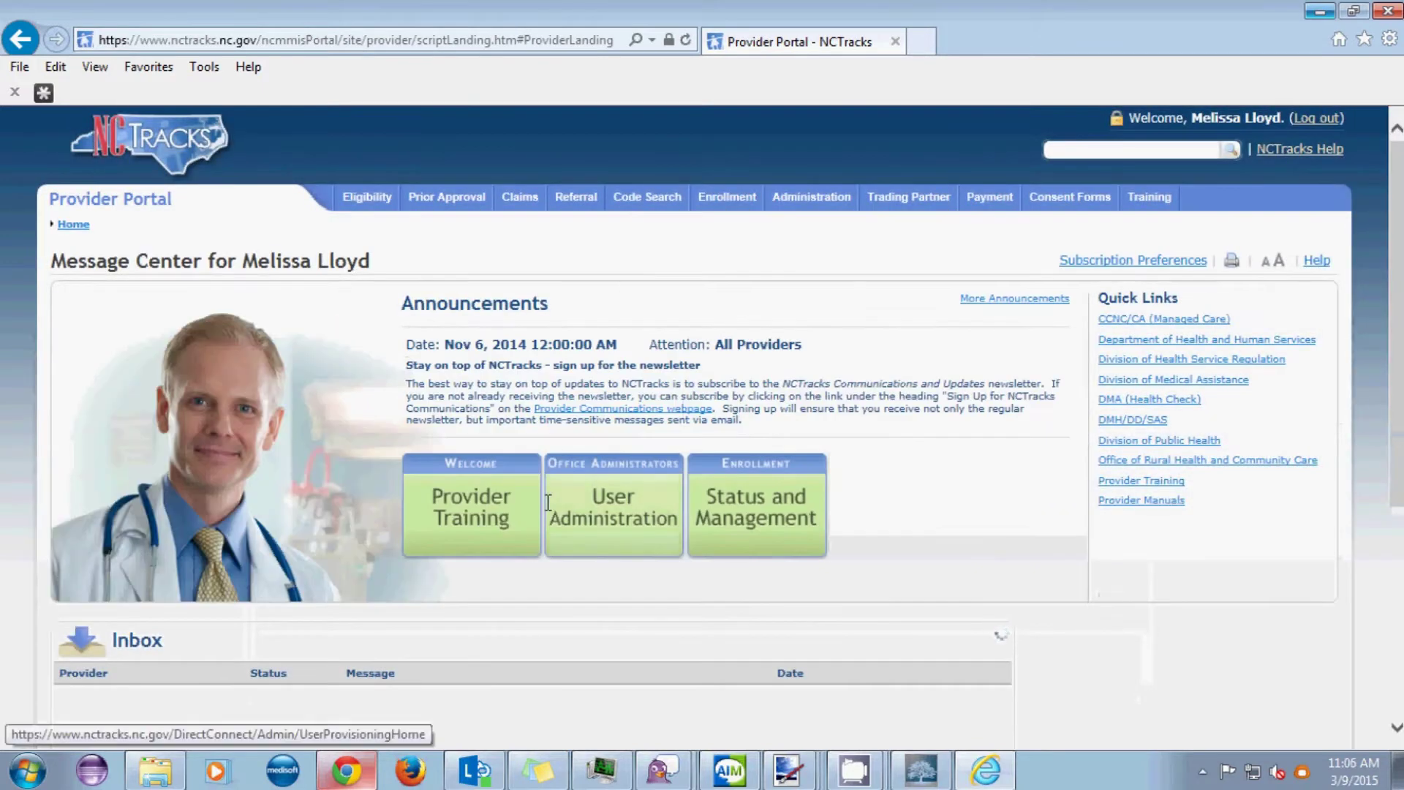
- Start a new professional claim from the Claims menu
mouse_move(514, 199)
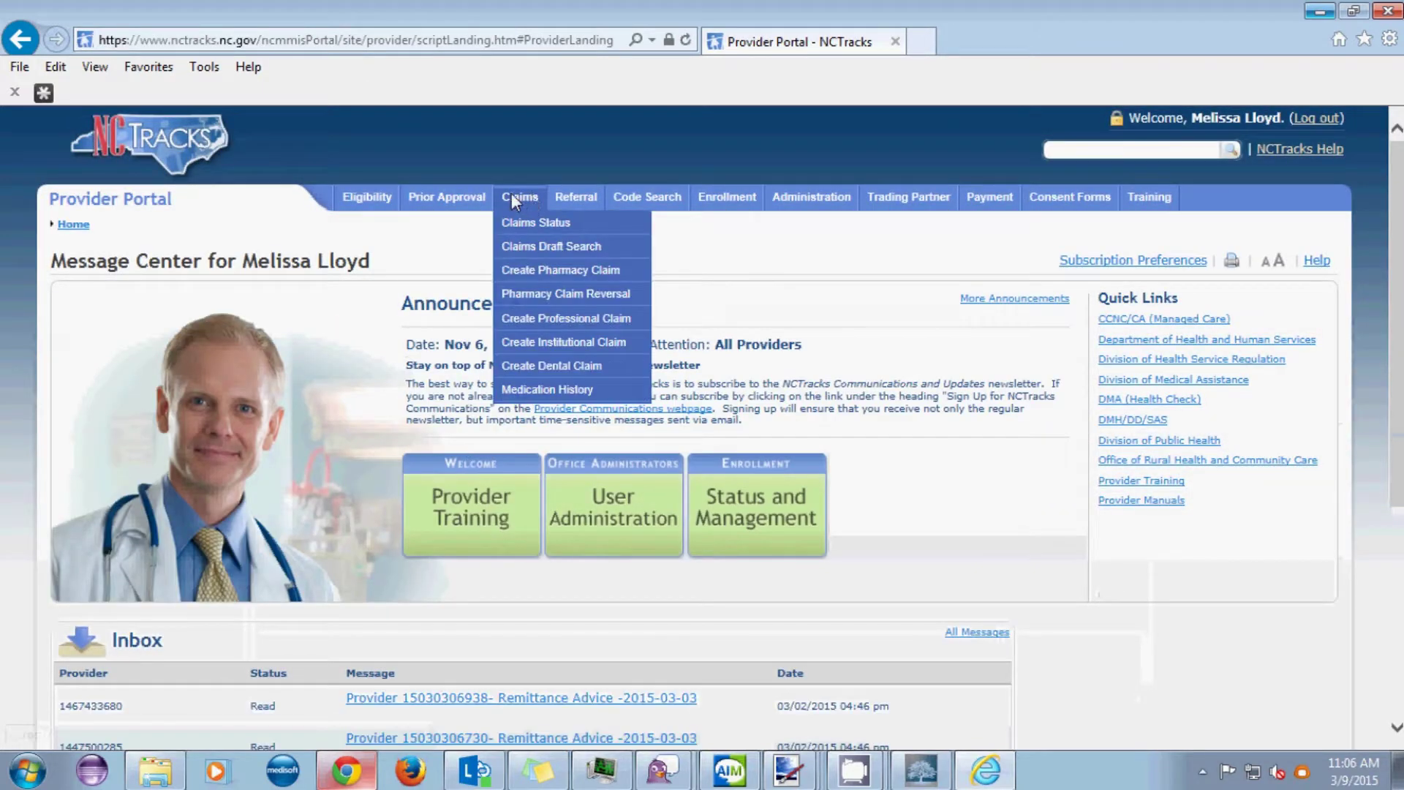
left_click(563, 319)
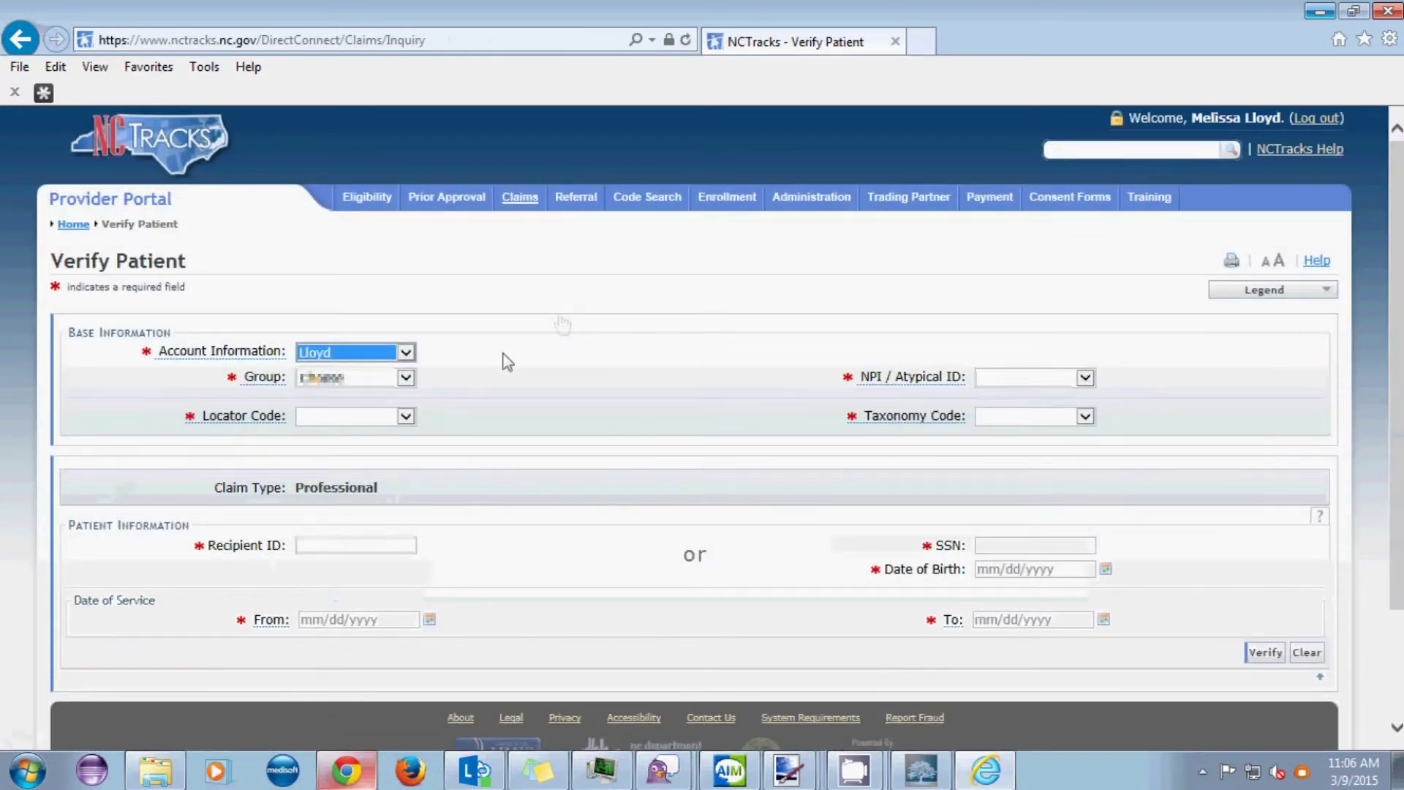
- Choose billing group, NPI, service location and taxonomy 193200000X Multi-Specialty, then enter the recipient ID
left_click(406, 377)
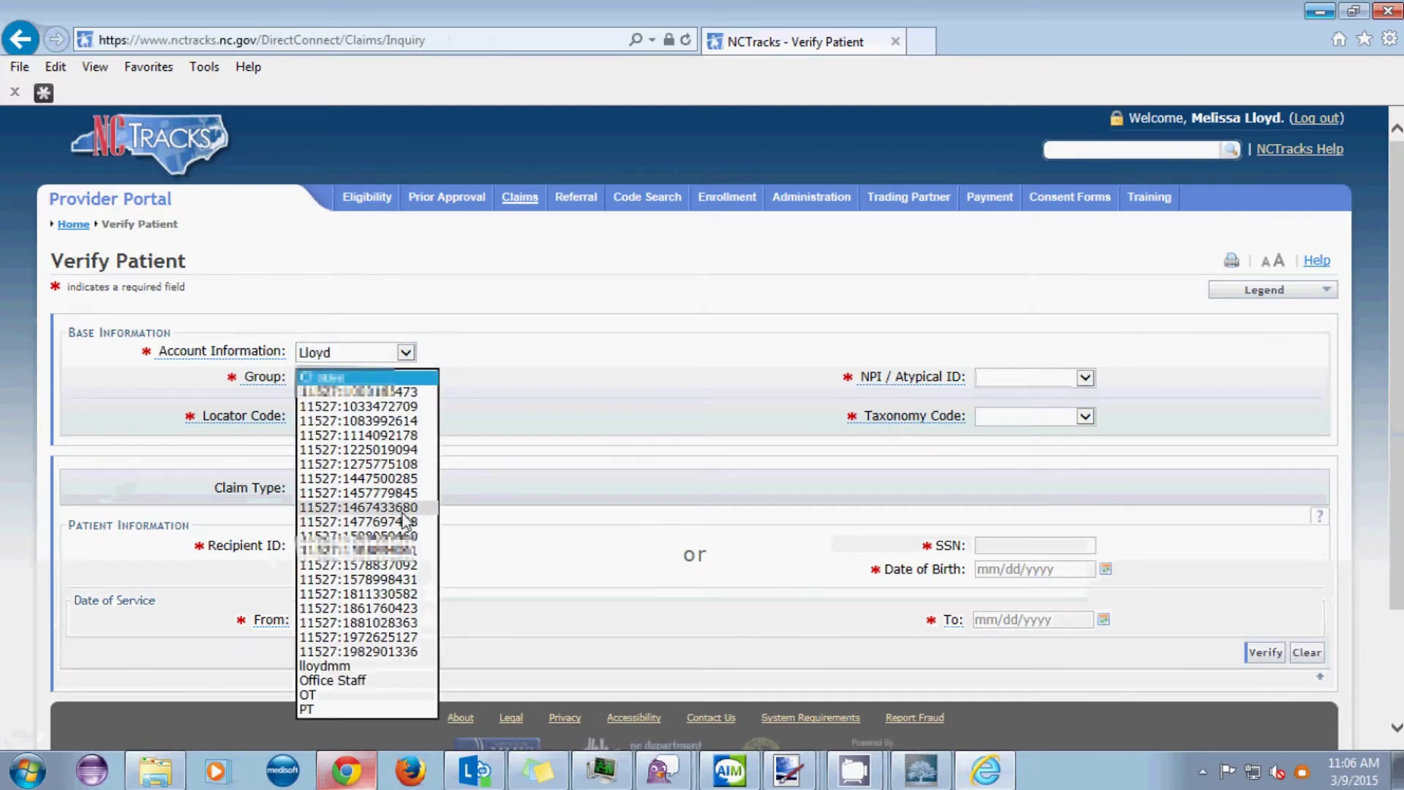
left_click(422, 507)
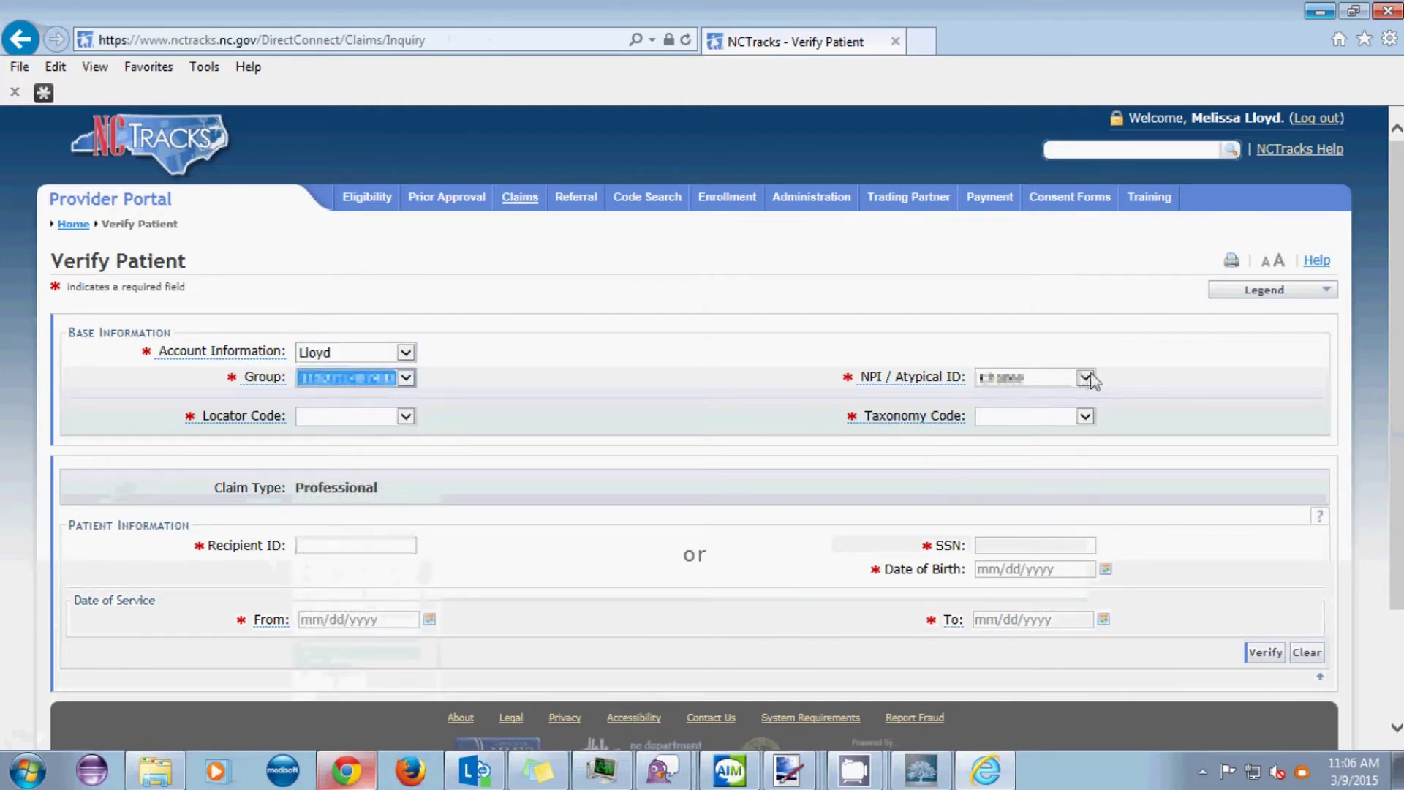
left_click(1085, 377)
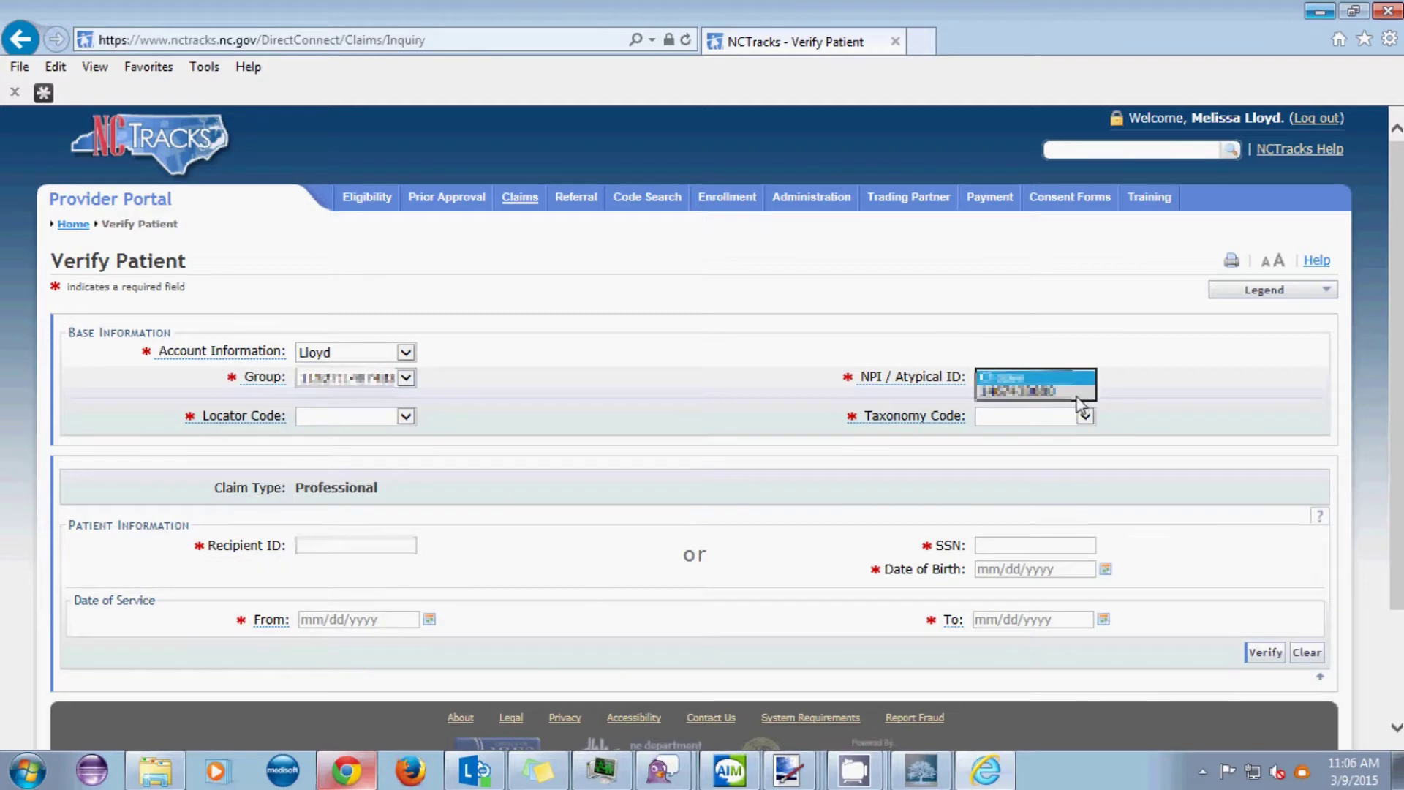
left_click(1078, 393)
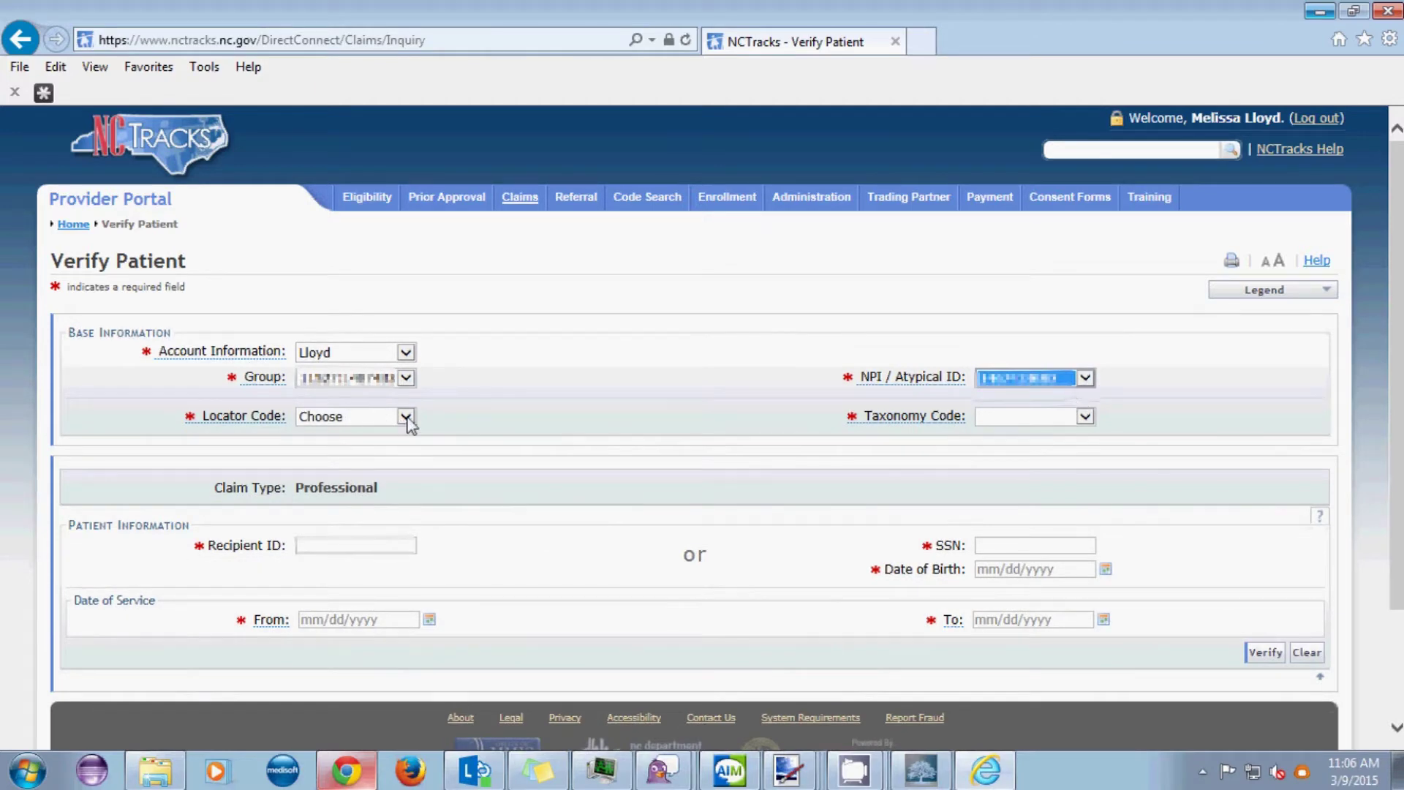
left_click(405, 417)
left_click(351, 430)
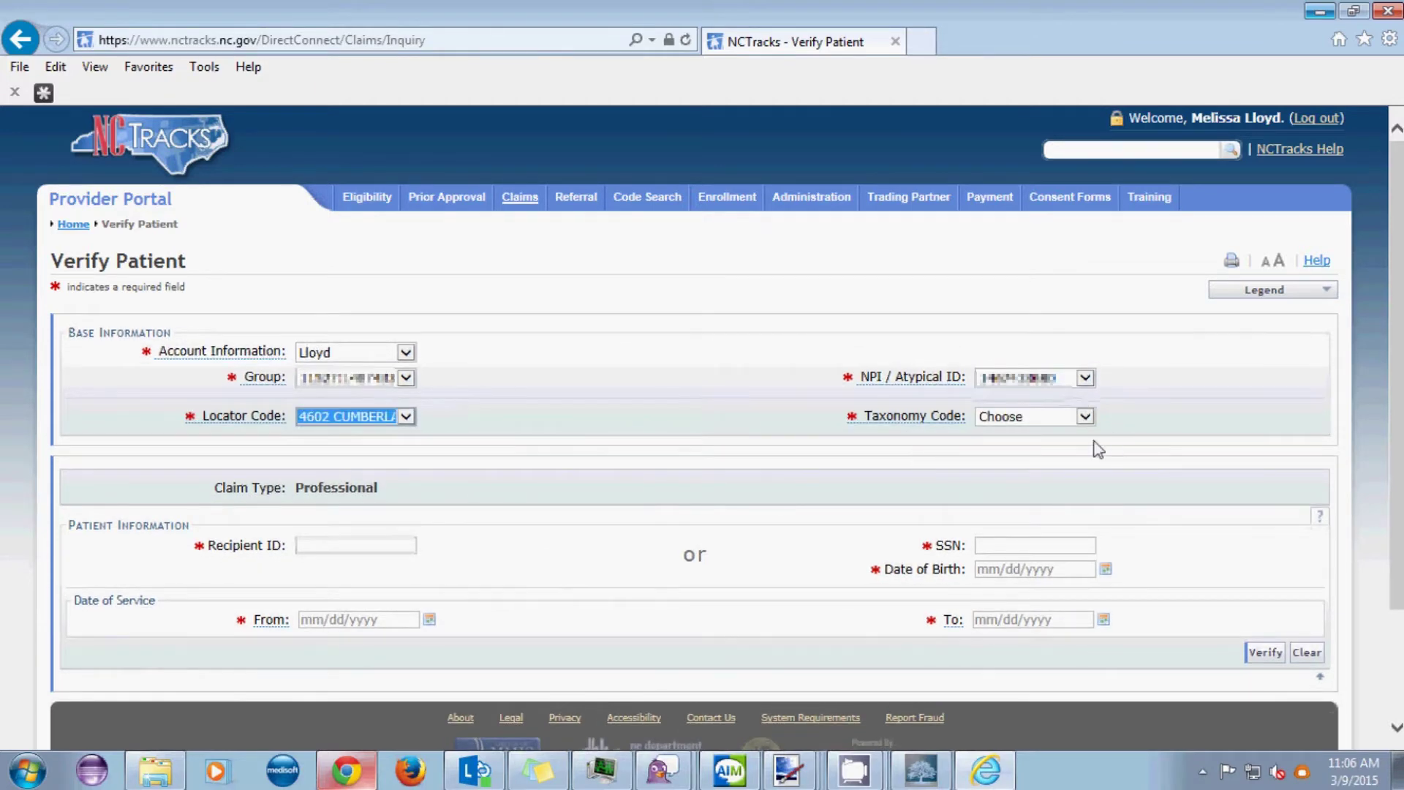
left_click(1084, 417)
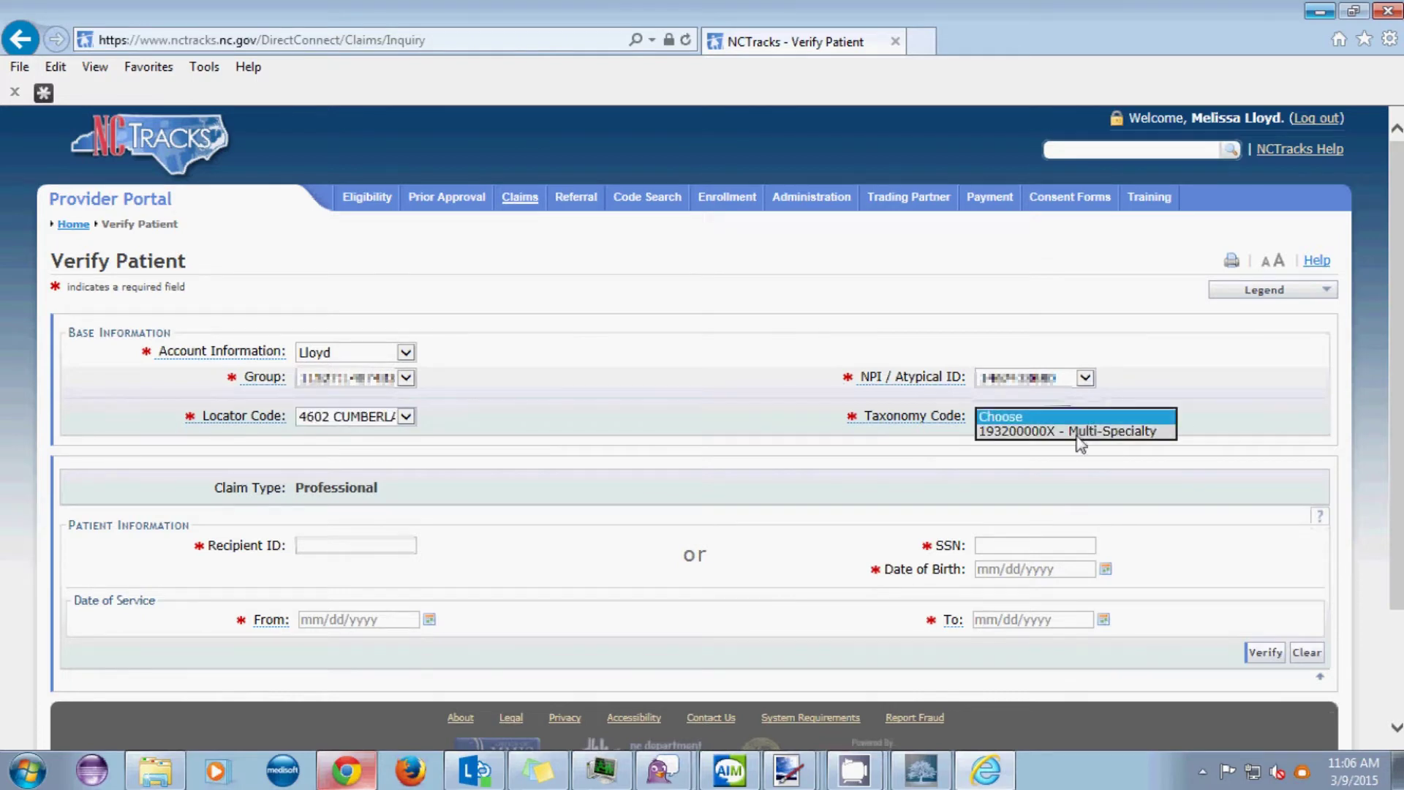
left_click(1086, 431)
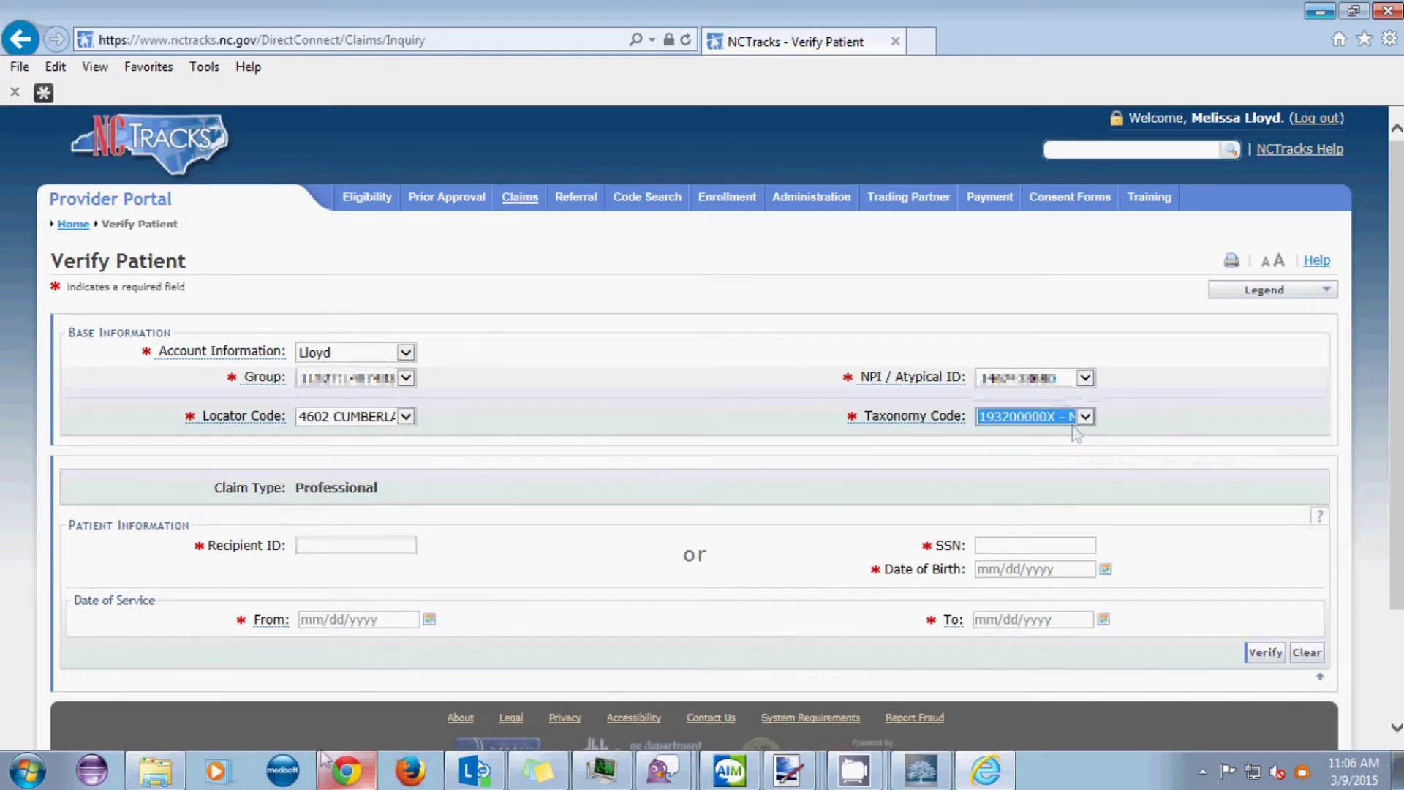
left_click(335, 545)
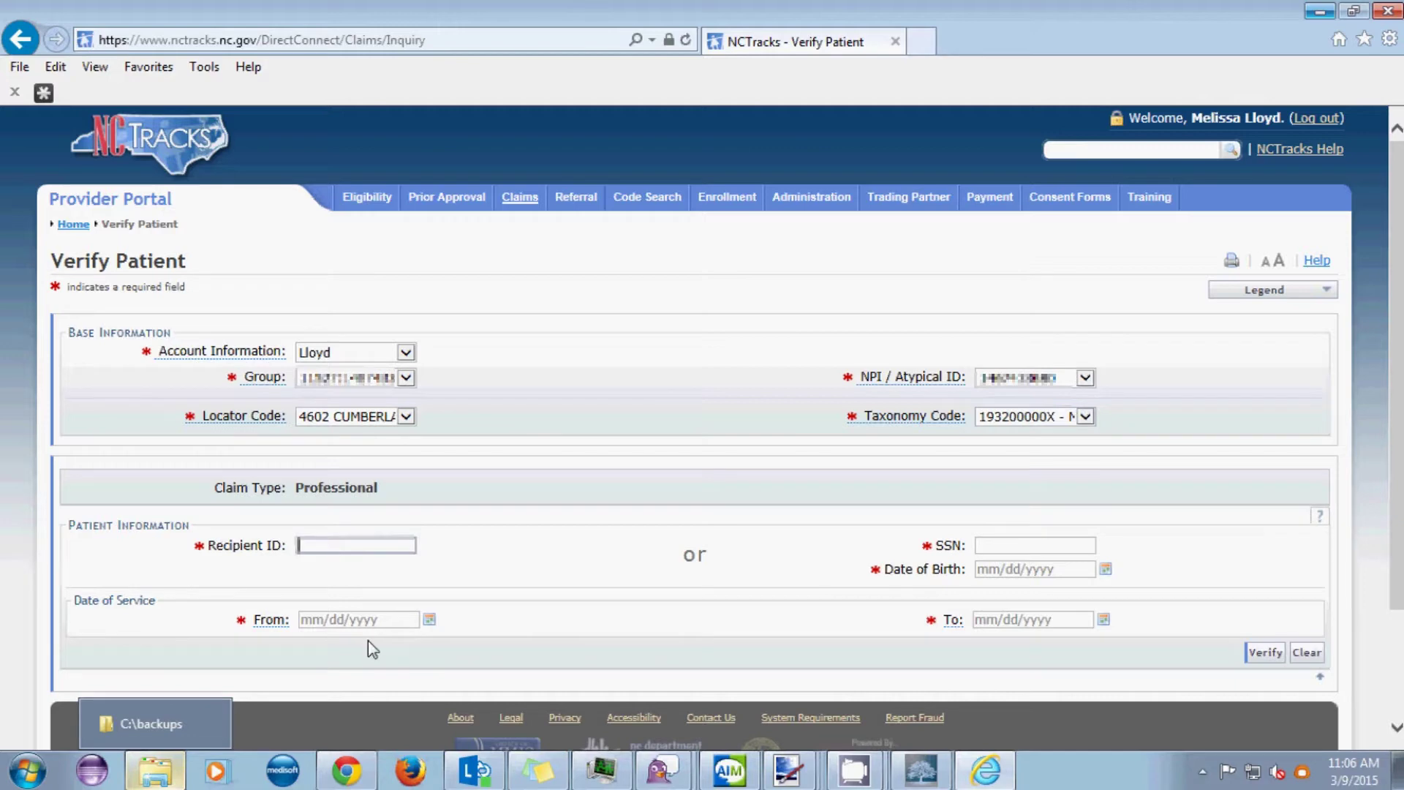
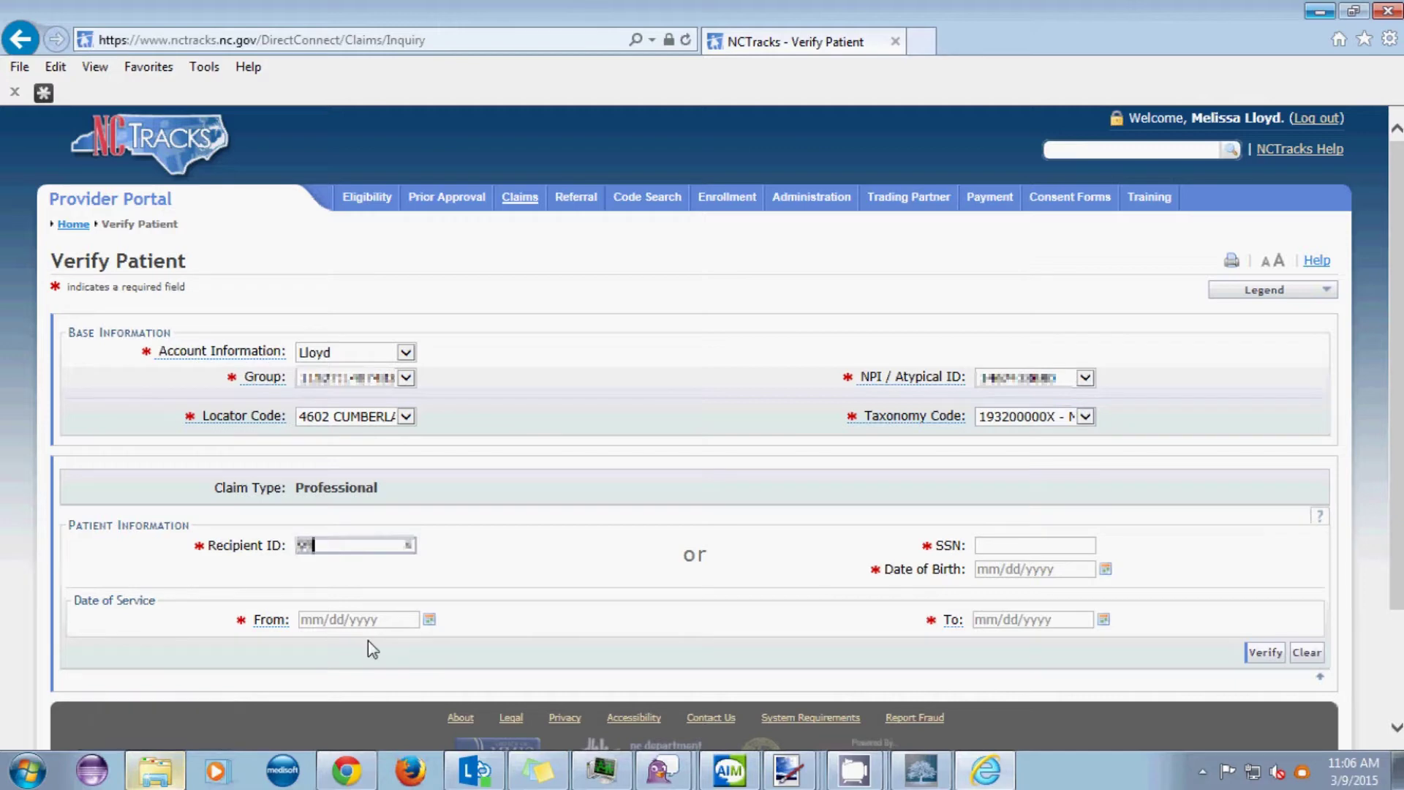
- Verify the patient's eligibility for service dates 03/02/2015 to 03/02/2015
left_click(308, 617)
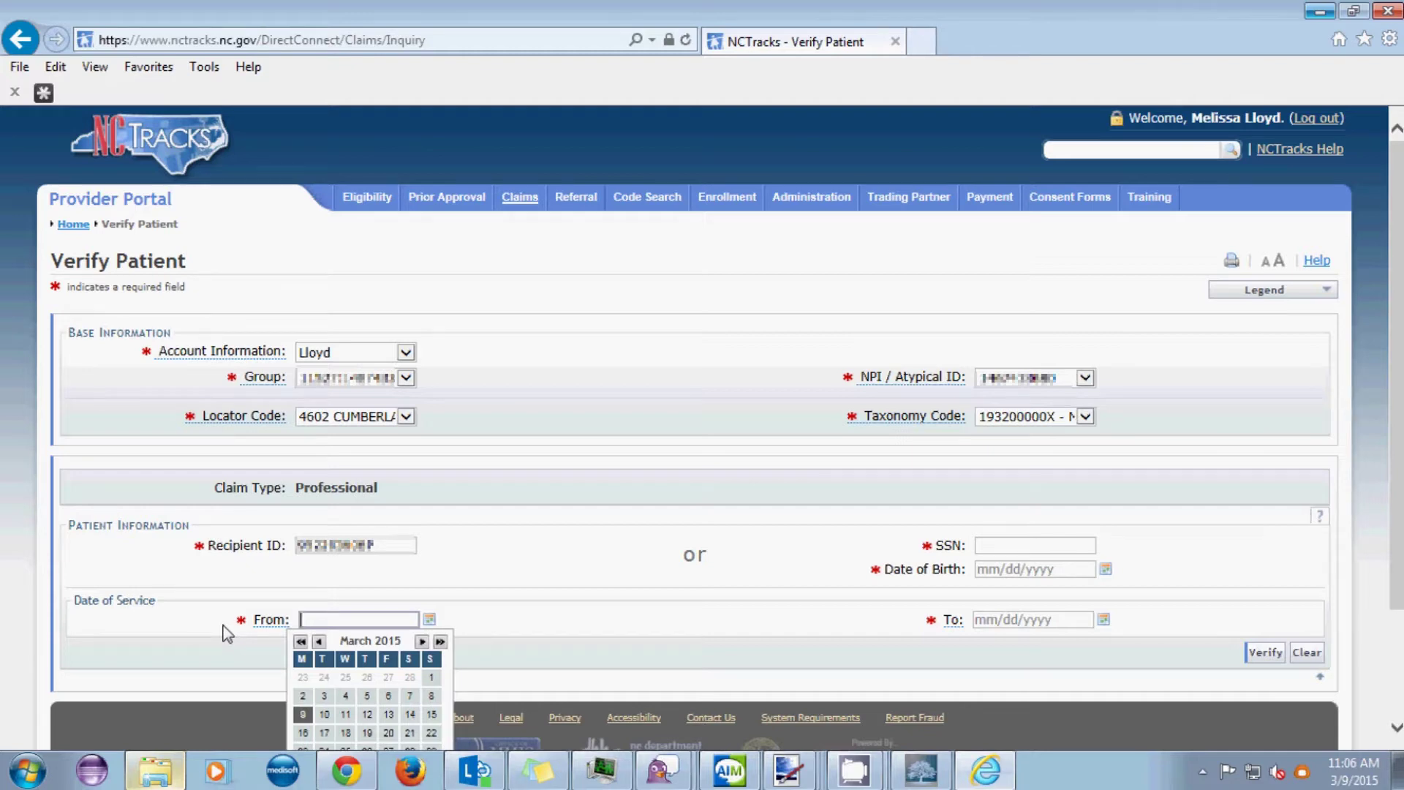
type("03/02/2015")
key("Tab")
type("03/02/2015")
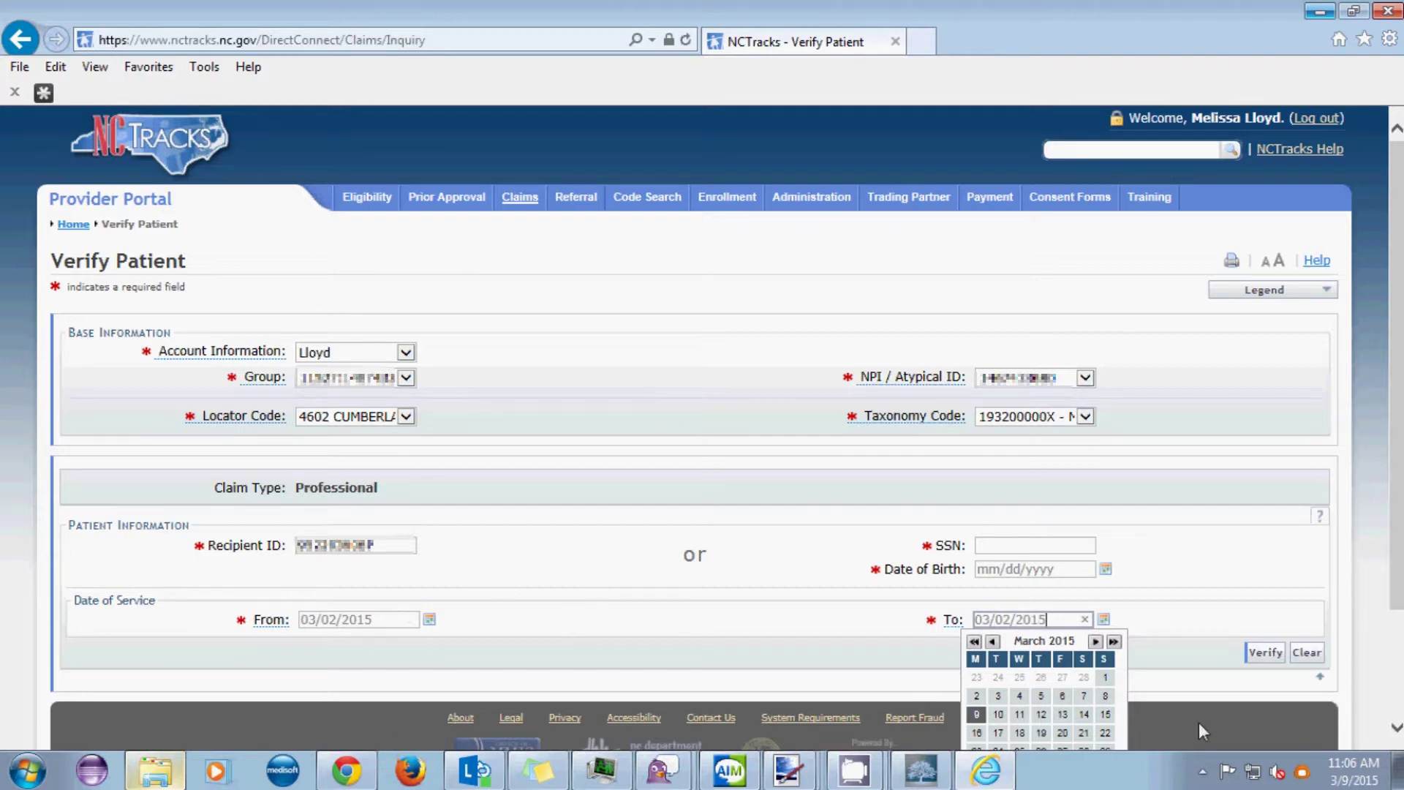
left_click(1271, 653)
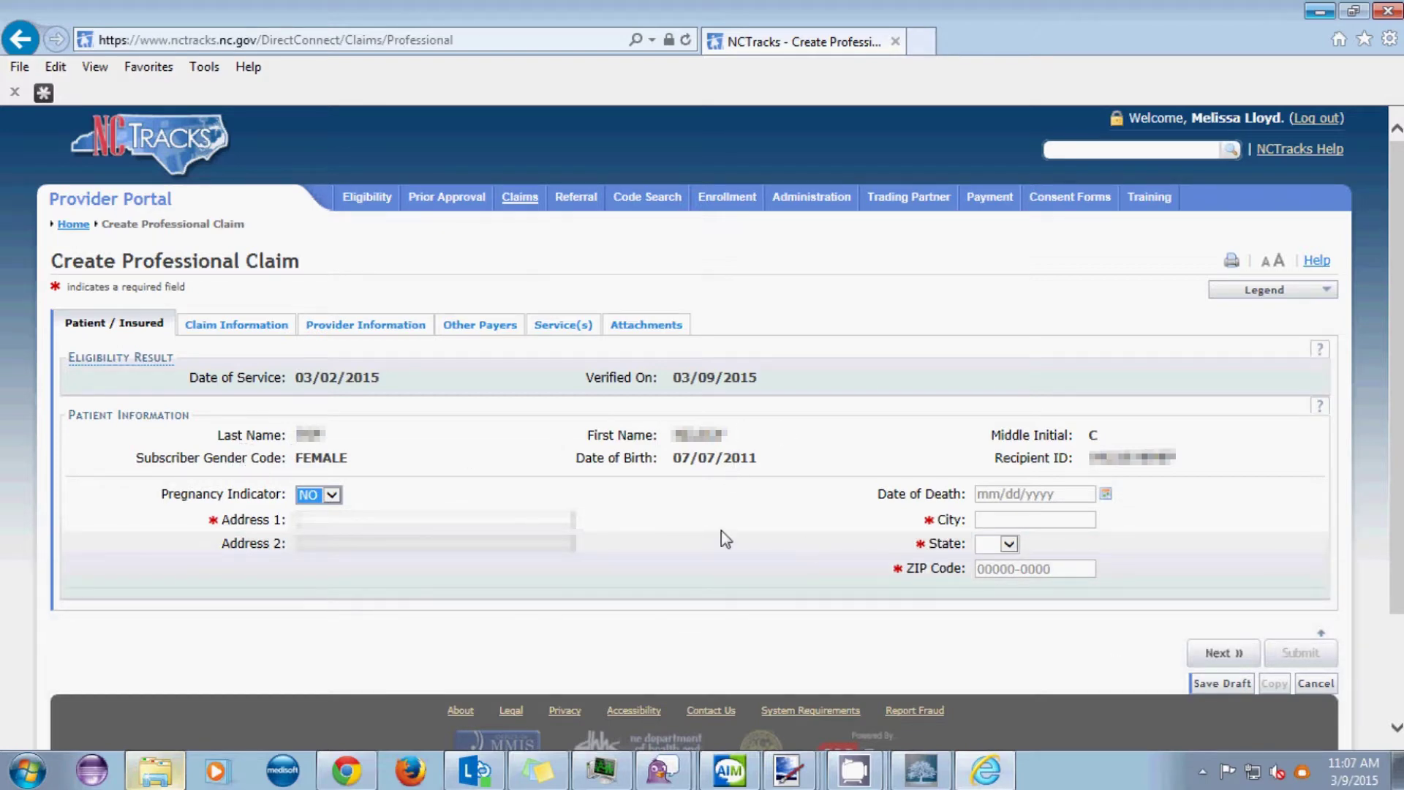
- Enter the patient's street address and the city Fayetteville
left_click(372, 521)
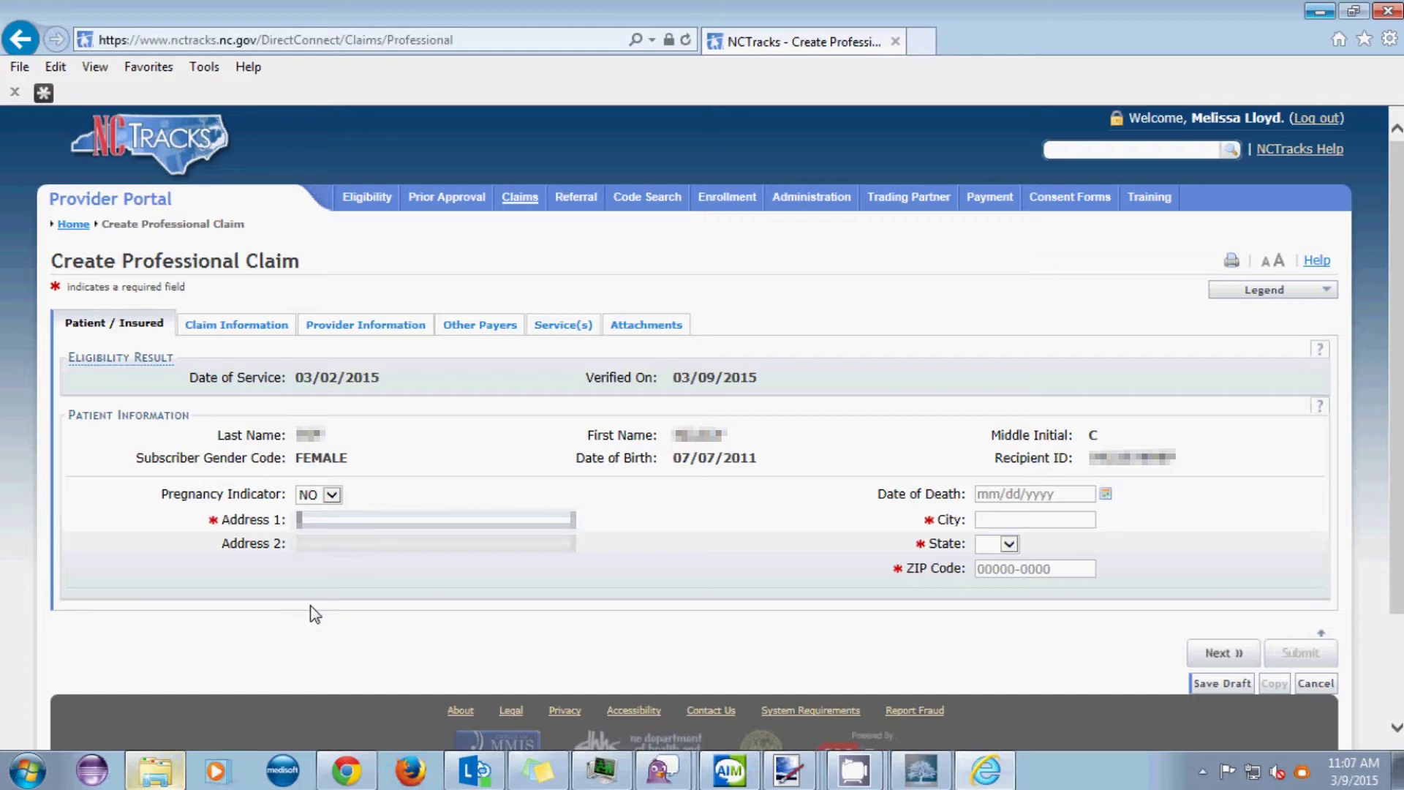
type("123 Imaginary")
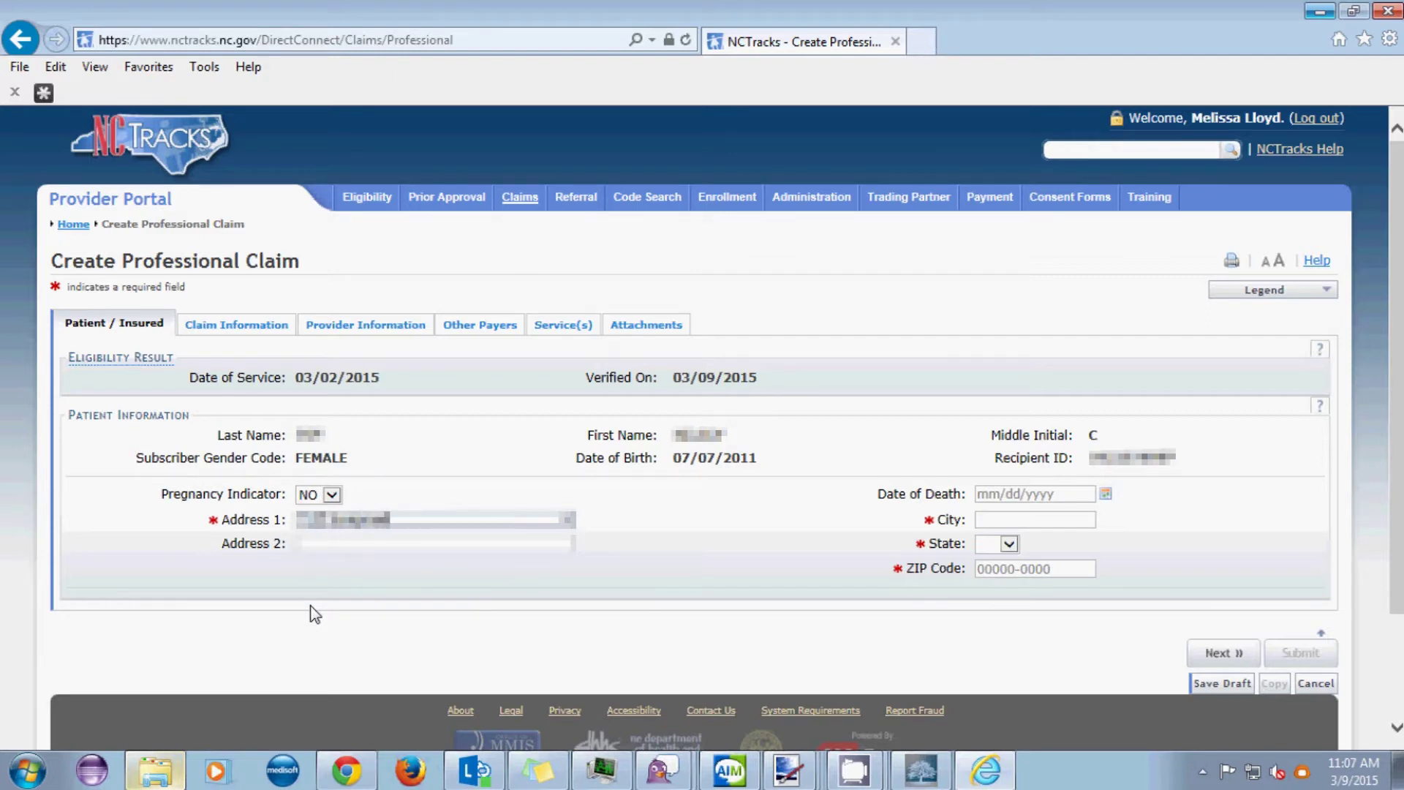
type(" Dr")
key("Tab")
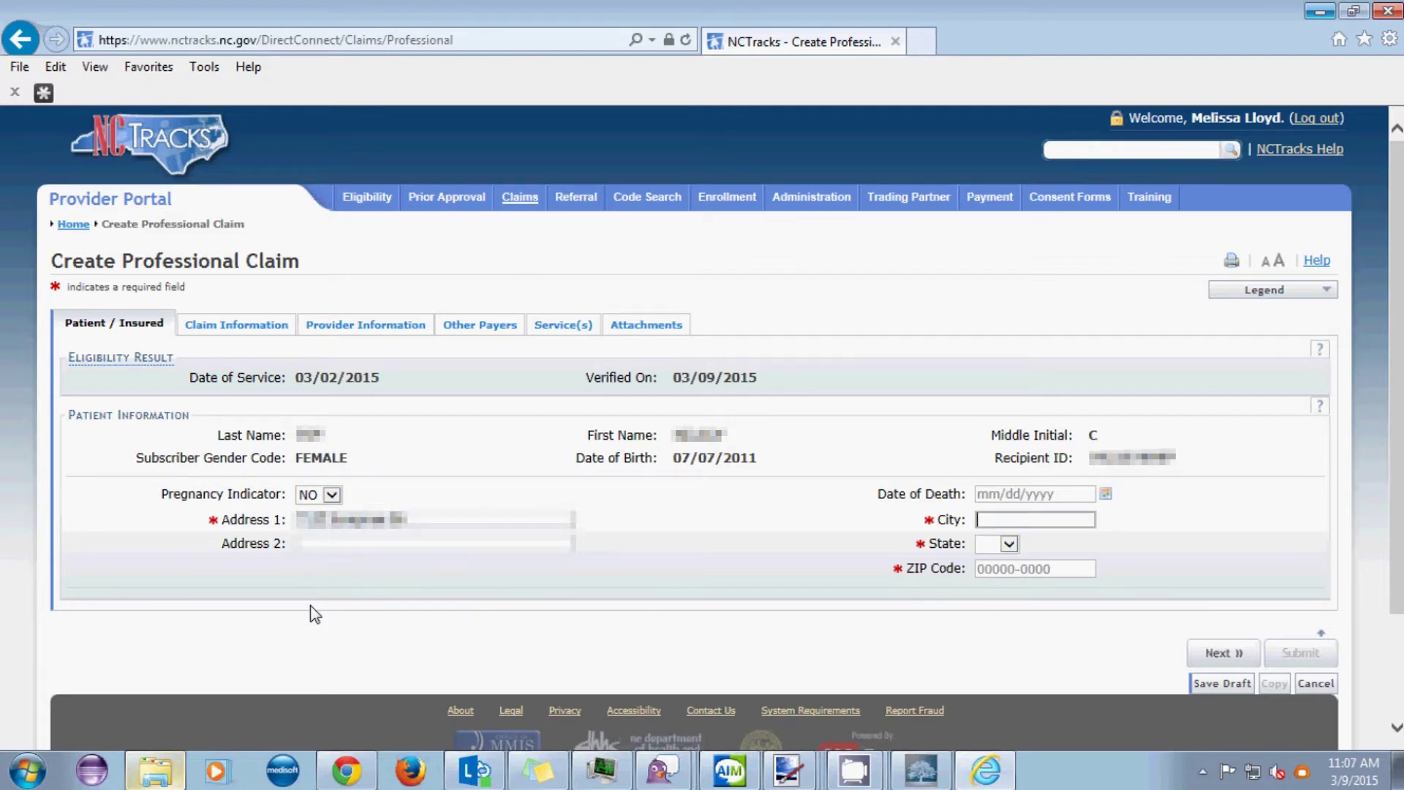
type("Fayetteville")
key("Tab")
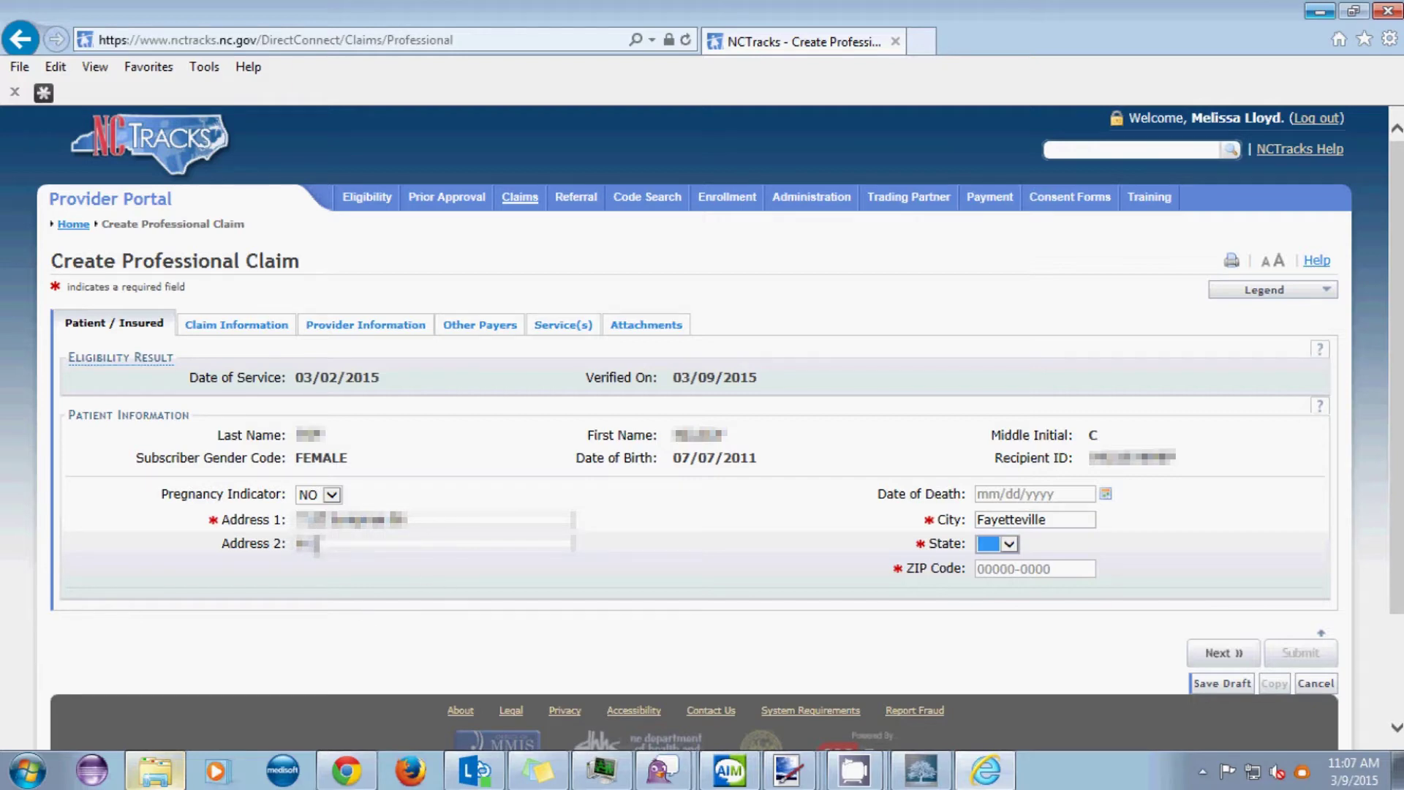
- Clear Address 2, set the state to NC and enter the patient's ZIP code
left_click(253, 547)
key("Delete")
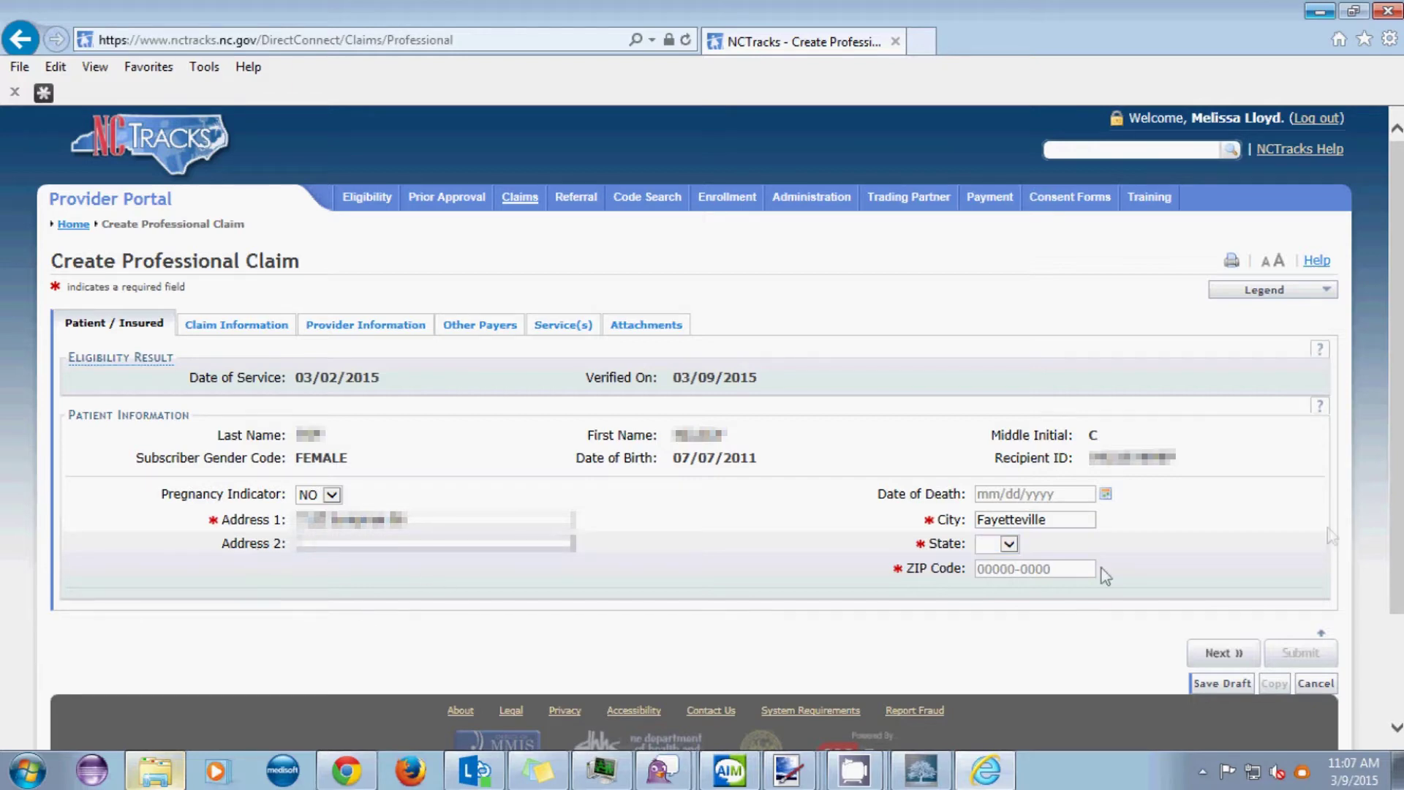
left_click(989, 545)
left_click(989, 544)
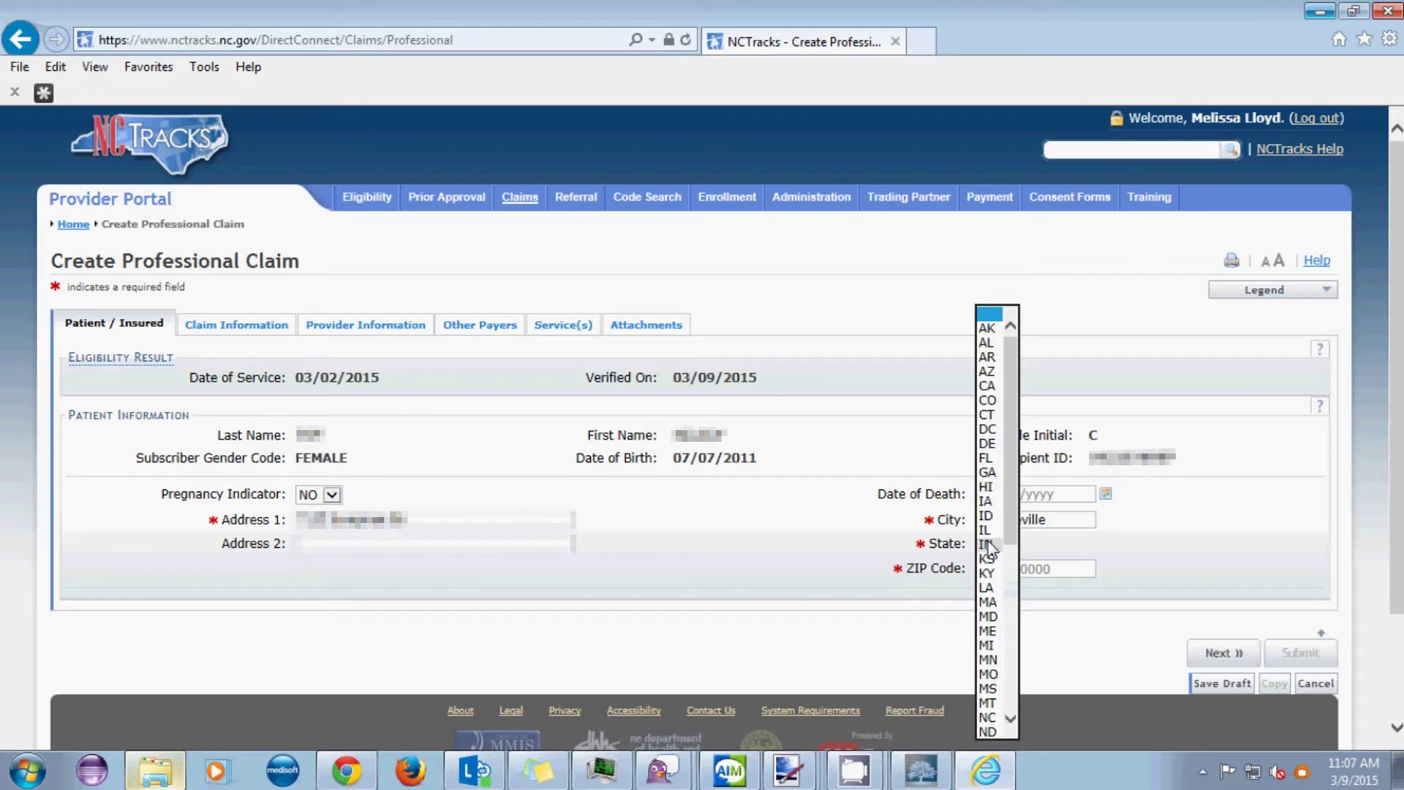
left_click(987, 703)
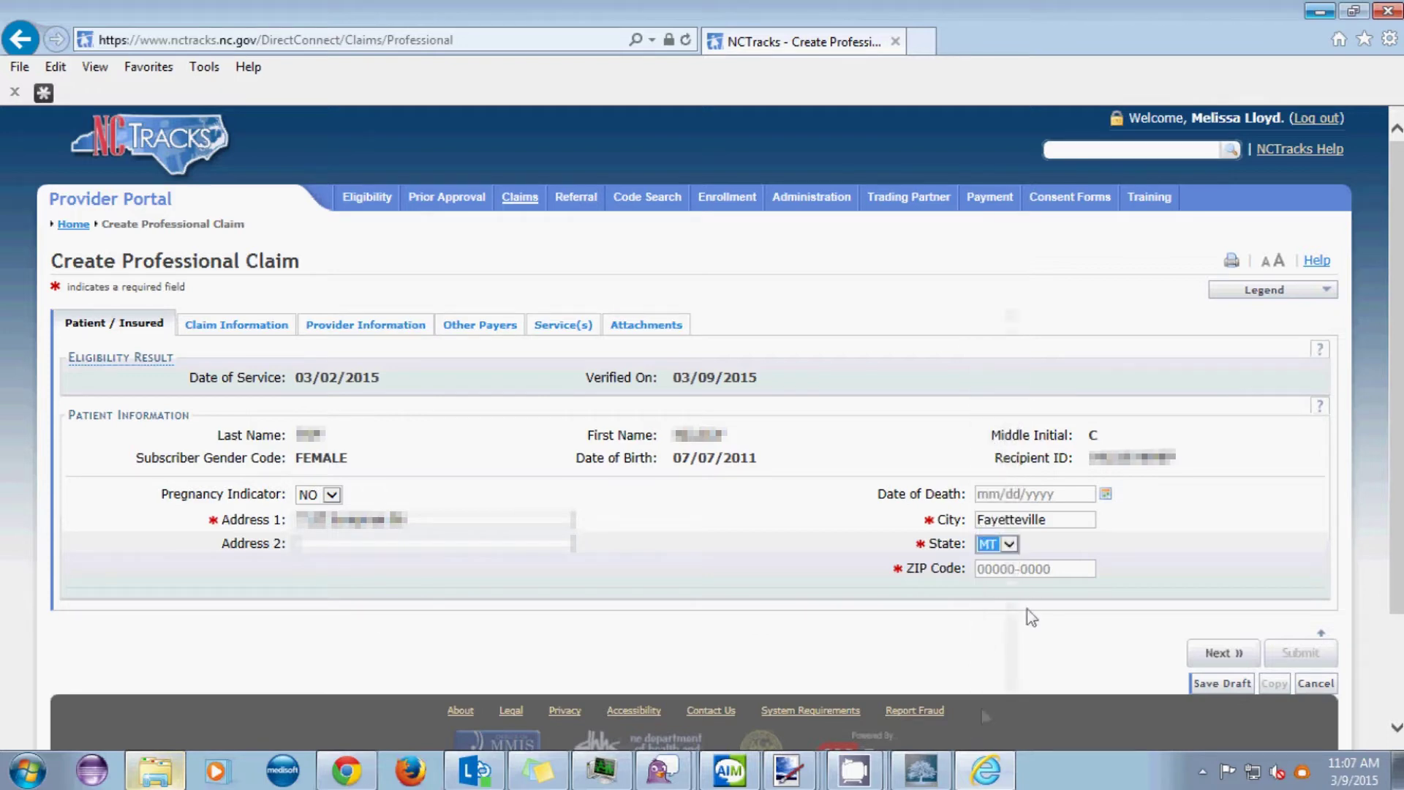
left_click(1009, 546)
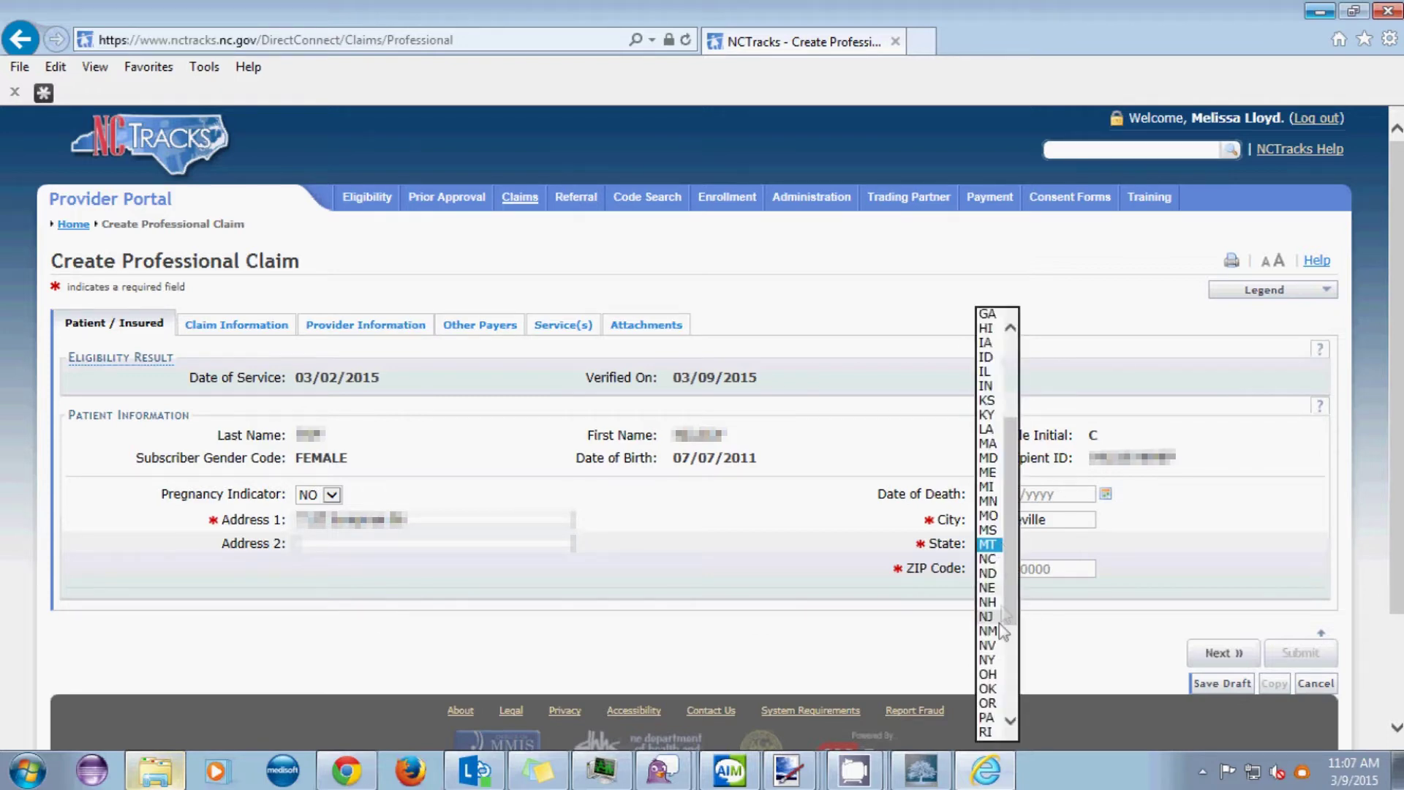
left_click(987, 559)
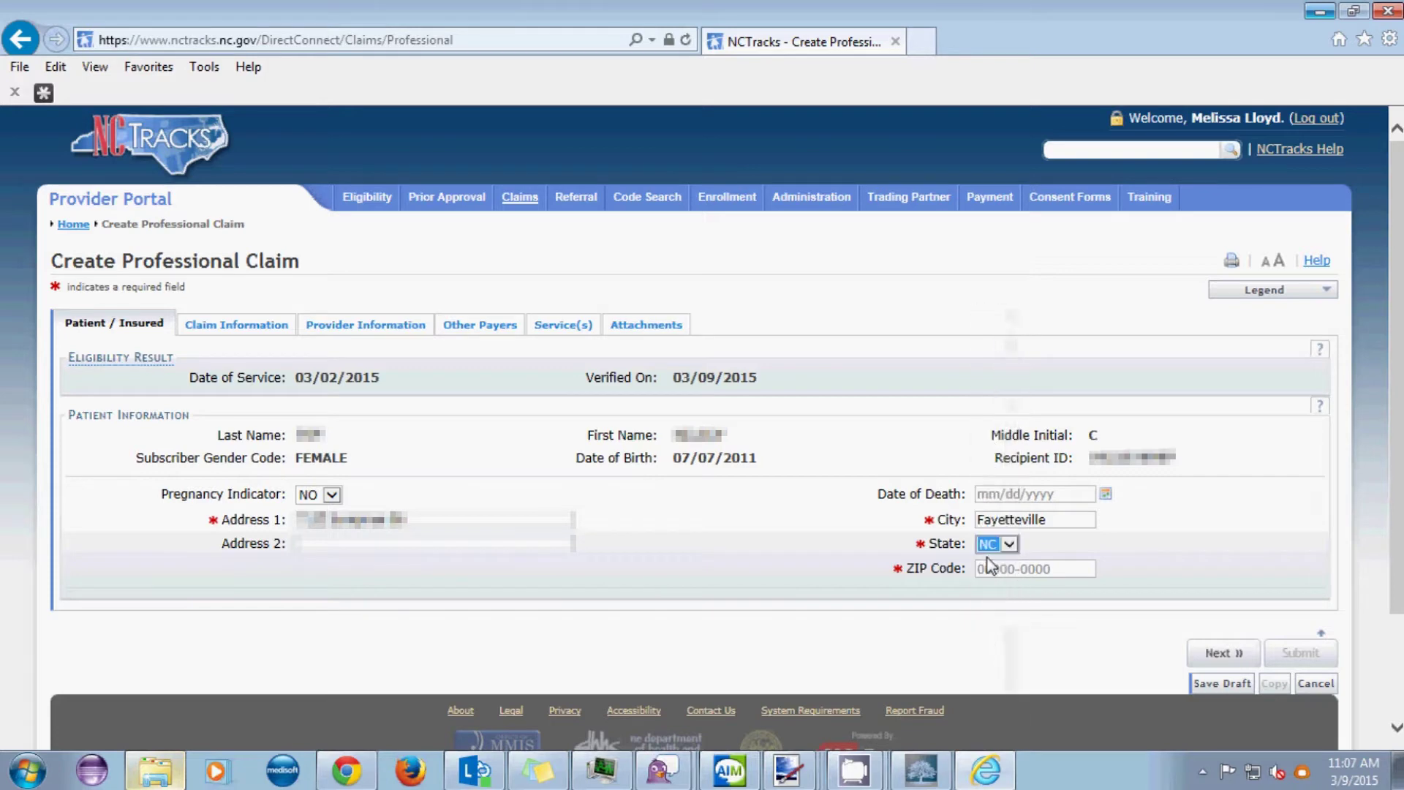
left_click(990, 569)
type("28314-")
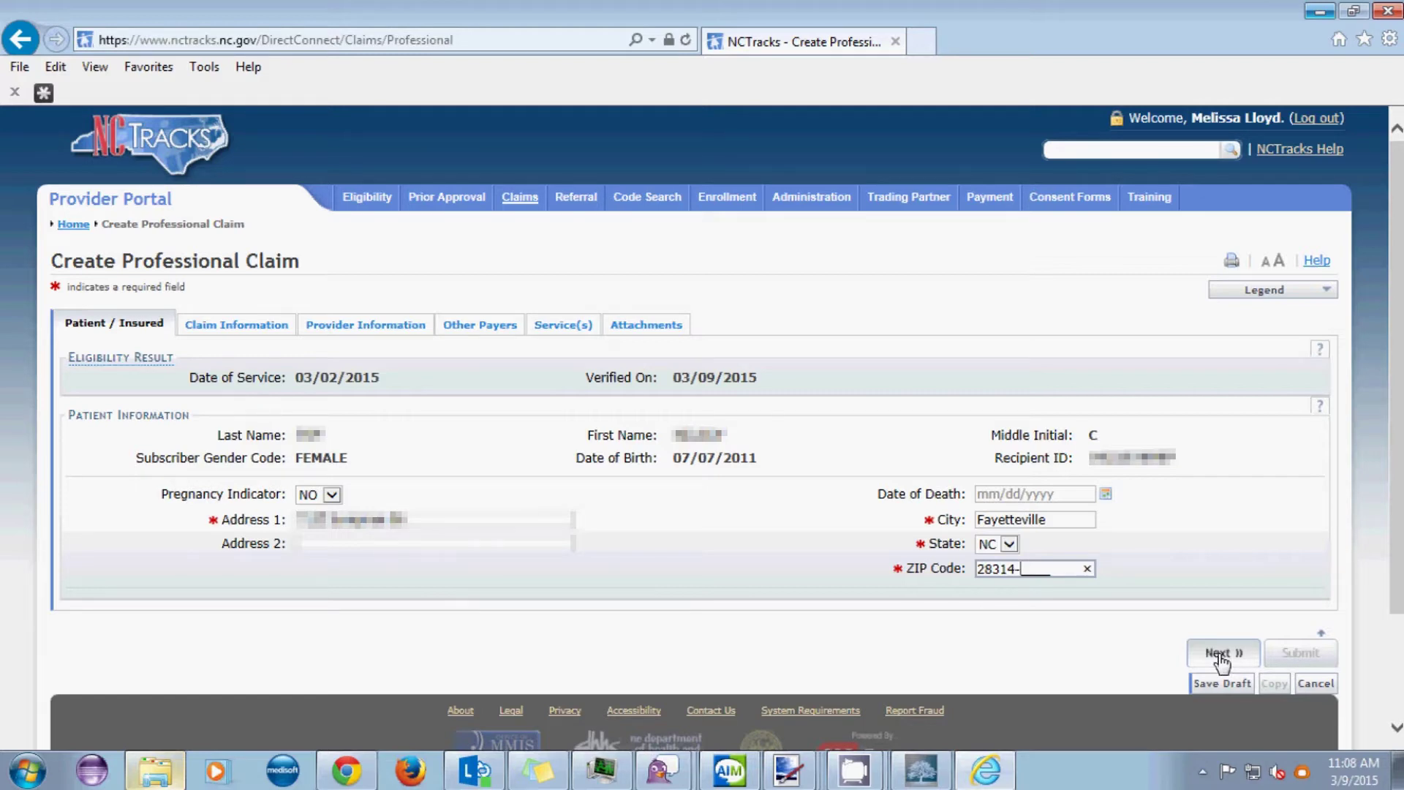
- Enter the patient account number and set claim frequency to 1-ADMIT-DISC
left_click(1220, 653)
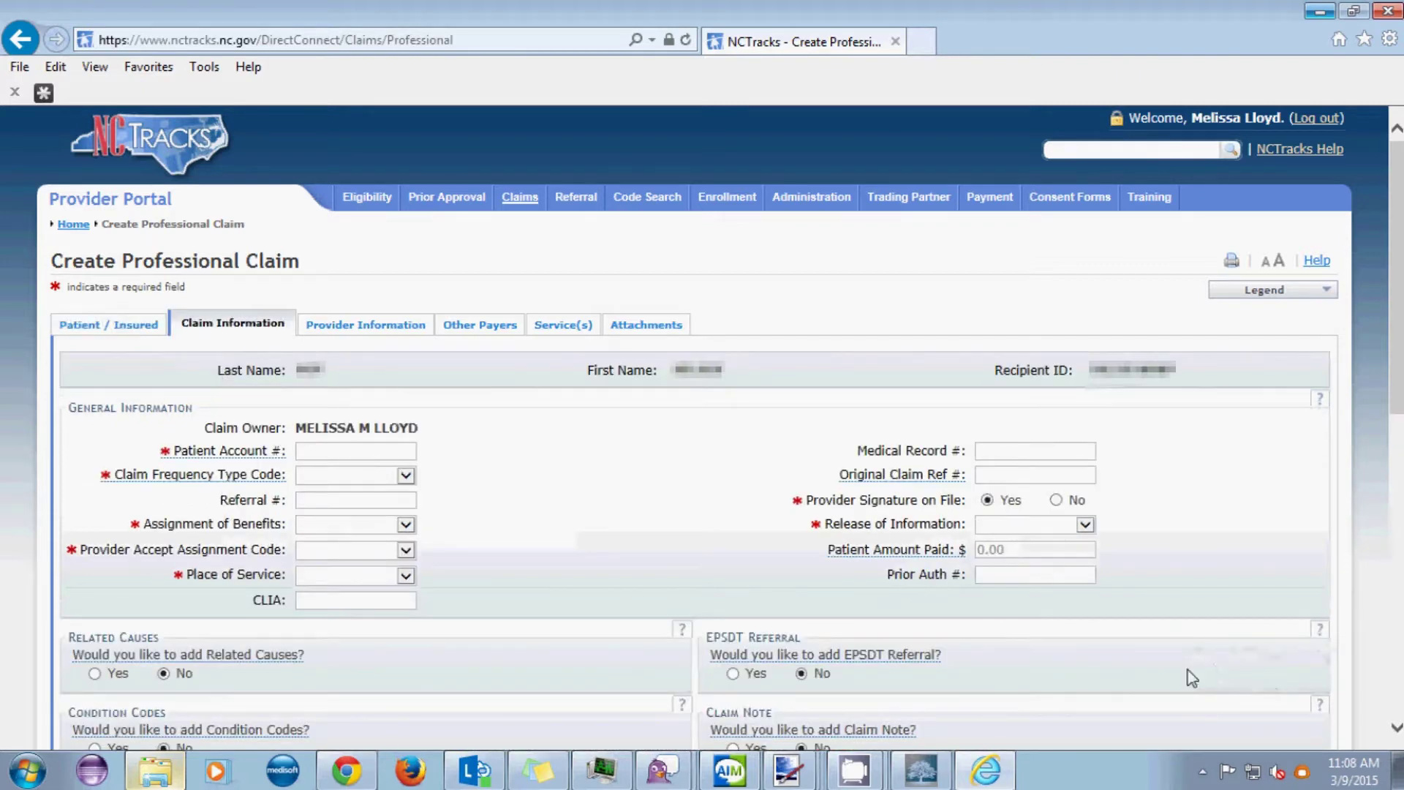
left_click(322, 454)
mouse_move(552, 768)
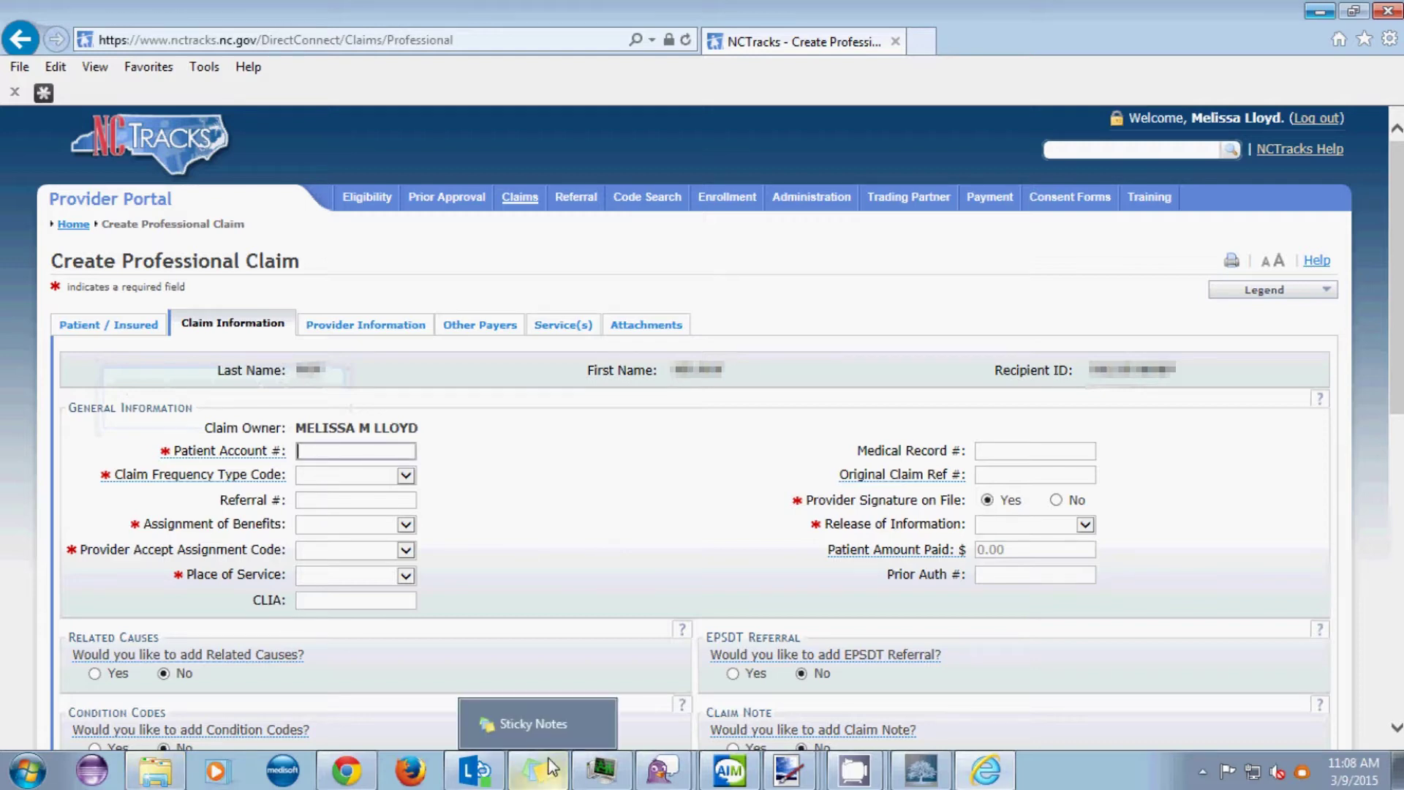
type("0000443")
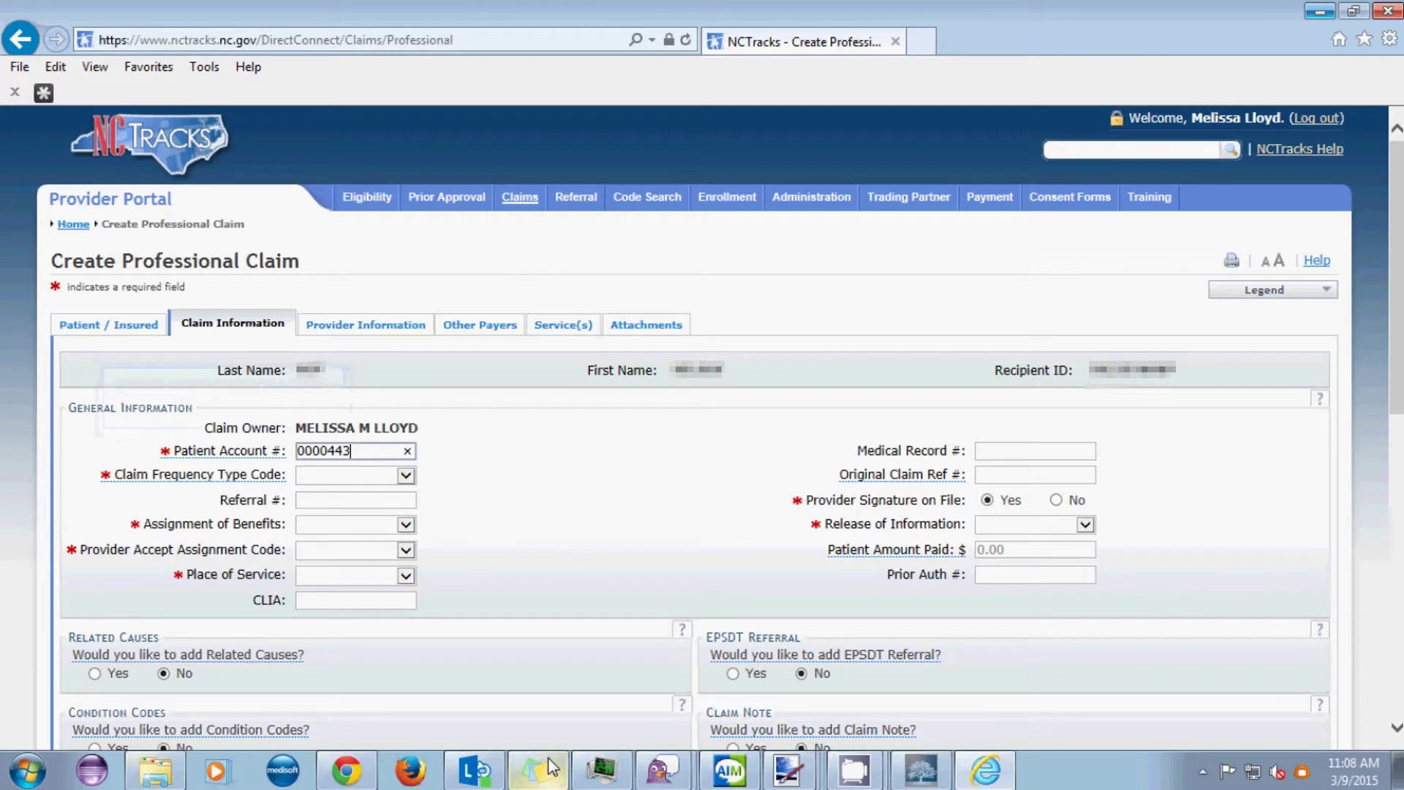
key("Tab")
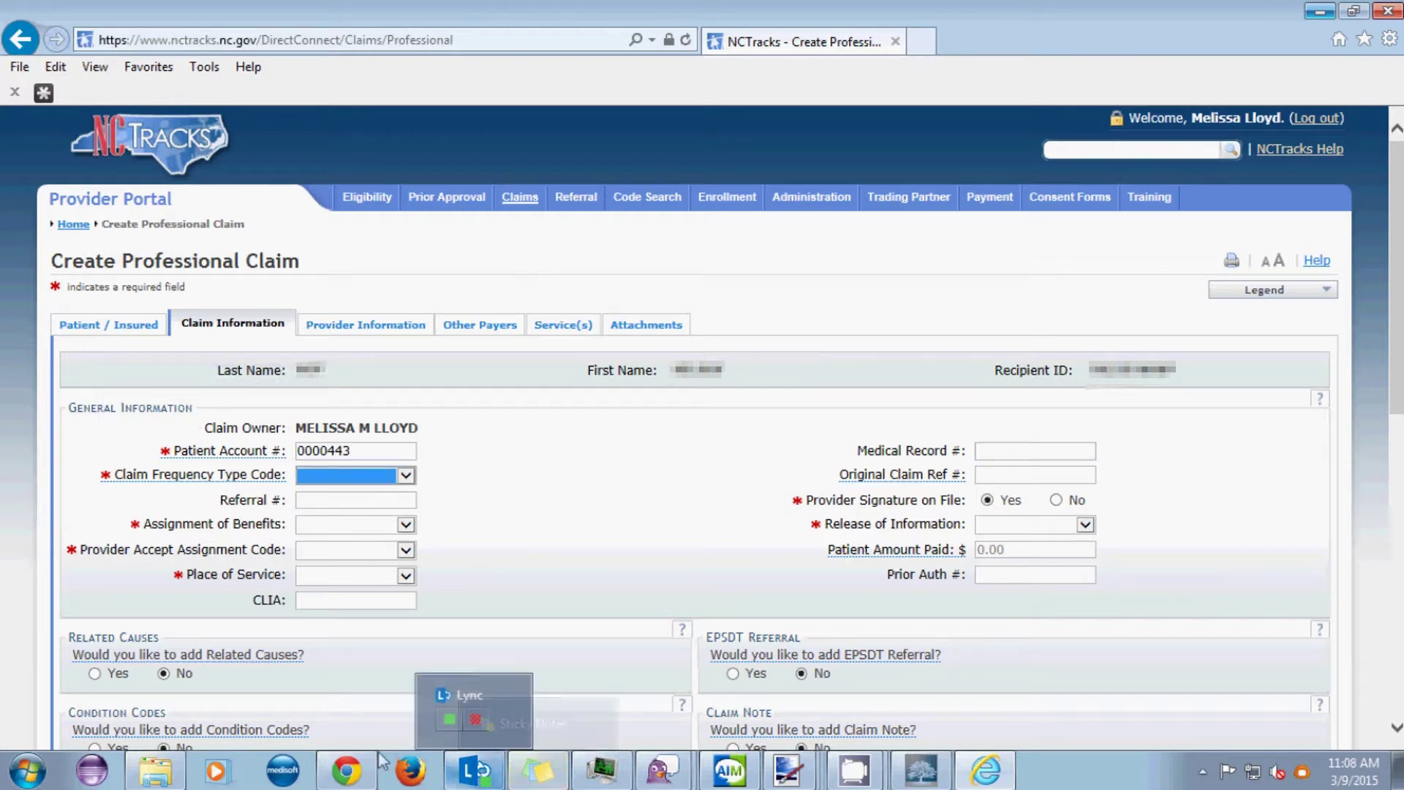
left_click(409, 483)
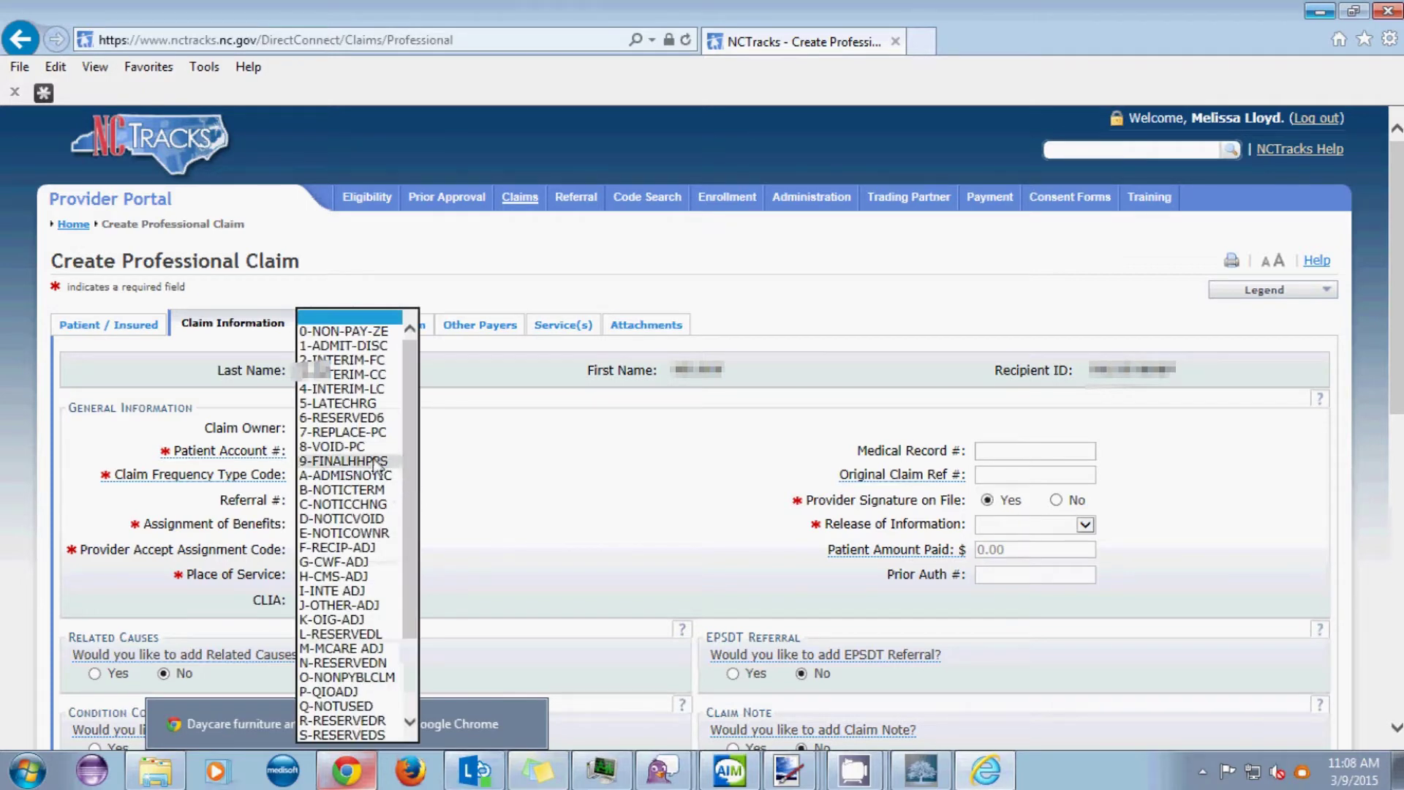
left_click(337, 347)
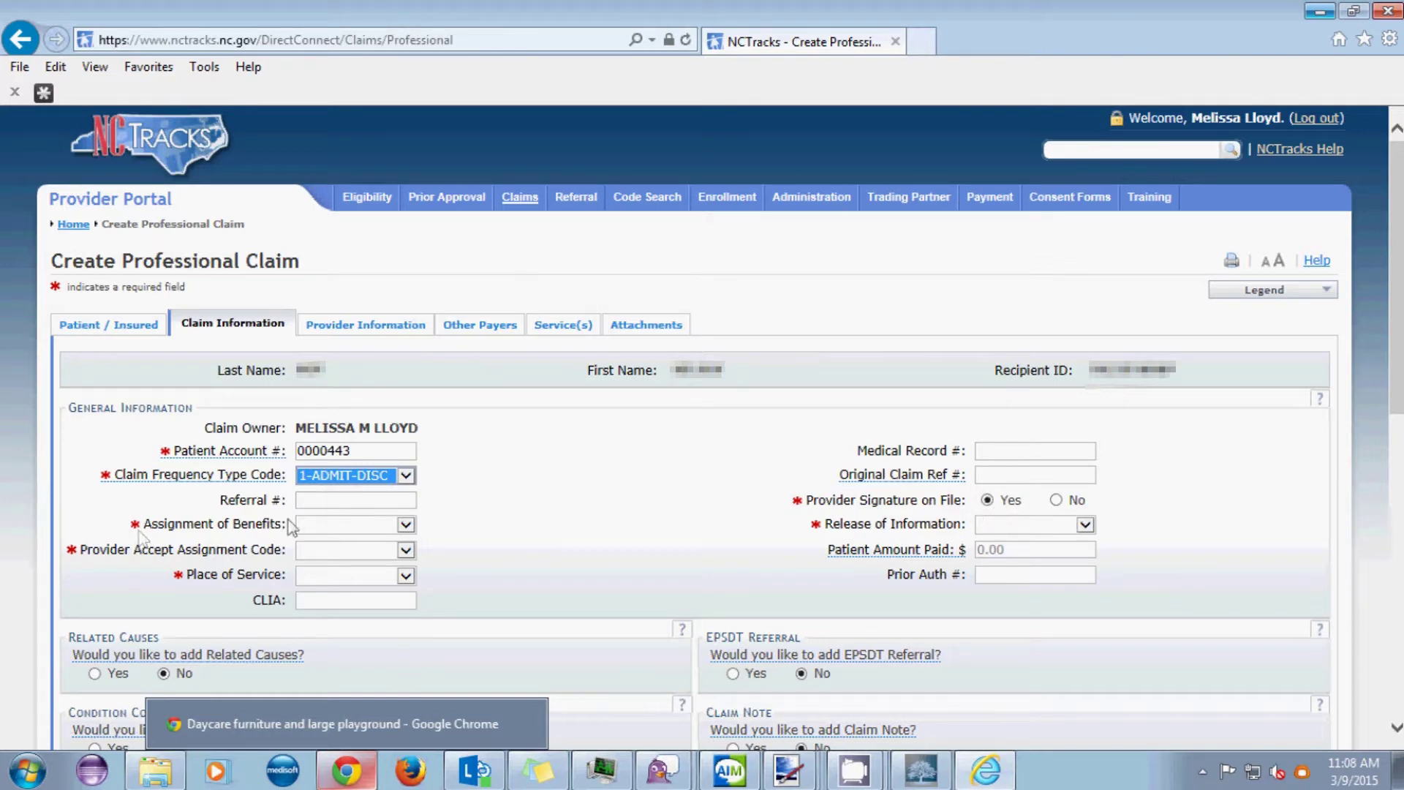
- Set benefits assignment Y-YES, signed release, A-ASSIGNED and place of service 11-OFFICE
left_click(405, 524)
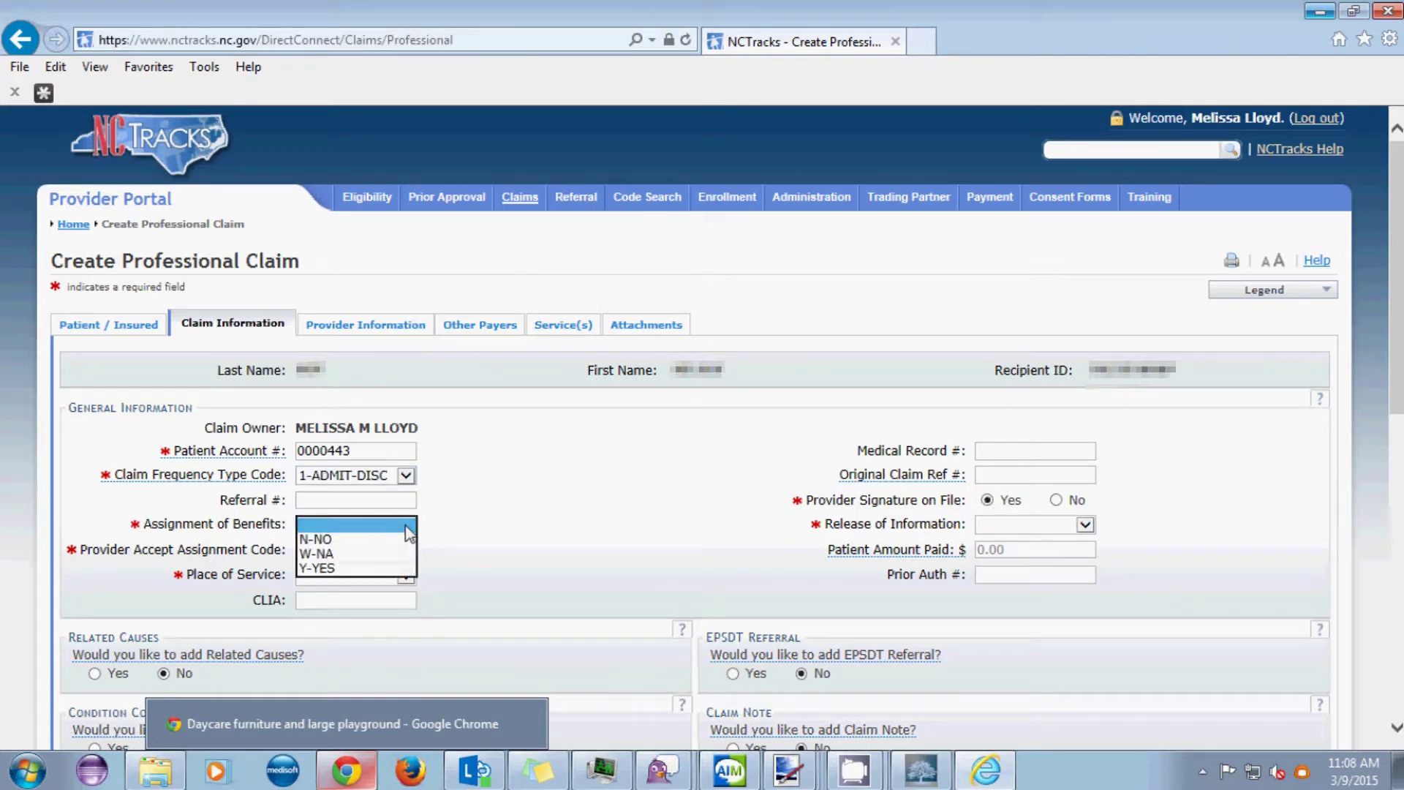
left_click(368, 568)
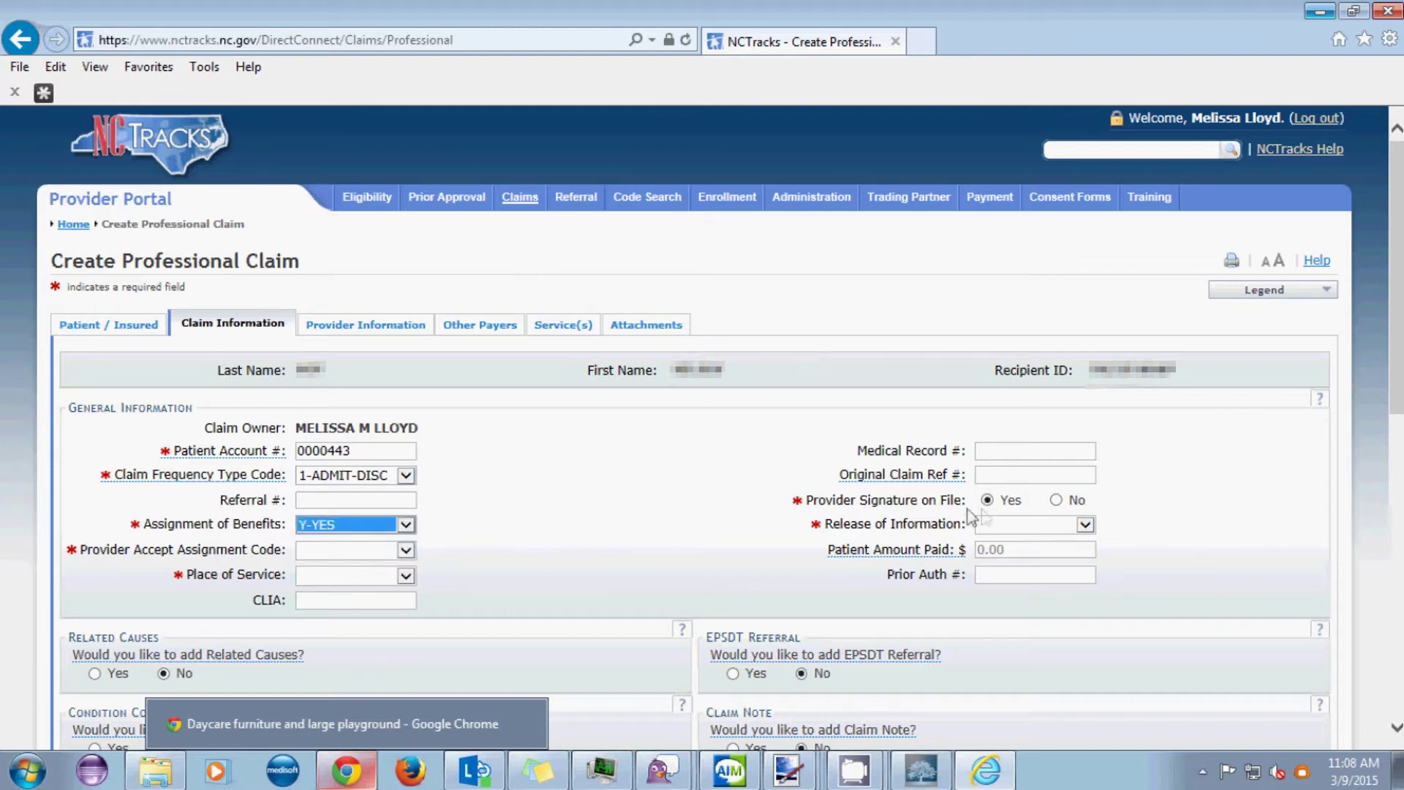
left_click(1006, 527)
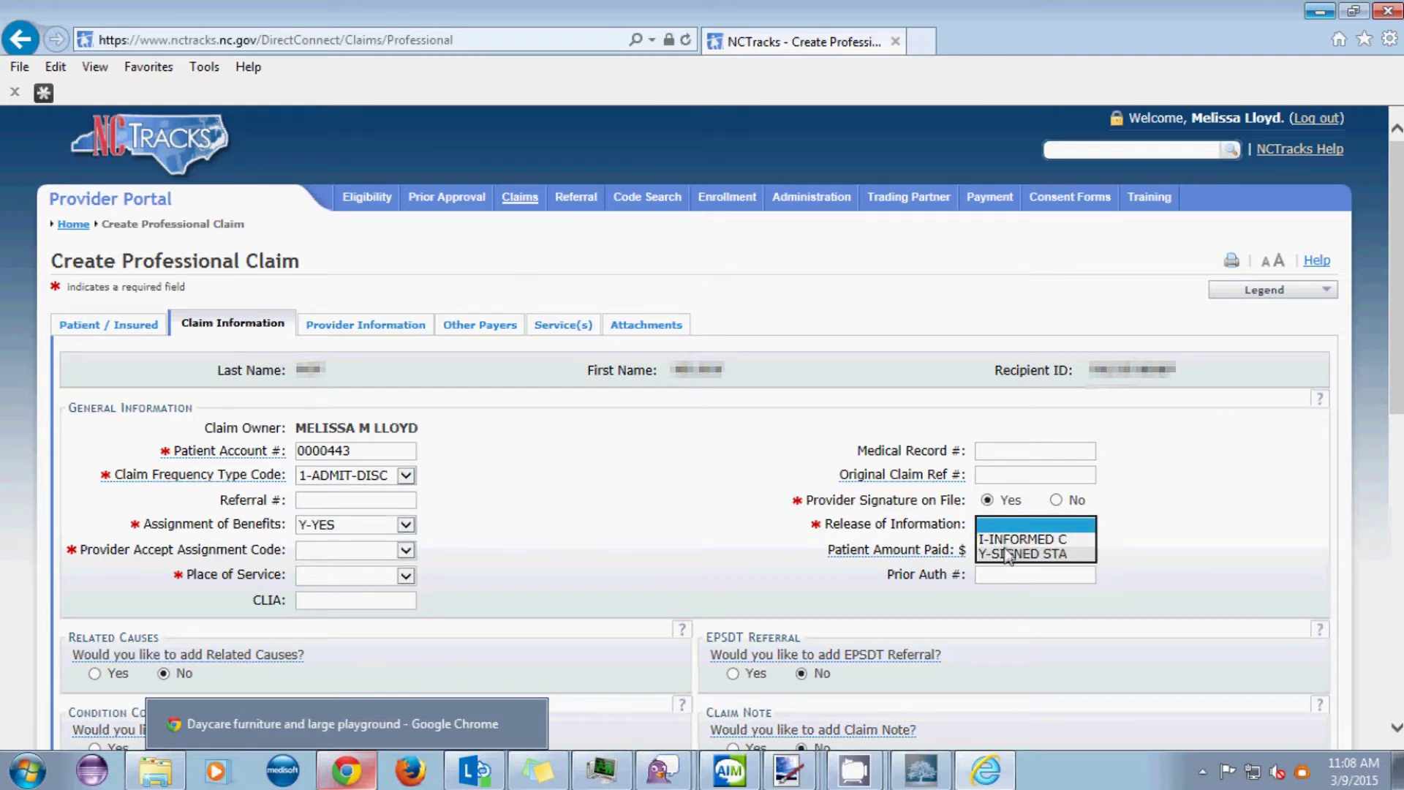
left_click(1008, 554)
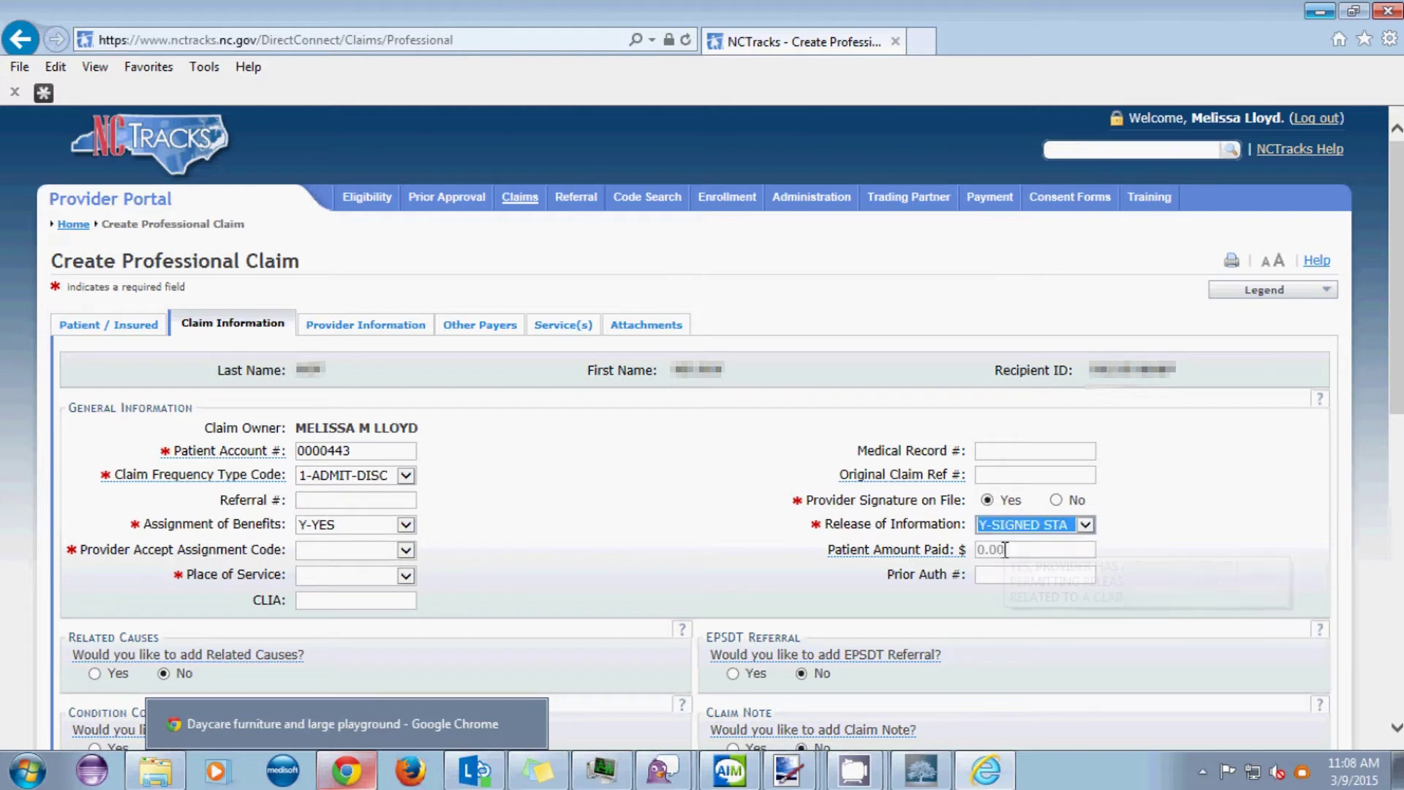
left_click(405, 550)
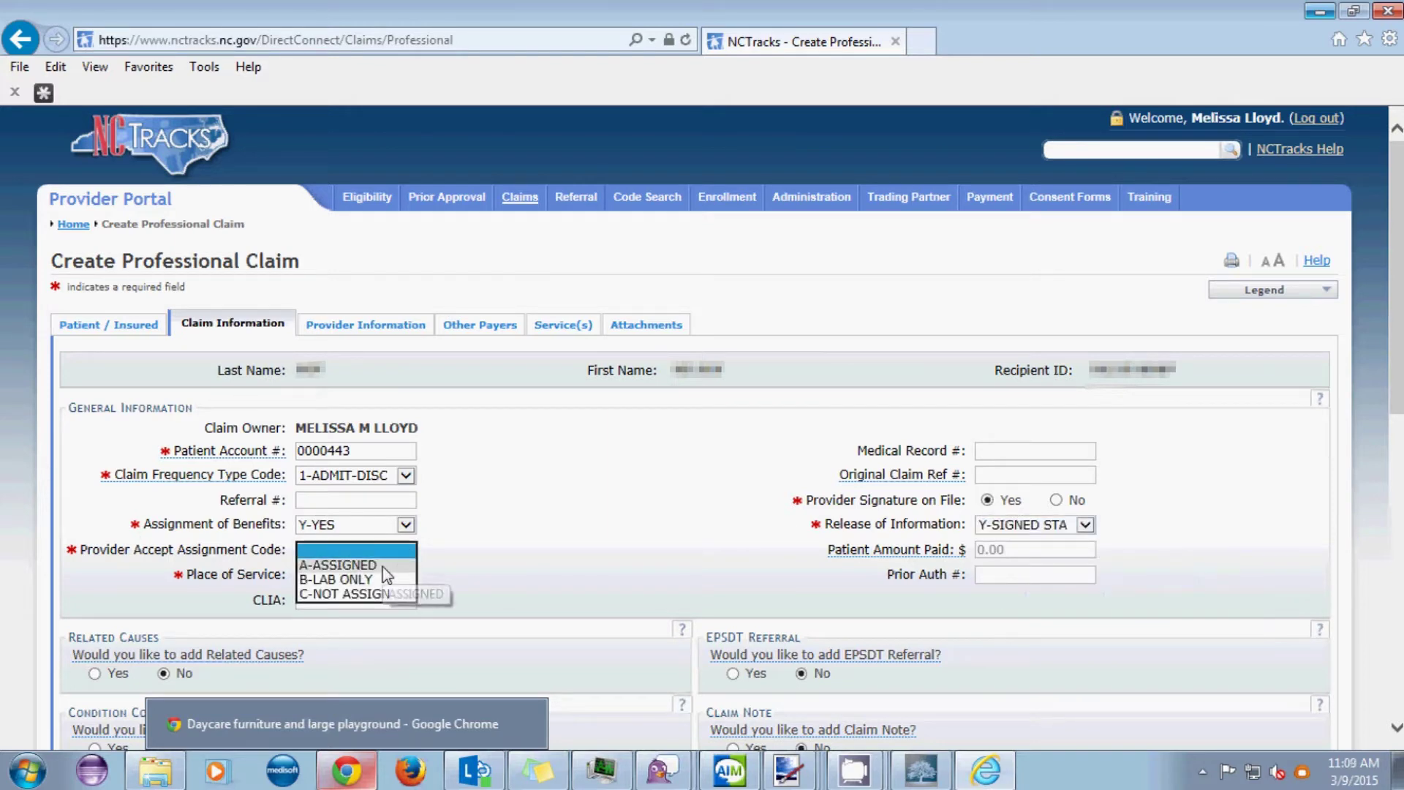
left_click(344, 564)
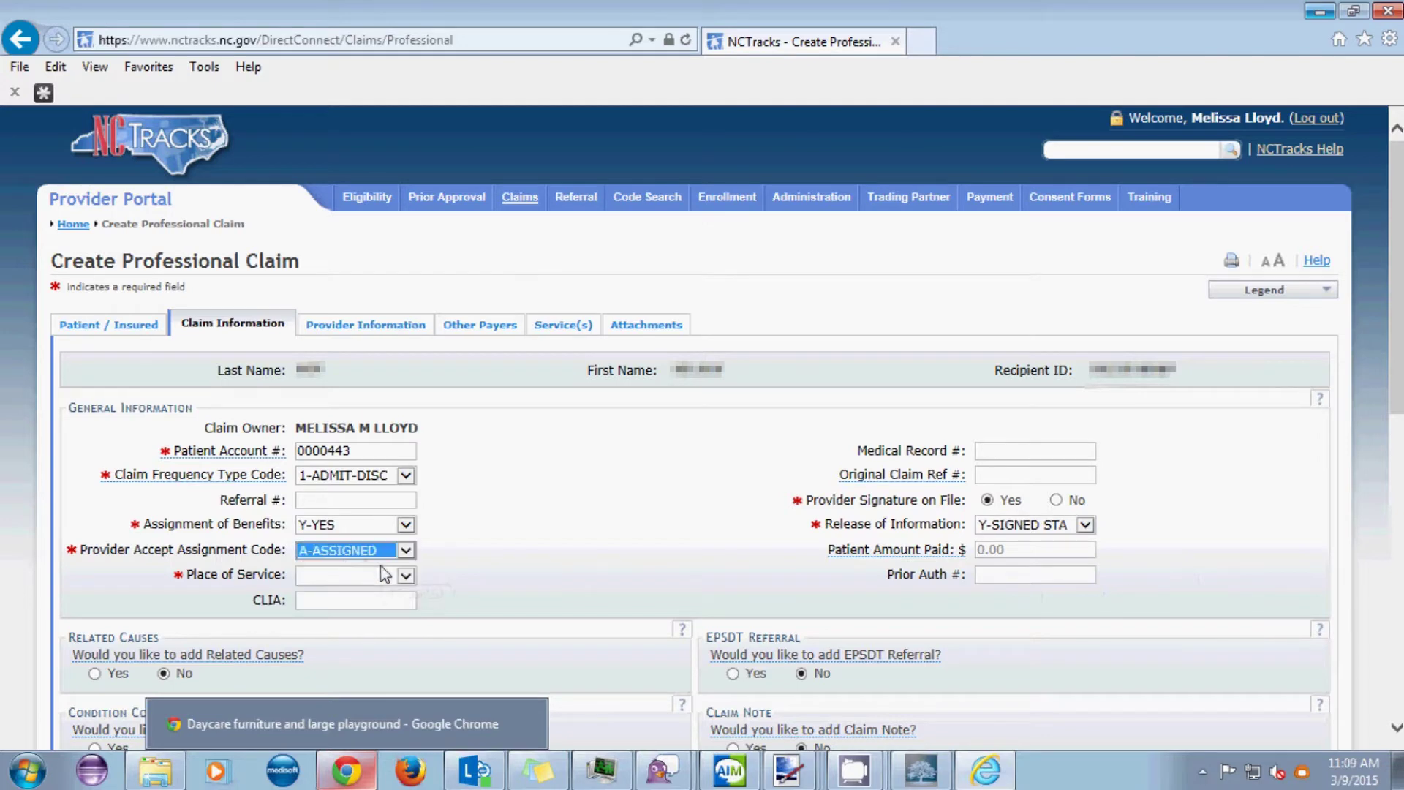
left_click(406, 576)
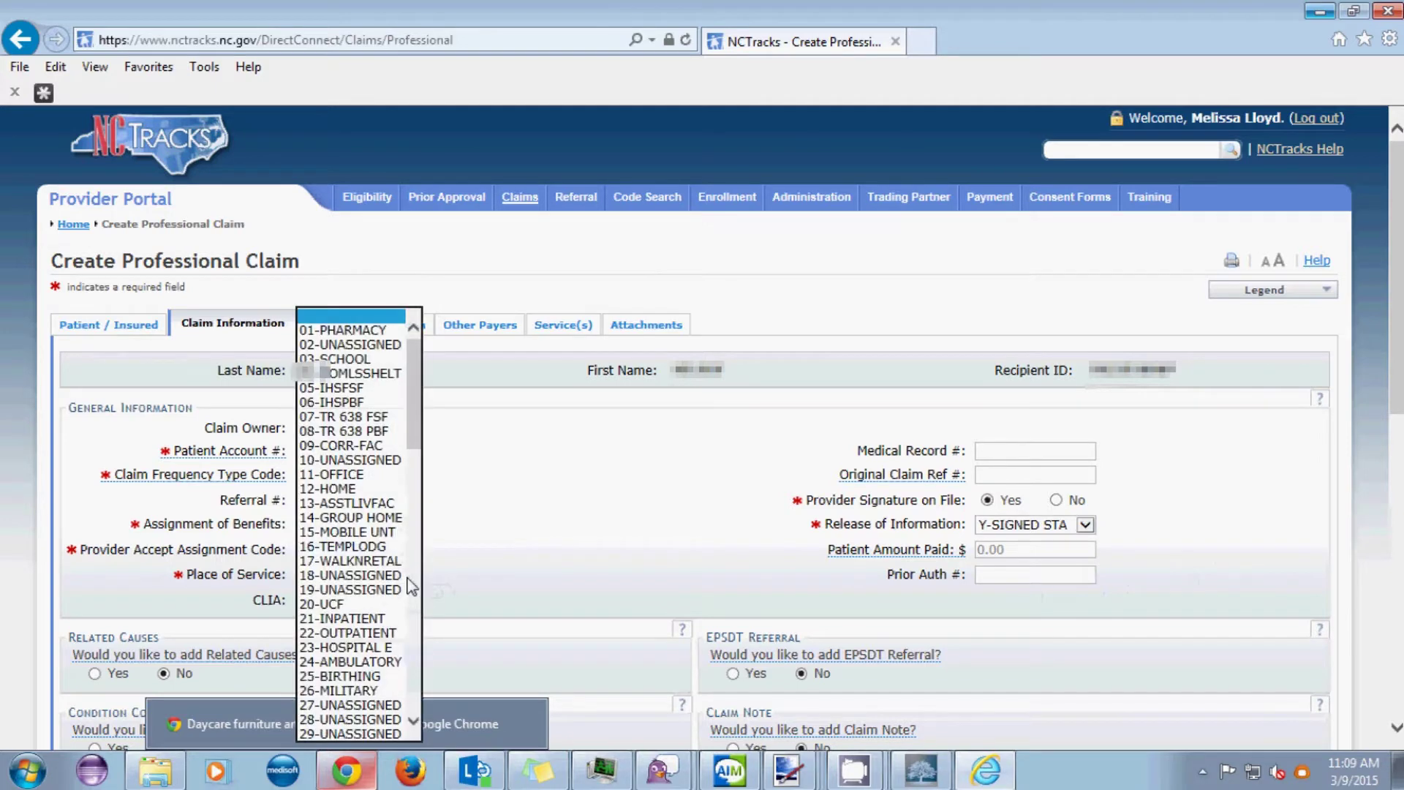
left_click(356, 483)
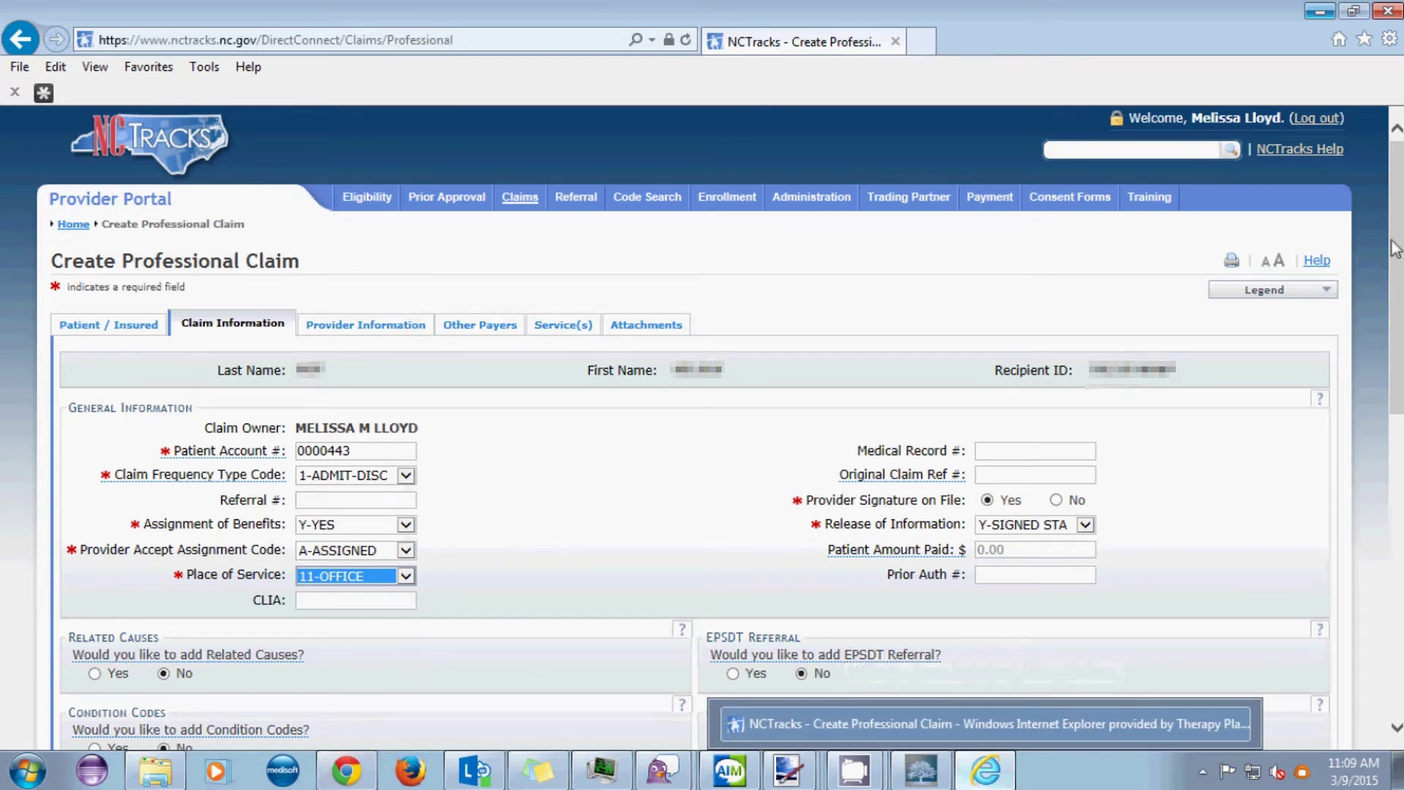
scroll(1353, 292, "down", 5)
scroll(702, 428, "down", 5)
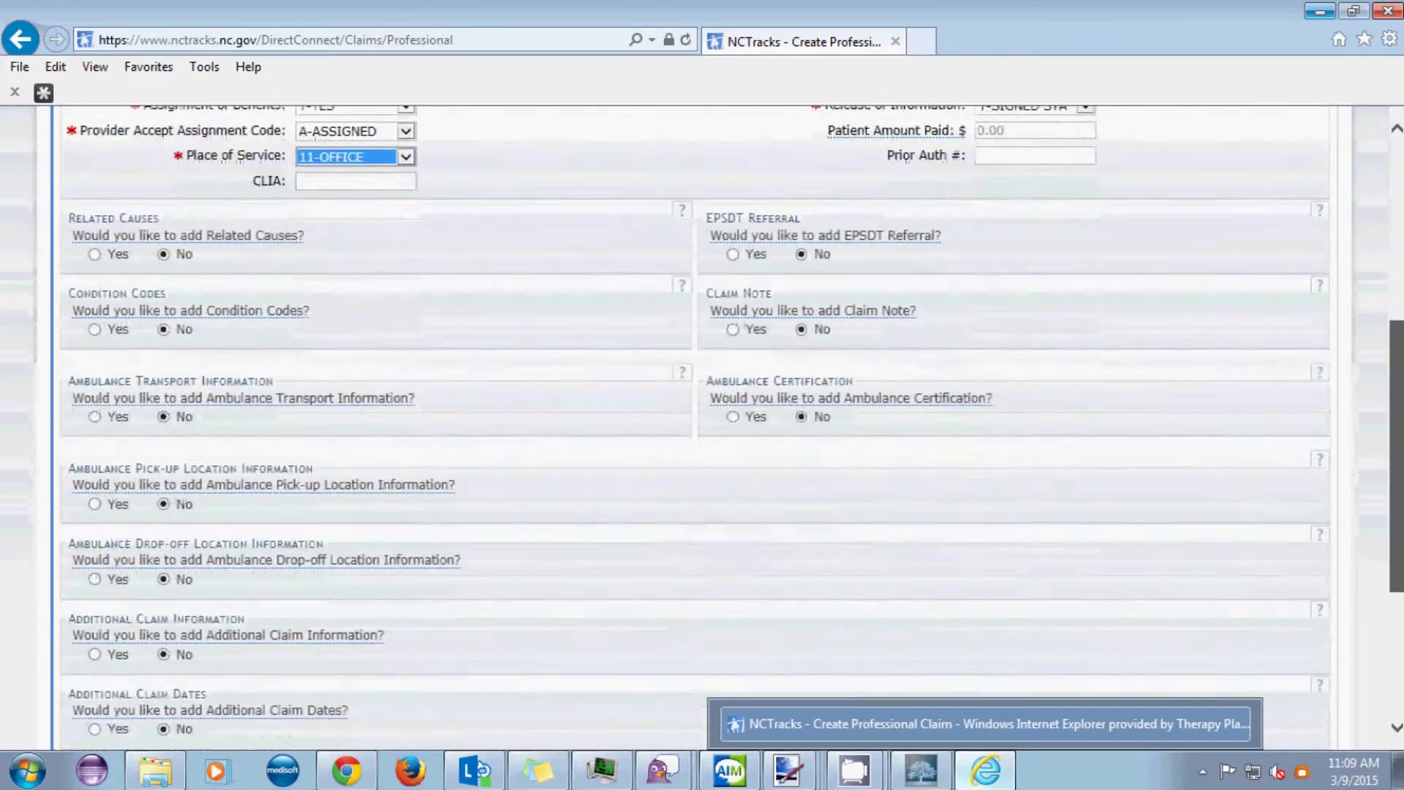
scroll(1373, 294, "up", 8)
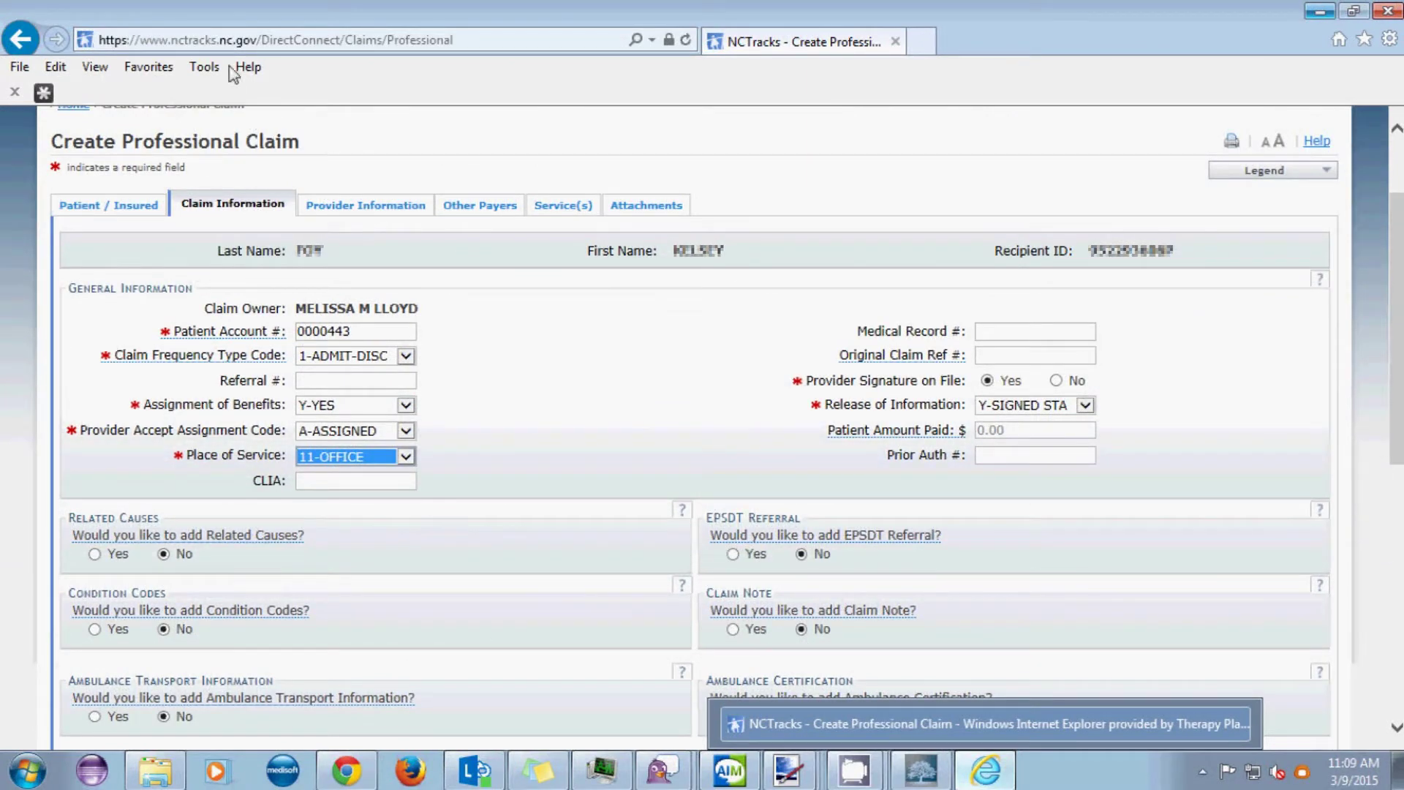
- Show the Provider Information section with the prefilled billing provider details
left_click(379, 210)
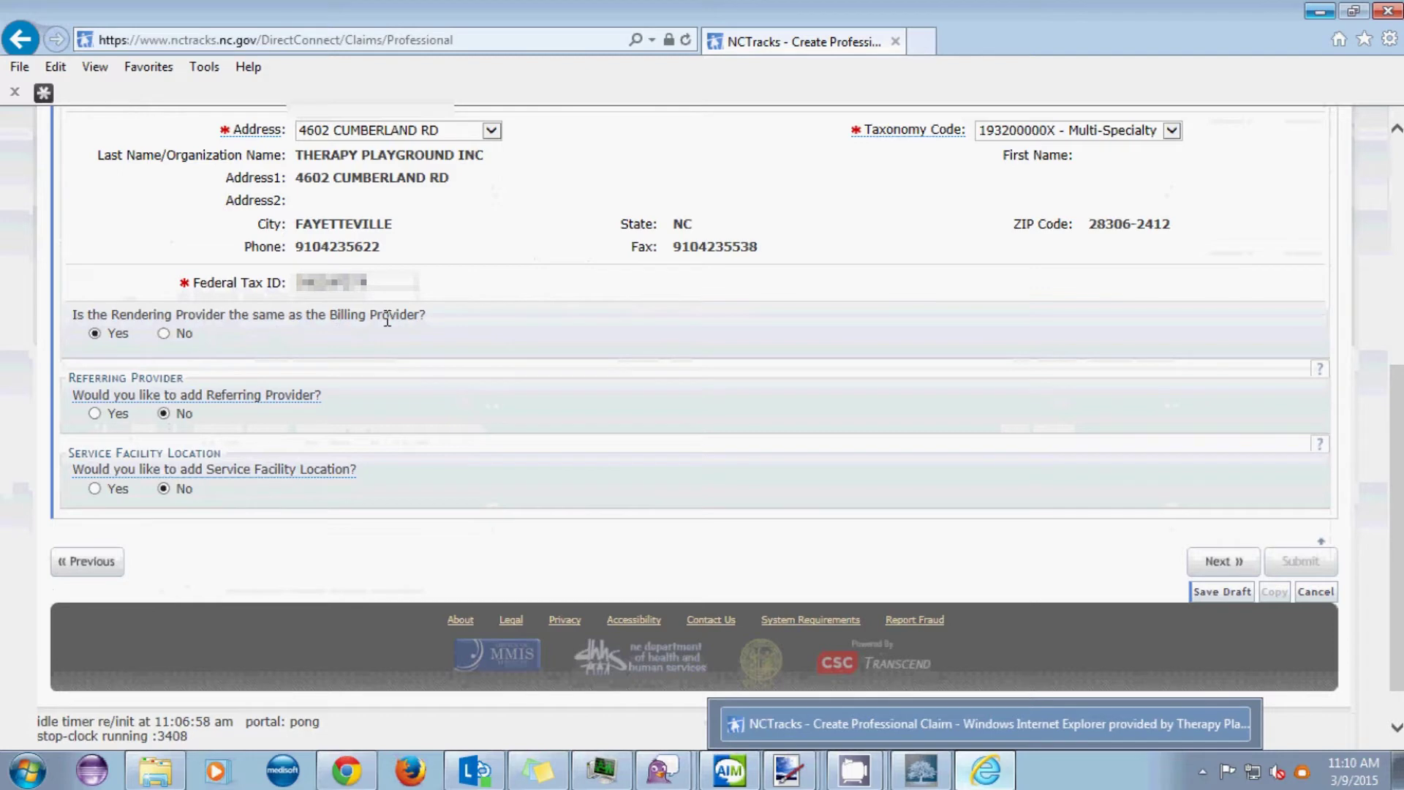
- Set a saved person as rendering provider at the billing location with taxonomy 235Z00000X Speech-Language
left_click(164, 333)
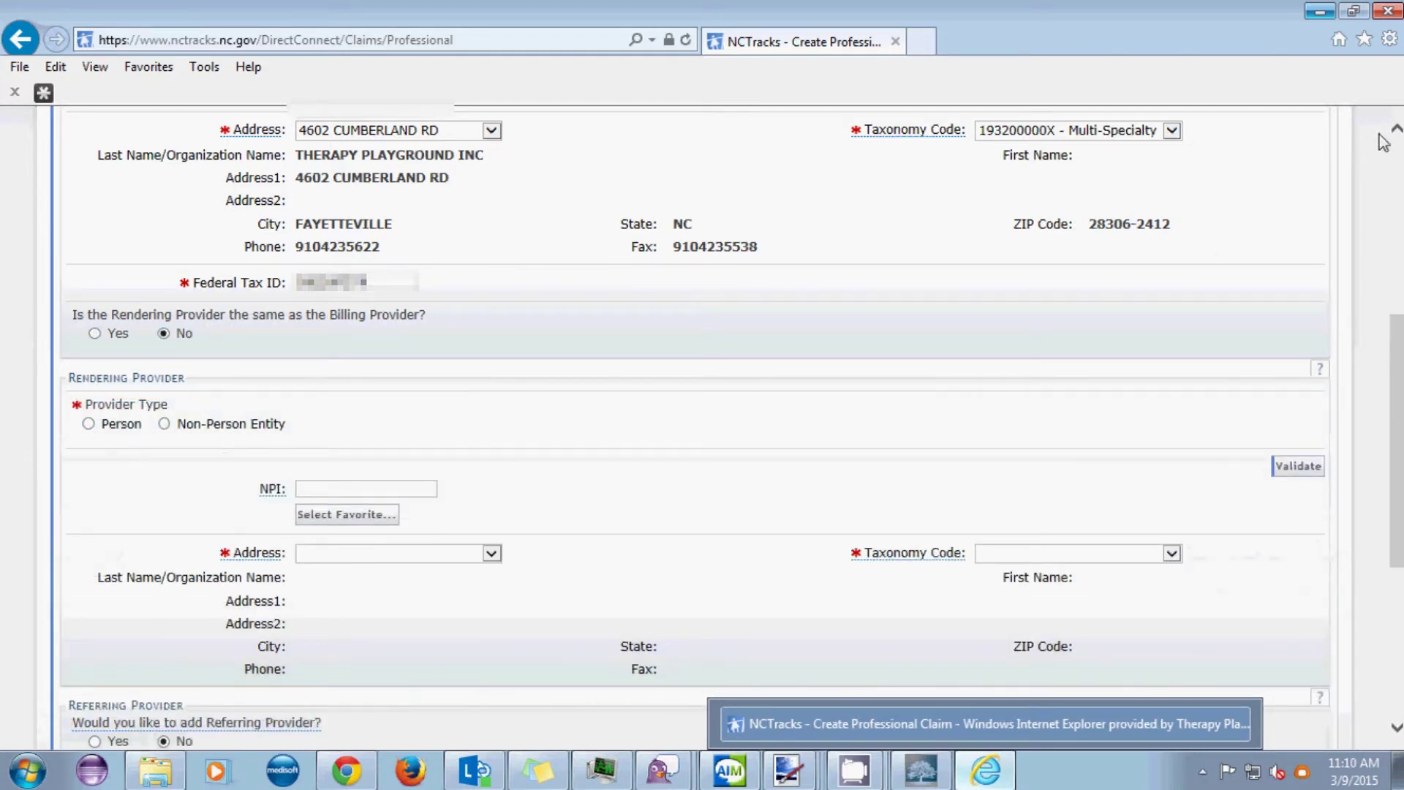
scroll(1399, 439, "down", 2)
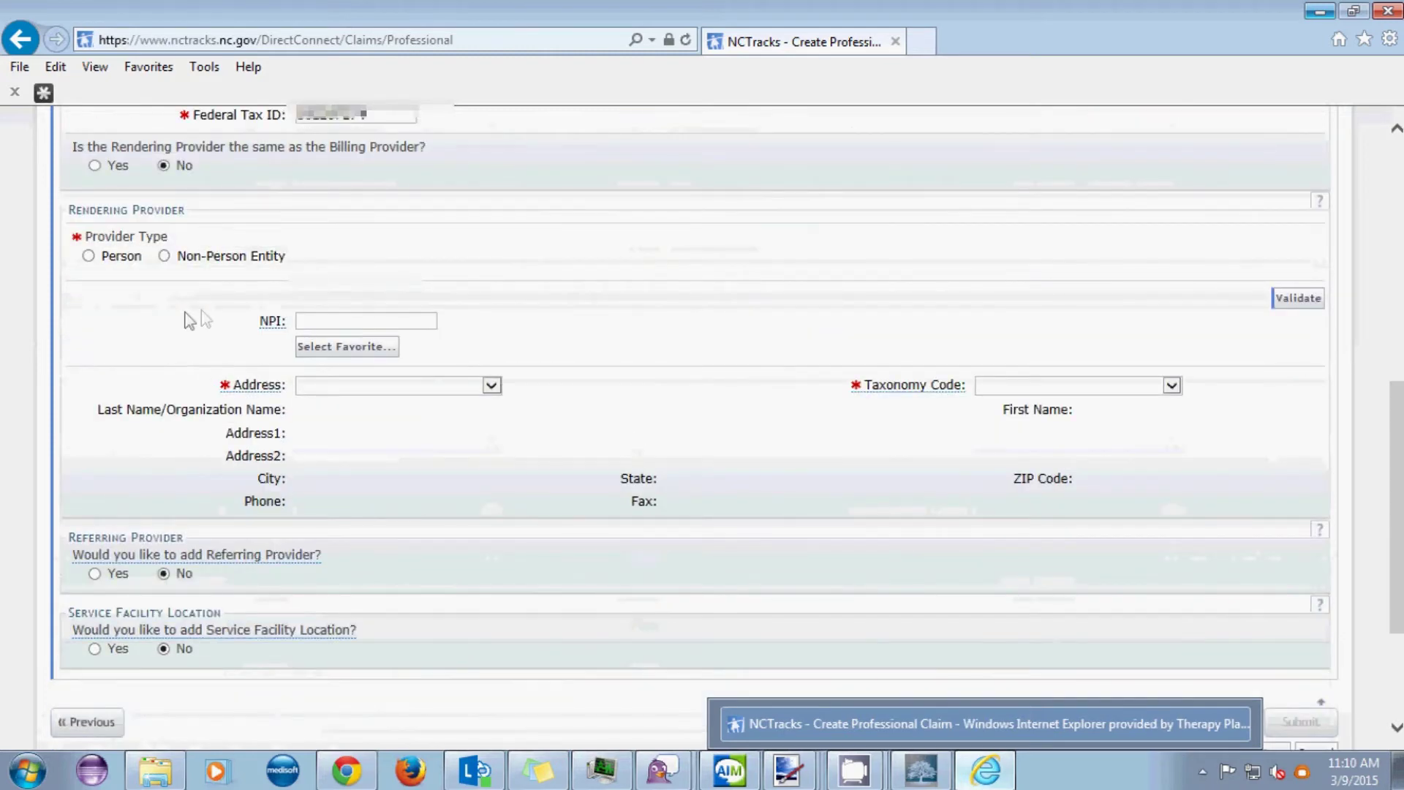
left_click(86, 262)
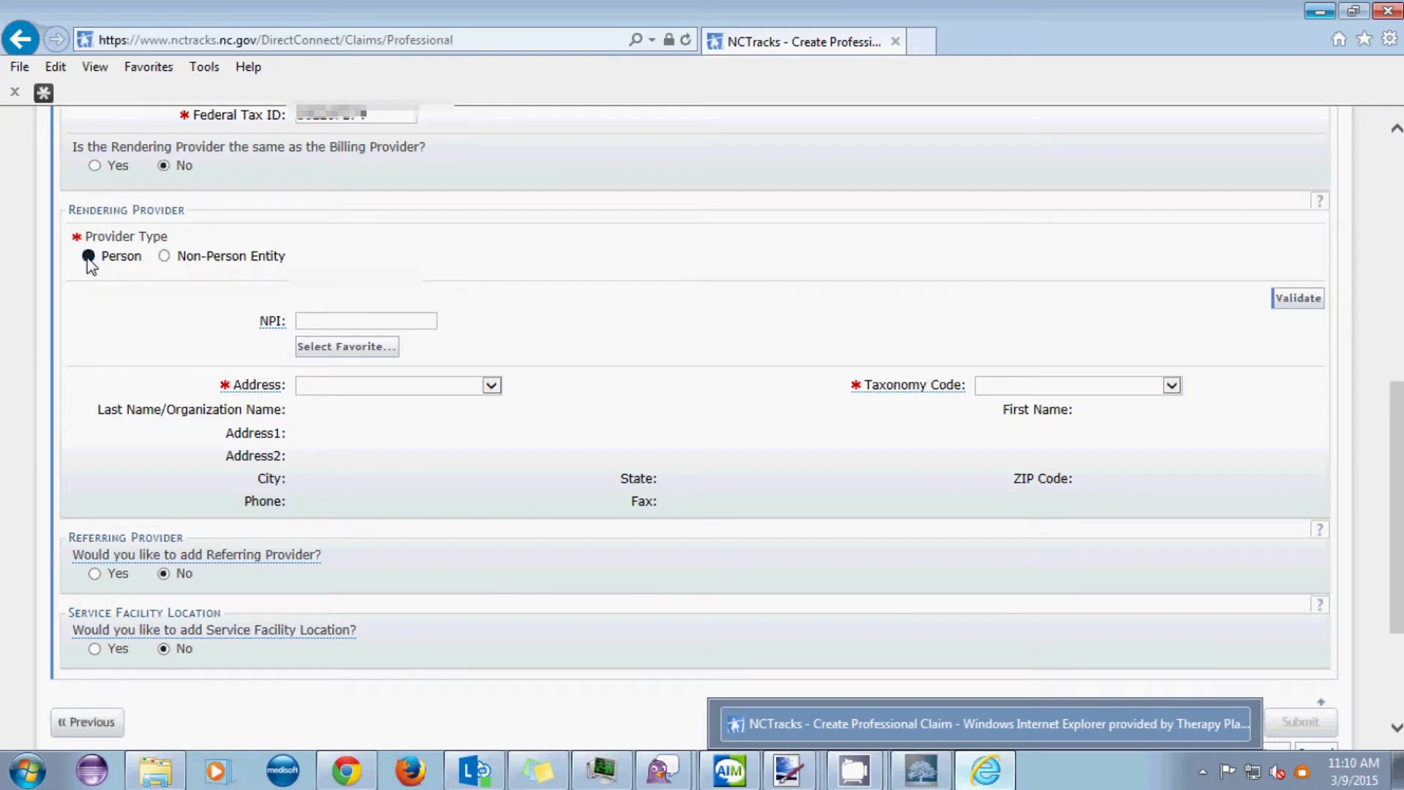
left_click(349, 345)
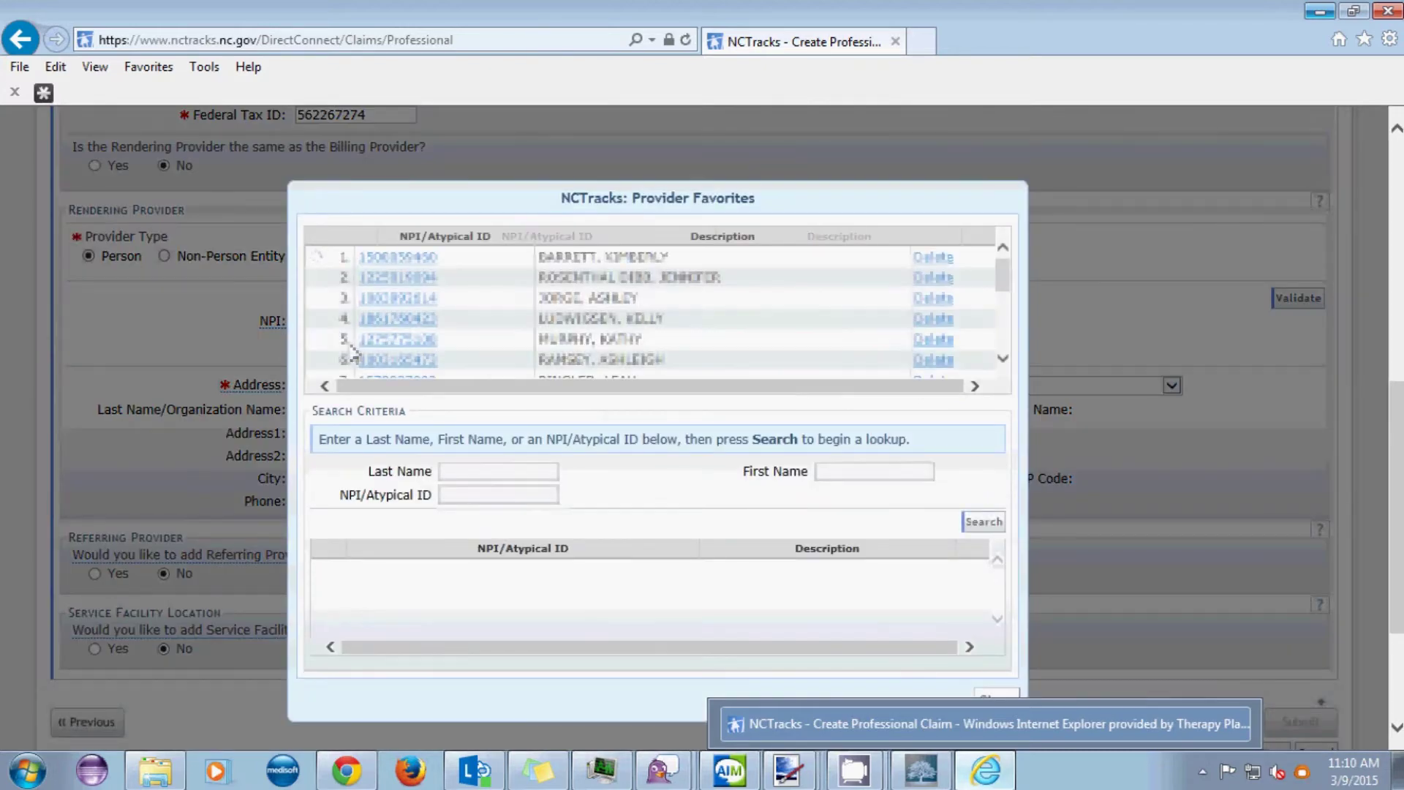
left_click(393, 299)
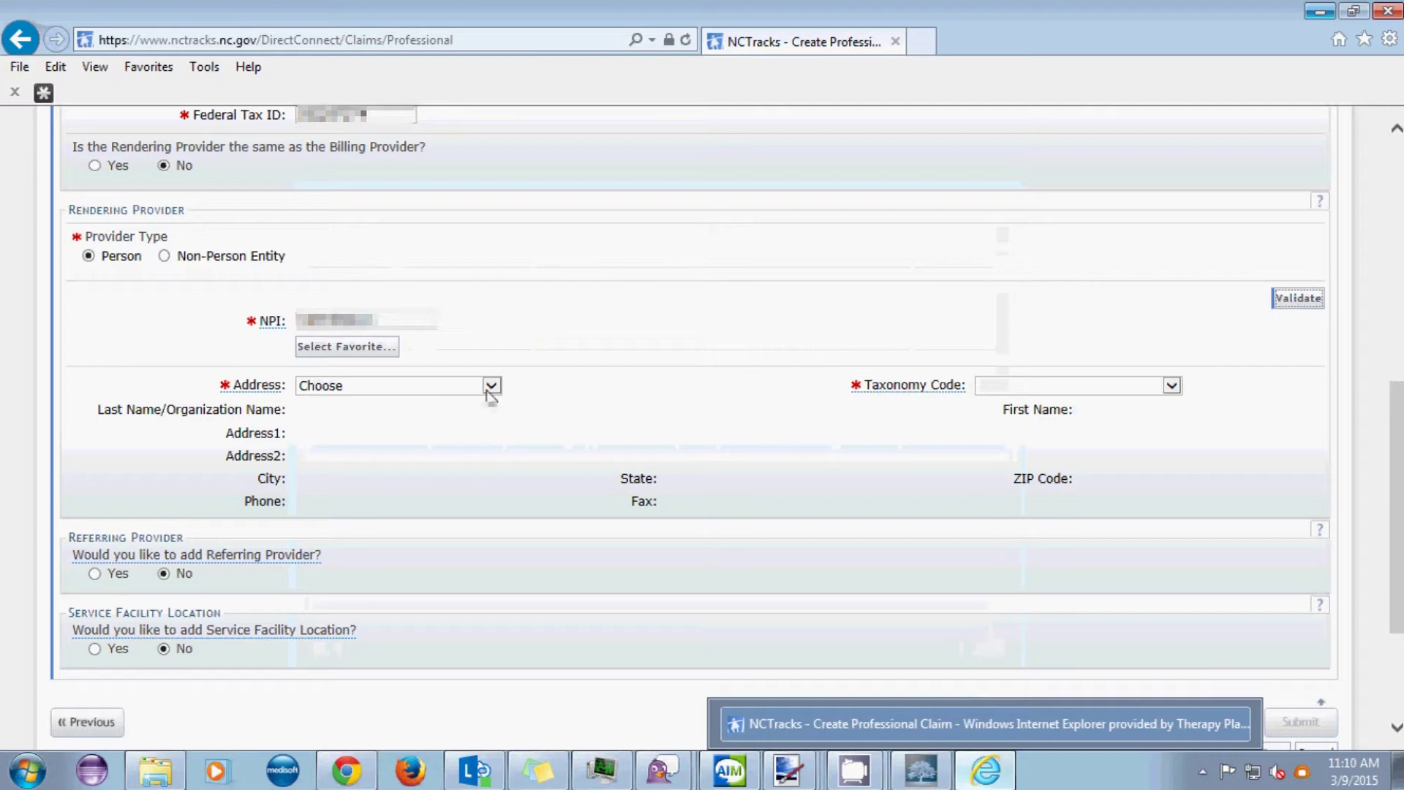
left_click(489, 391)
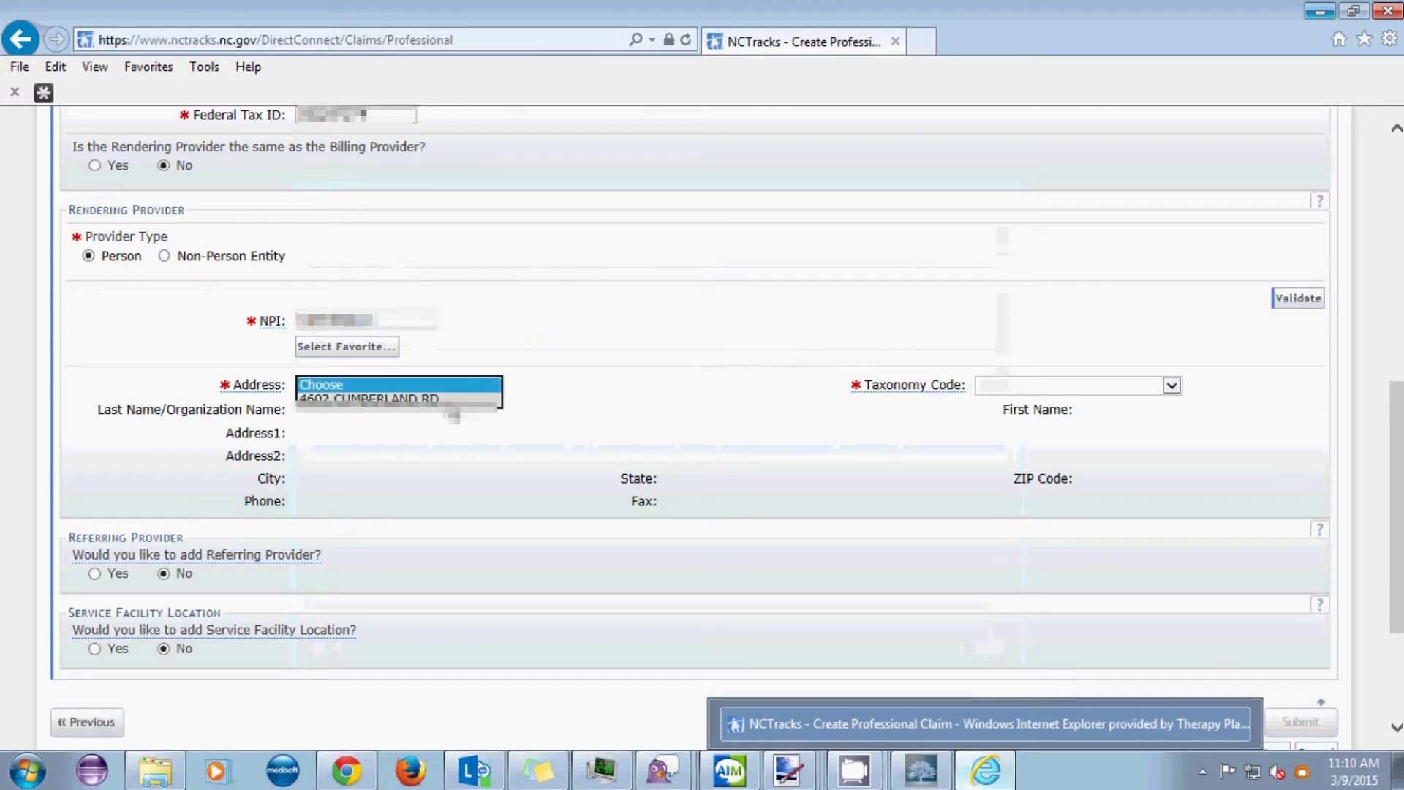
left_click(450, 399)
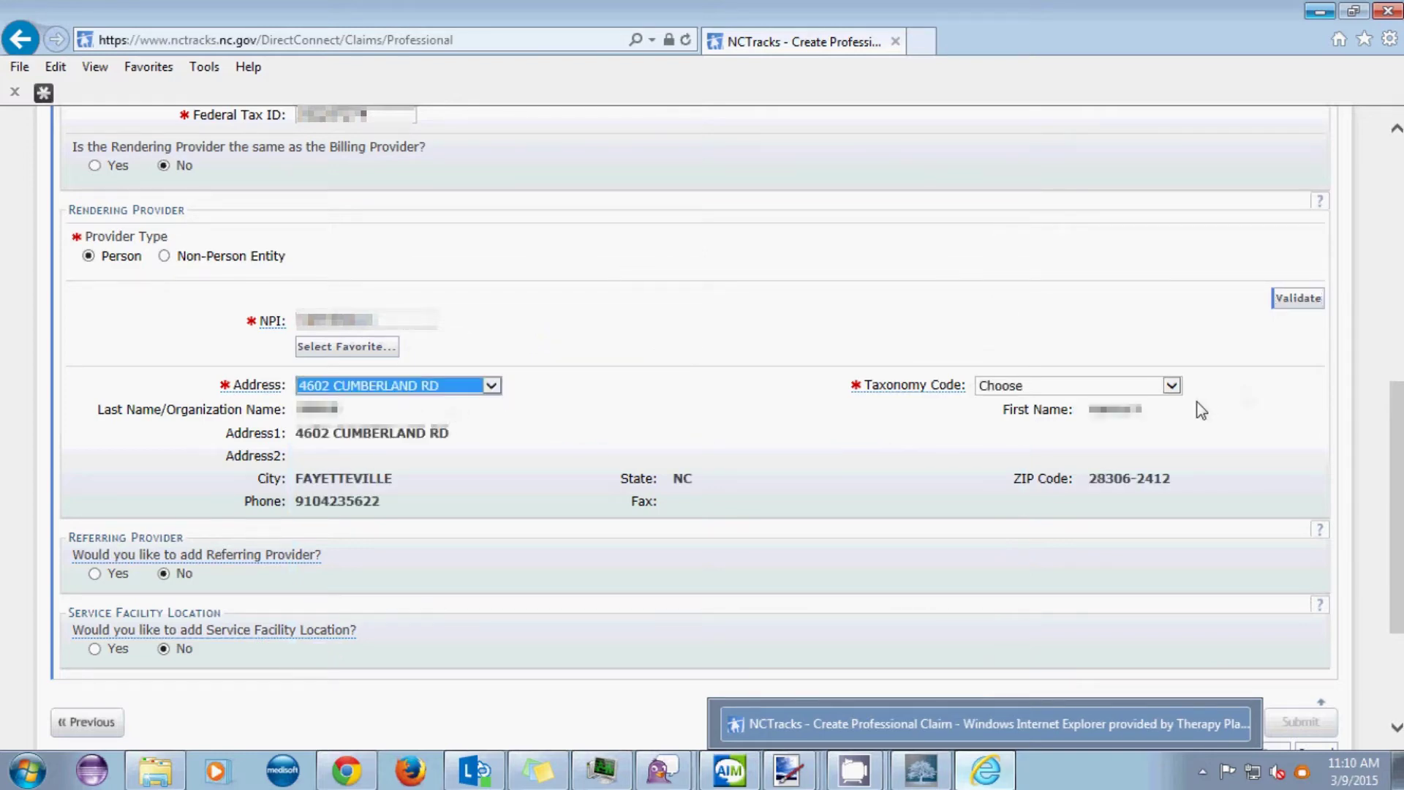
left_click(1173, 388)
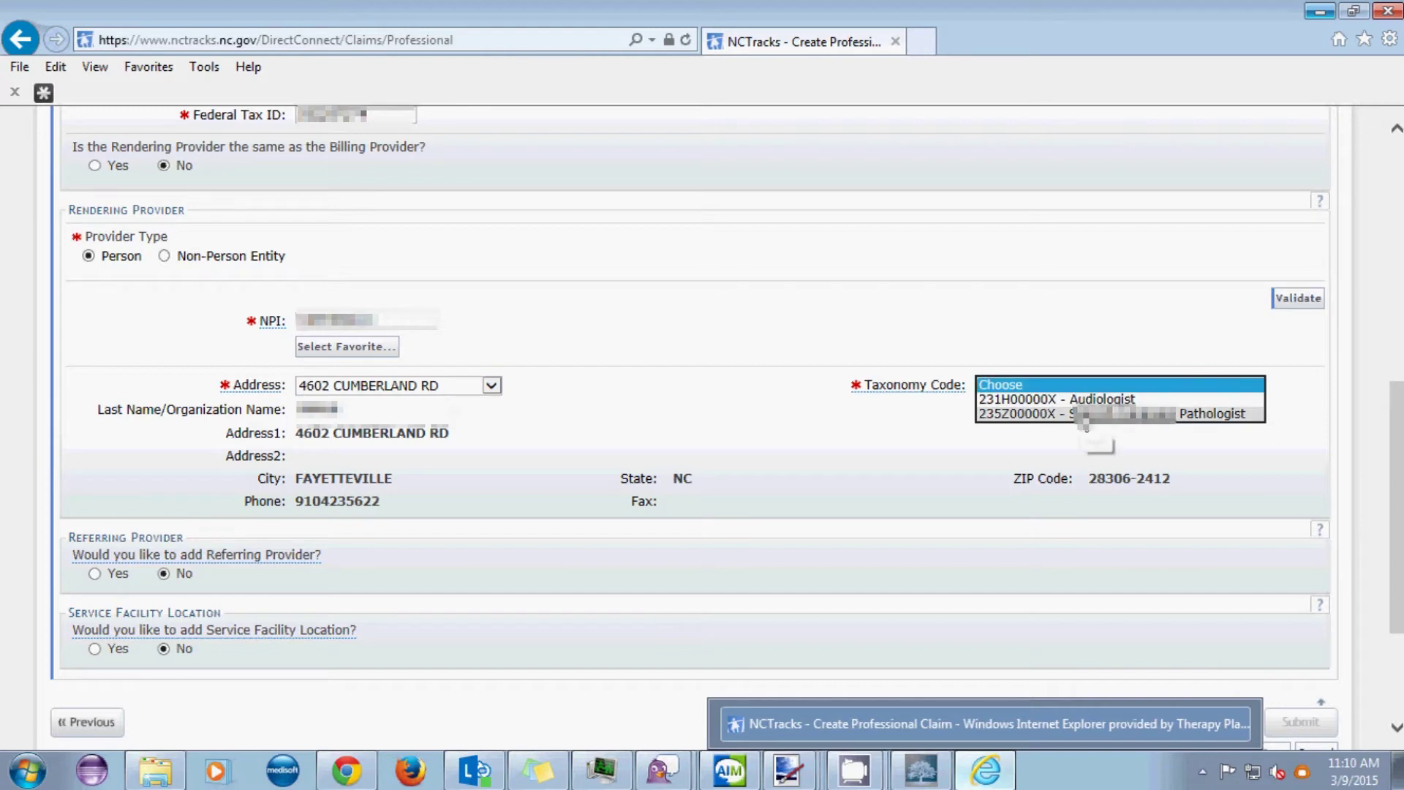
left_click(1085, 414)
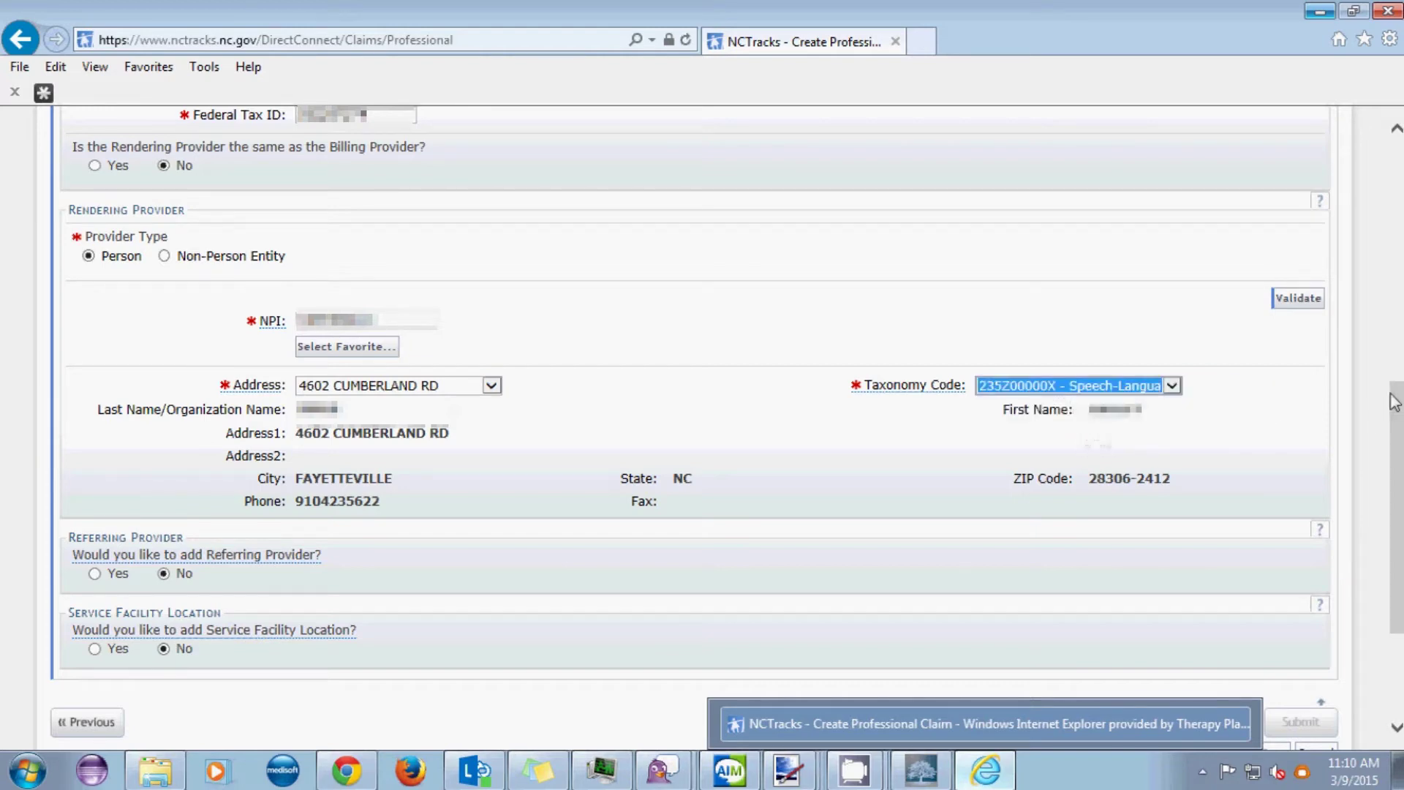
left_click_drag(1397, 398, 1394, 480)
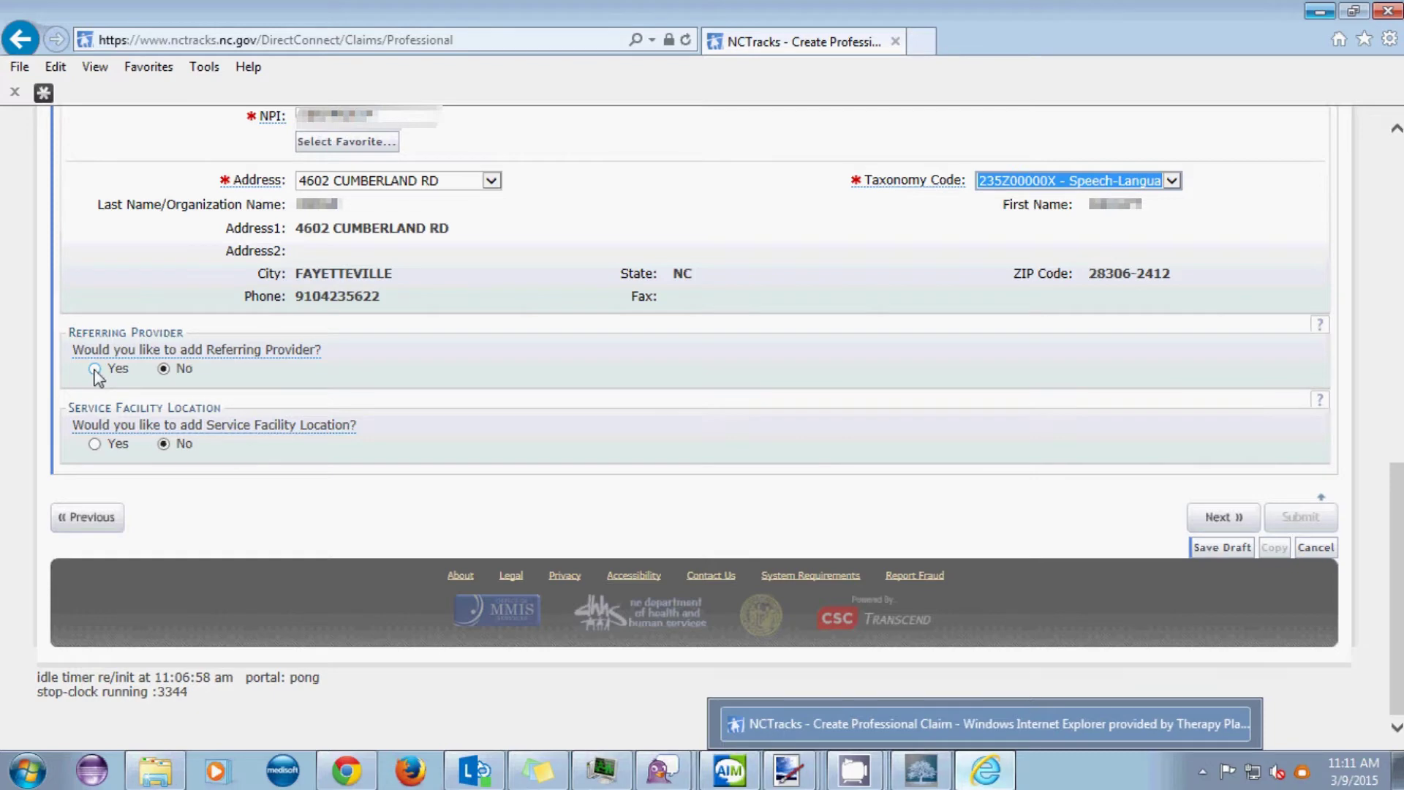
- Add a referring provider with last name and NPI, then continue to Other Payers
left_click(95, 370)
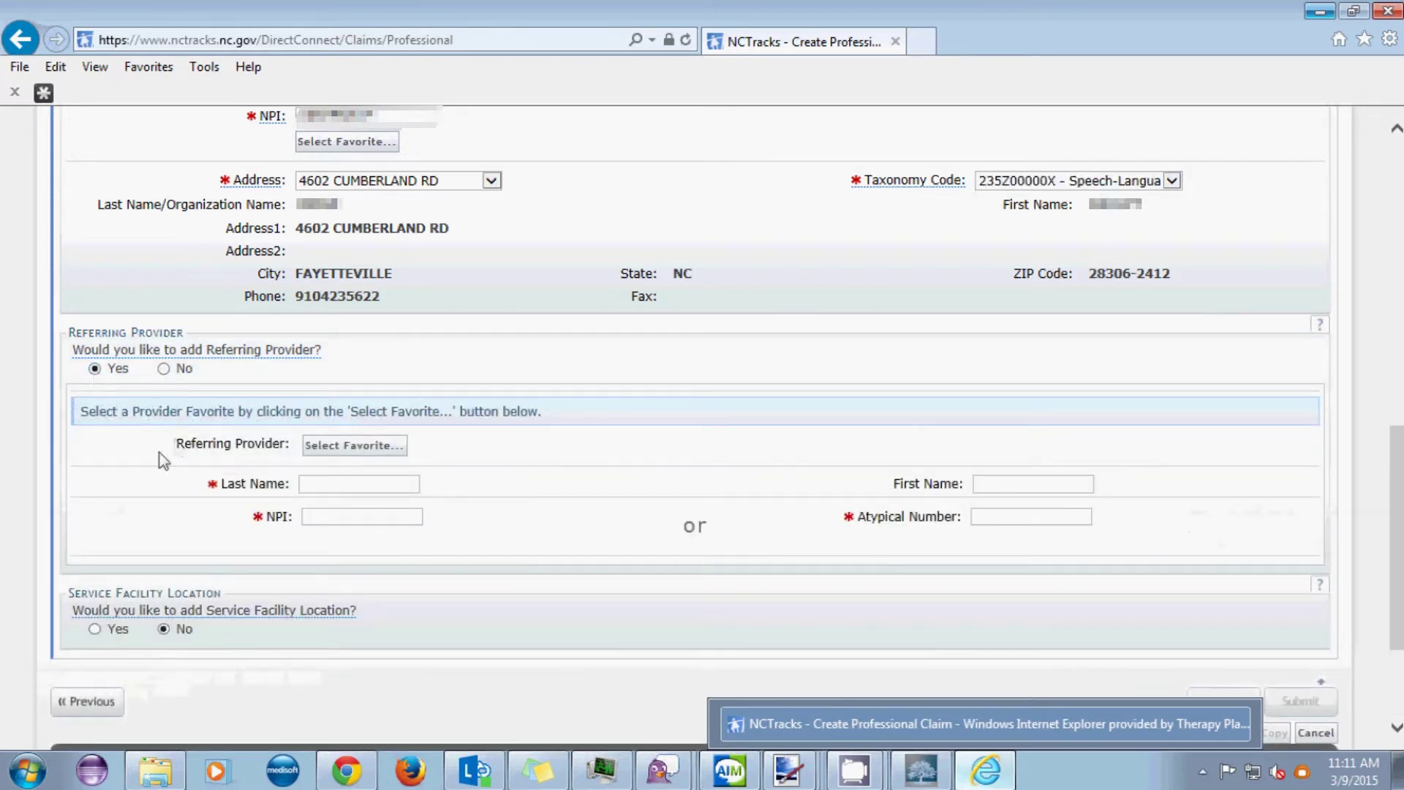
left_click(354, 484)
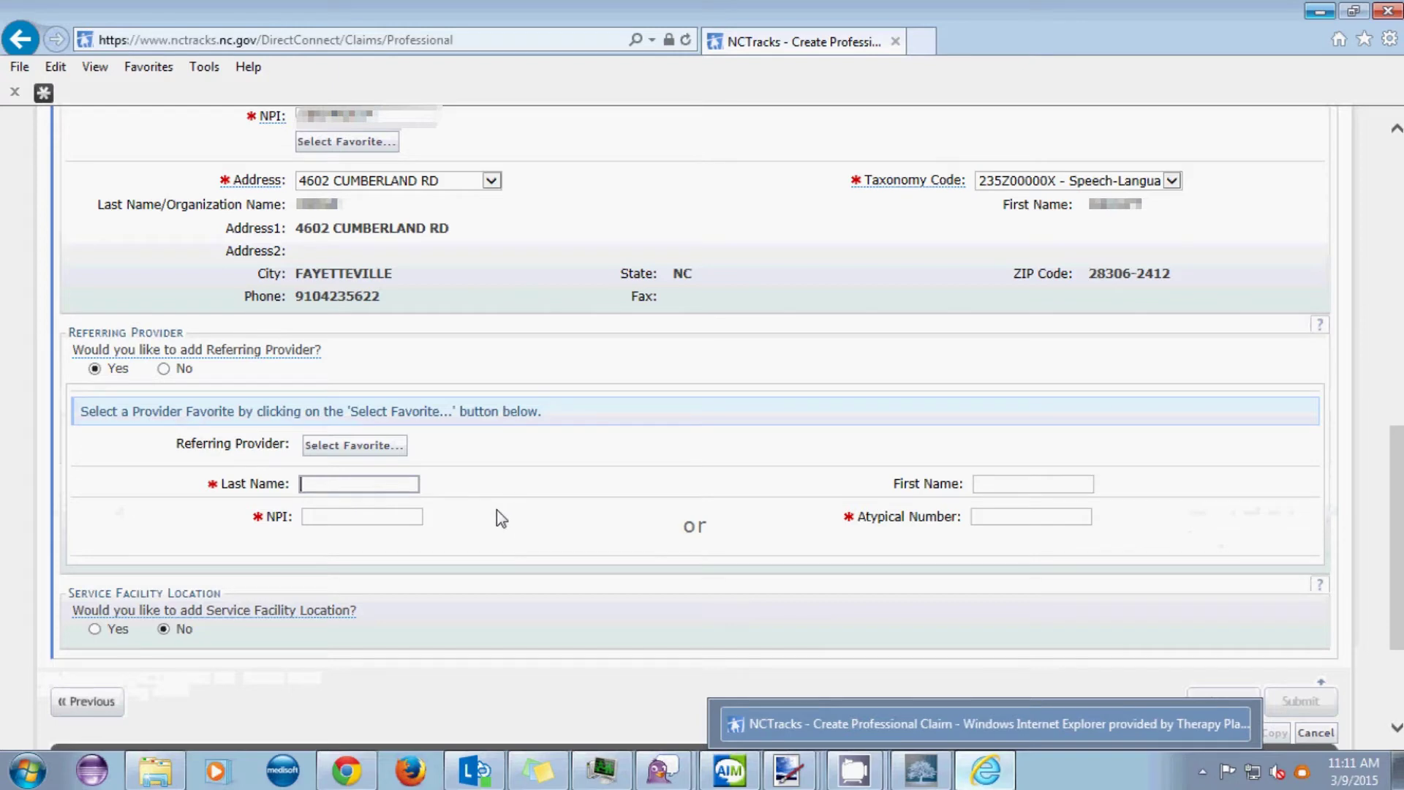
type("Smith Jones Bell")
key("Tab")
key("Tab")
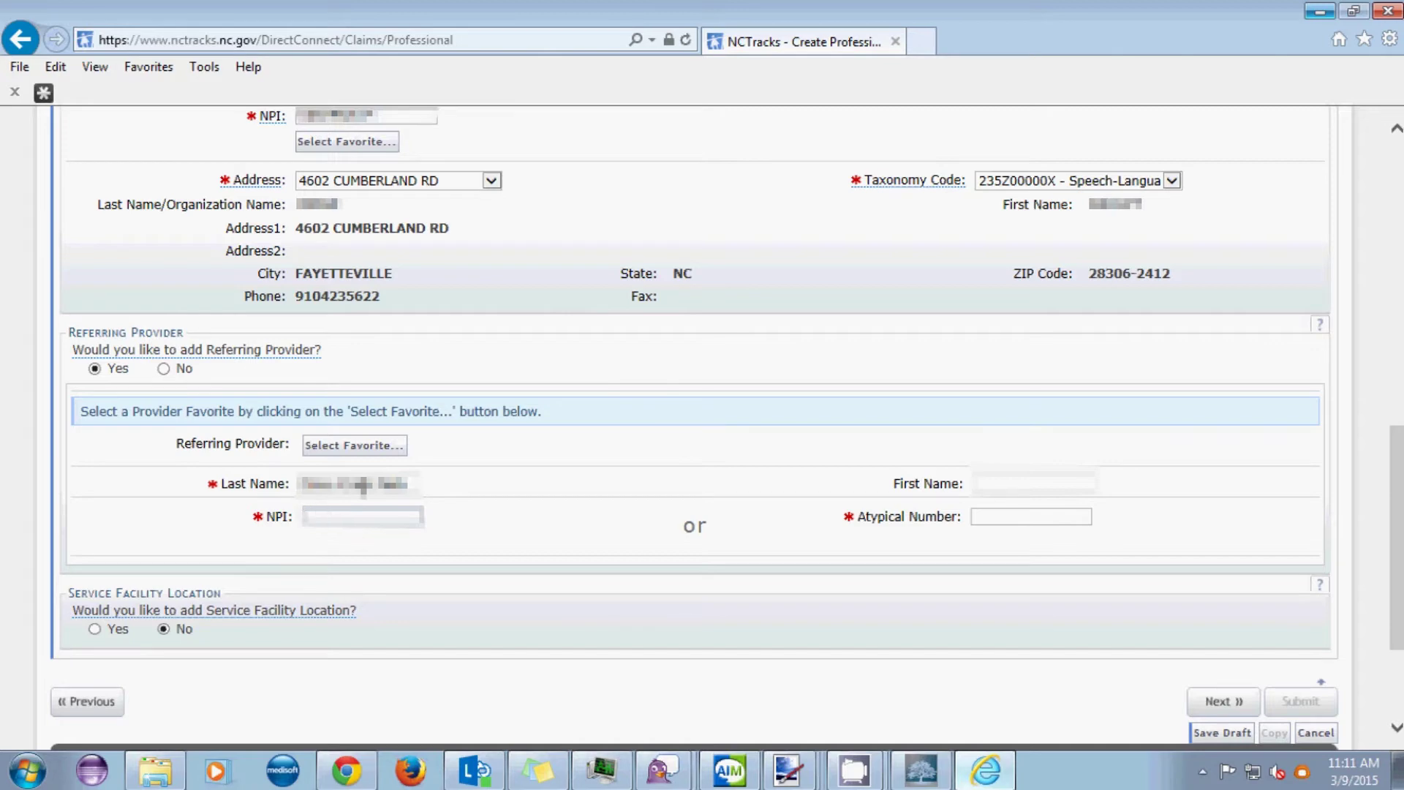
type("1234567890")
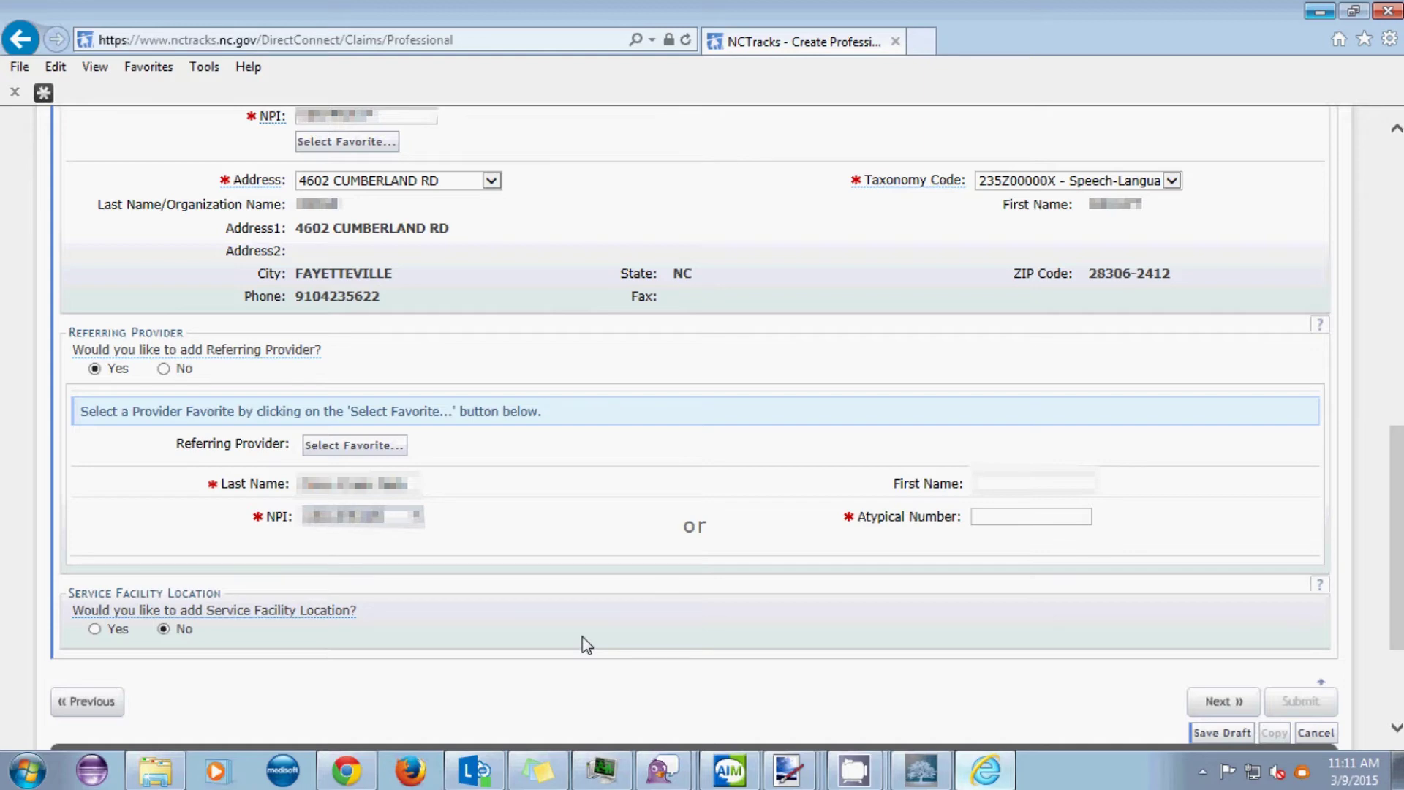
left_click(1230, 704)
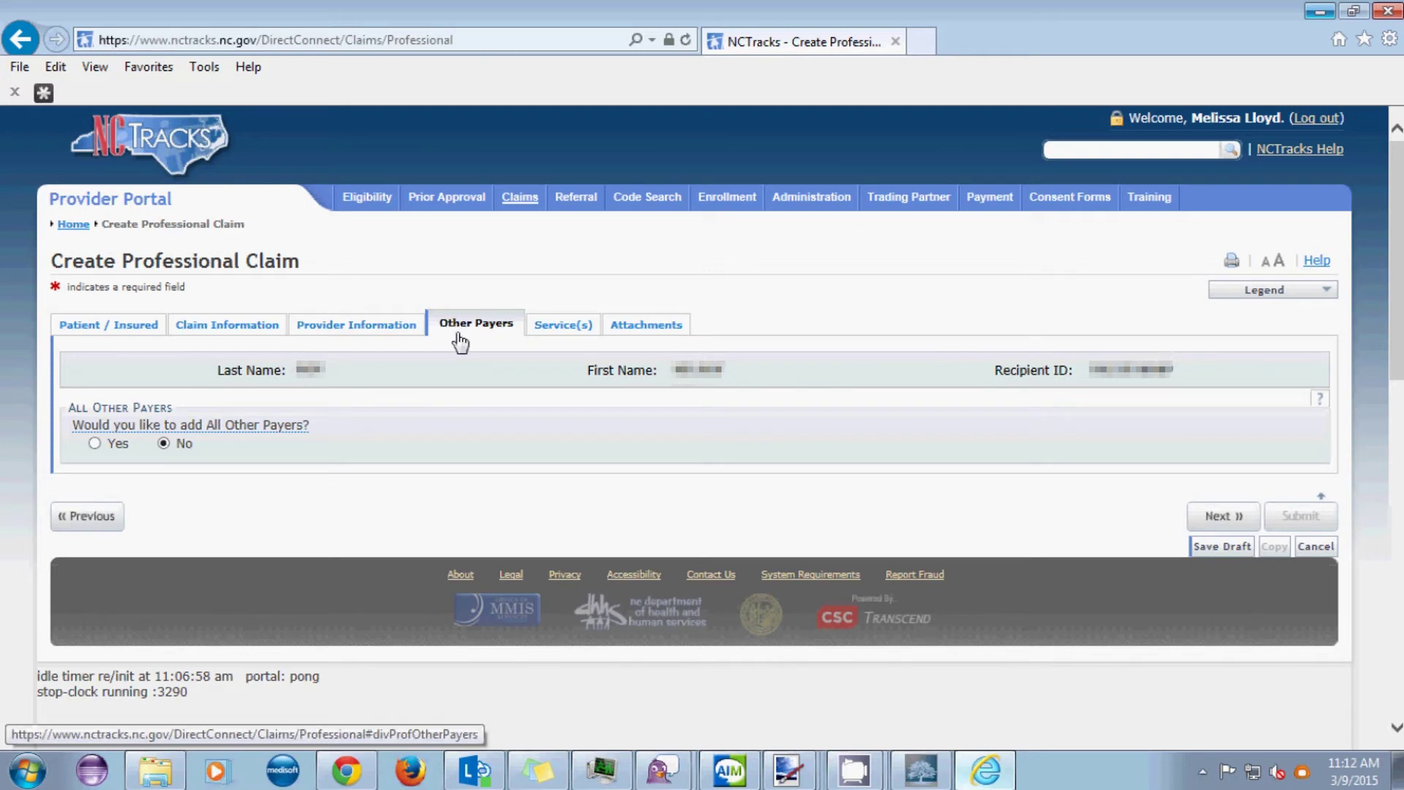
- Add Tricare as another payer that paid 56.13 on 03/09/2015
left_click(95, 444)
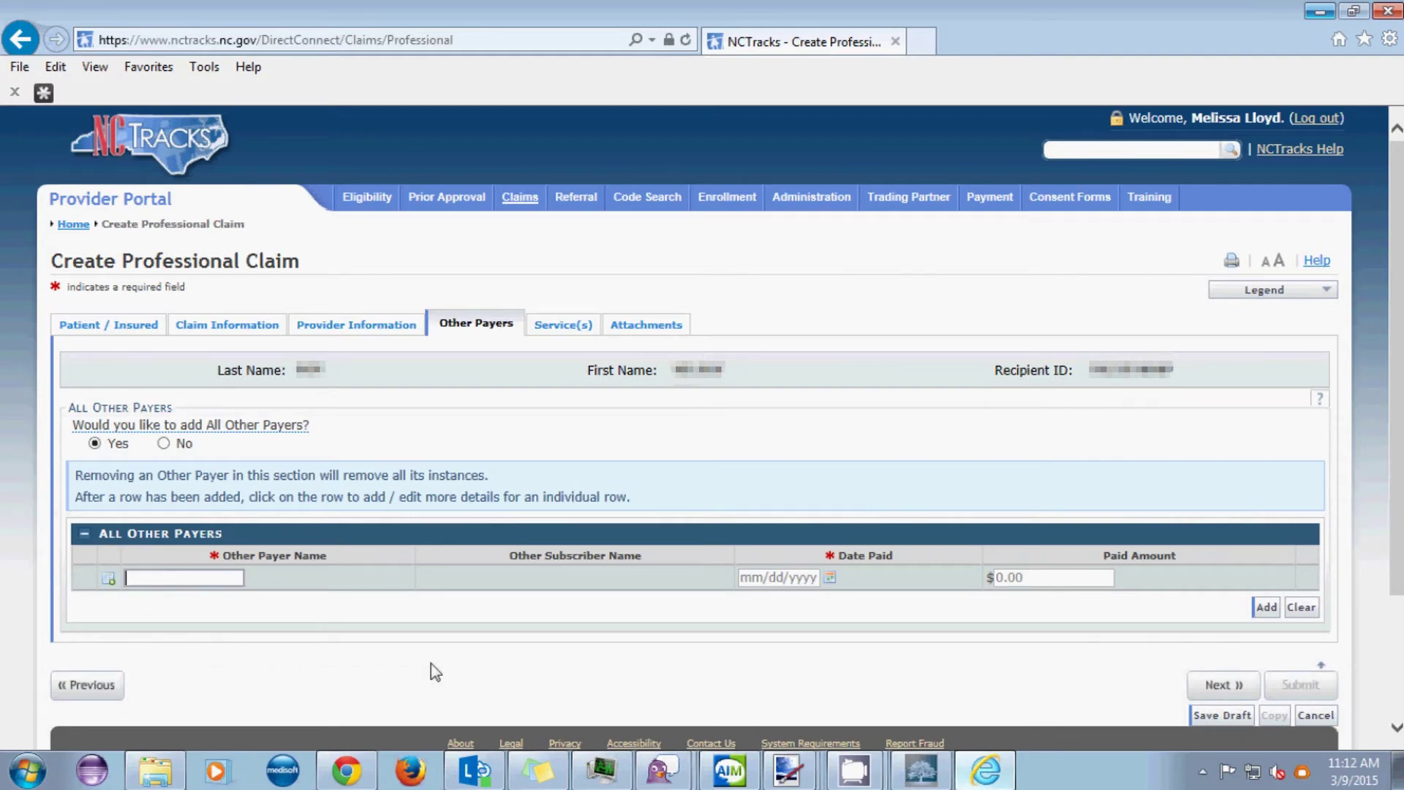
type("Tricare")
key("Tab")
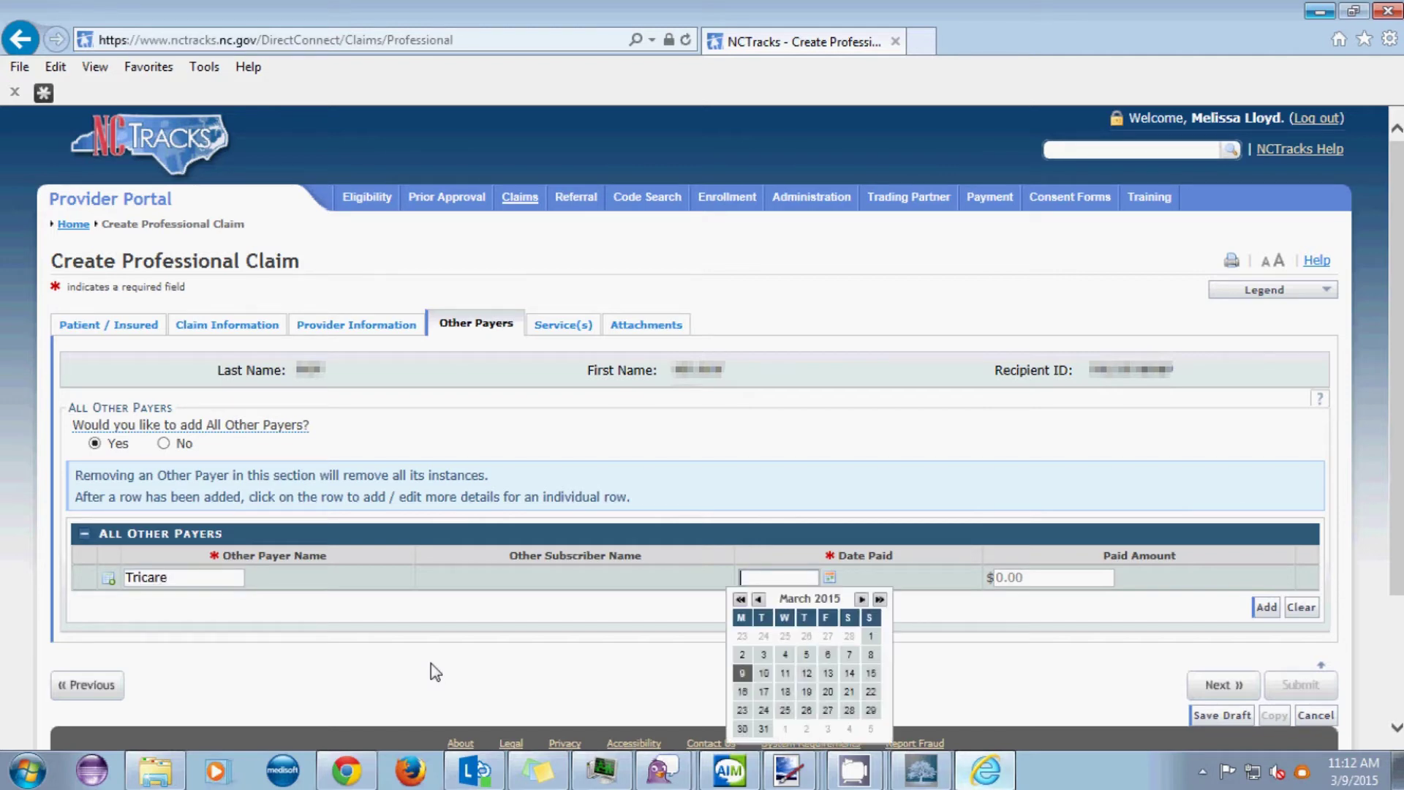
type("03/09/2015")
key("Tab")
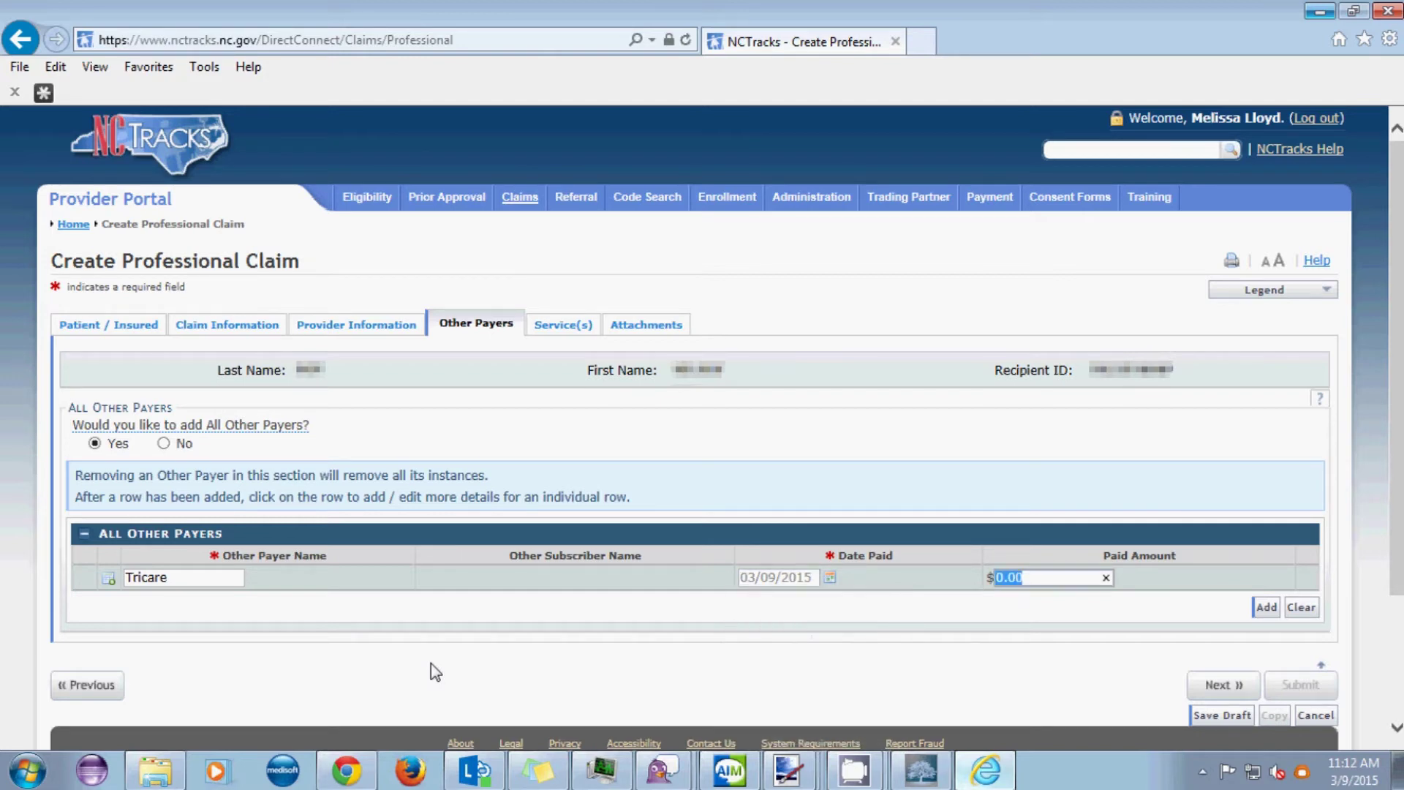
type("56.13")
left_click(1264, 607)
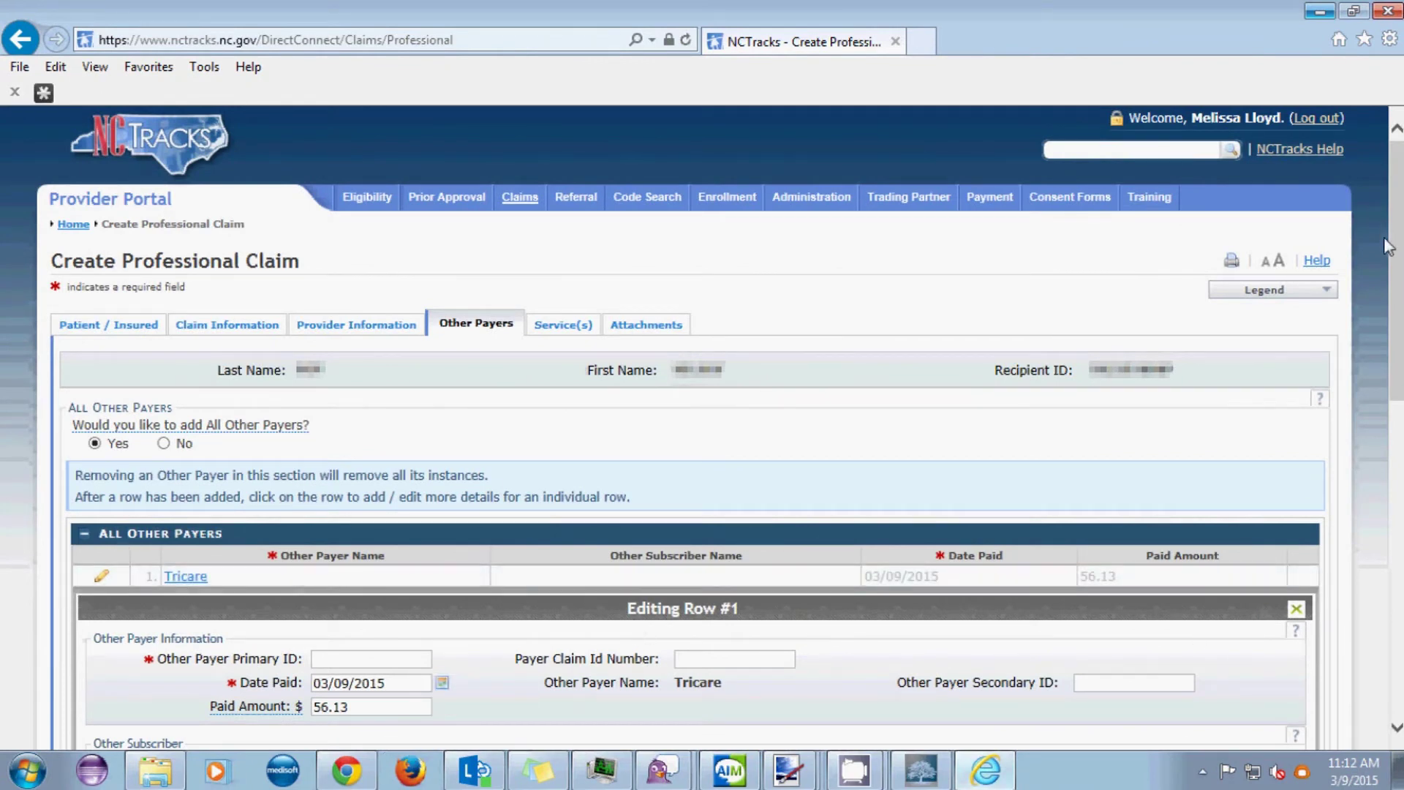
left_click_drag(1397, 201, 1398, 362)
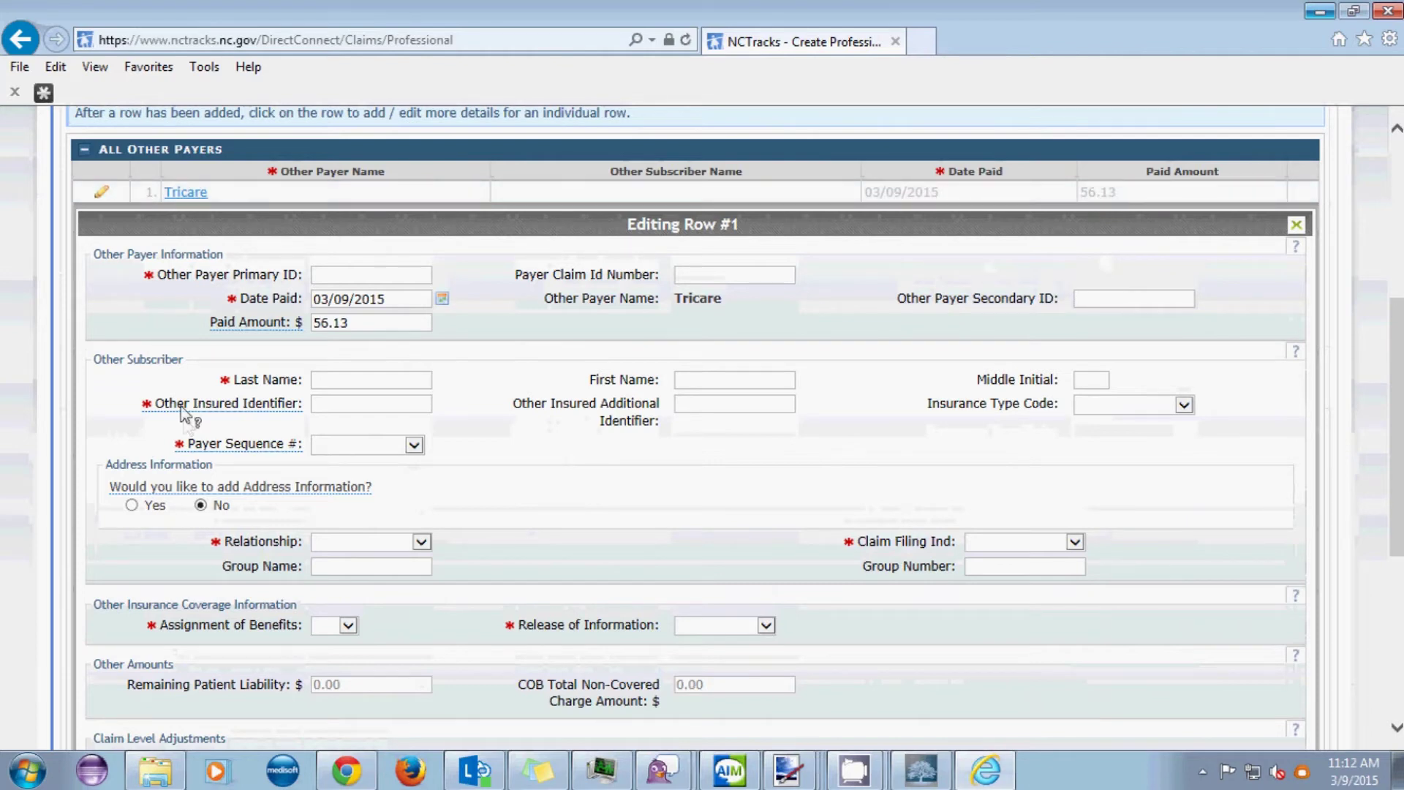
left_click(330, 275)
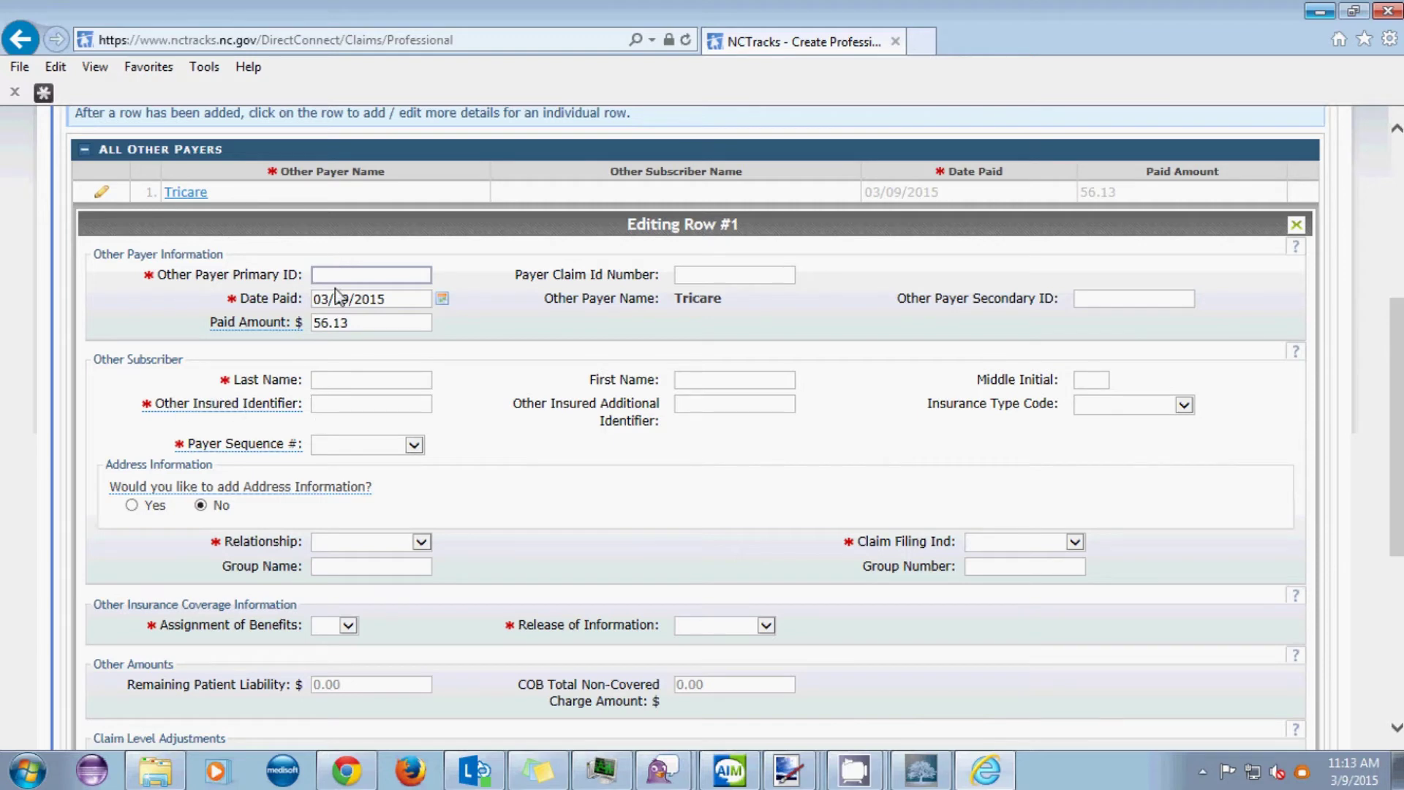
type("12345678")
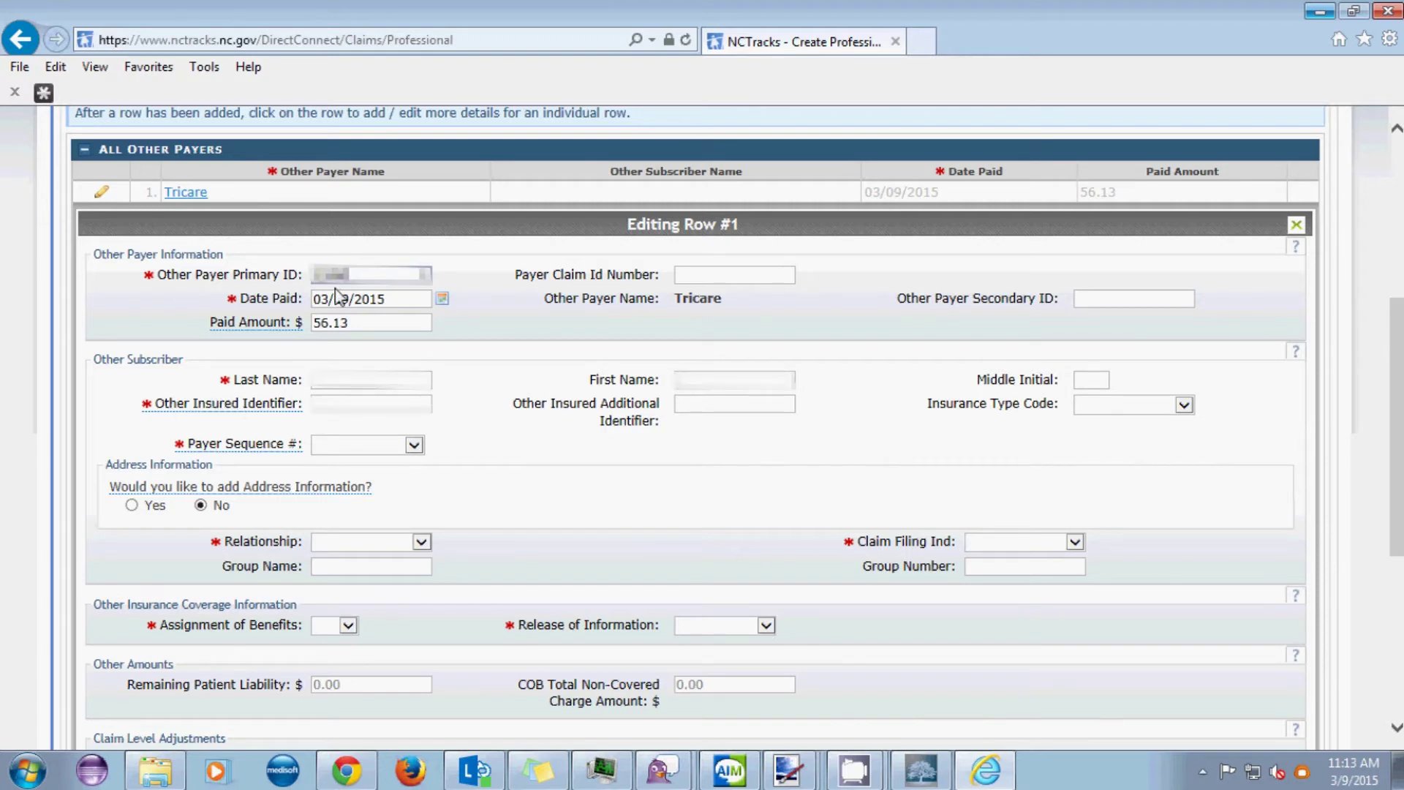
type("90")
left_click(318, 380)
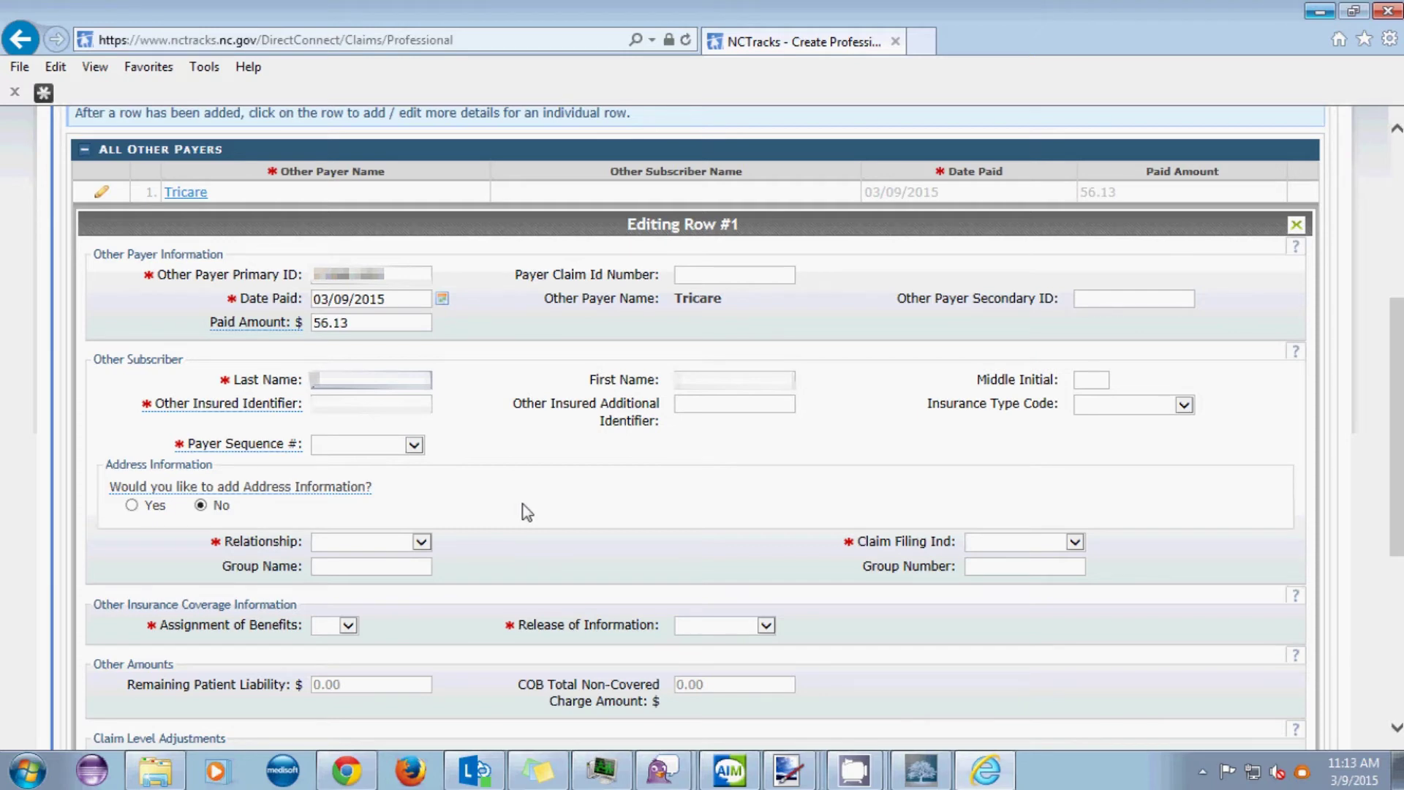
key("Tab")
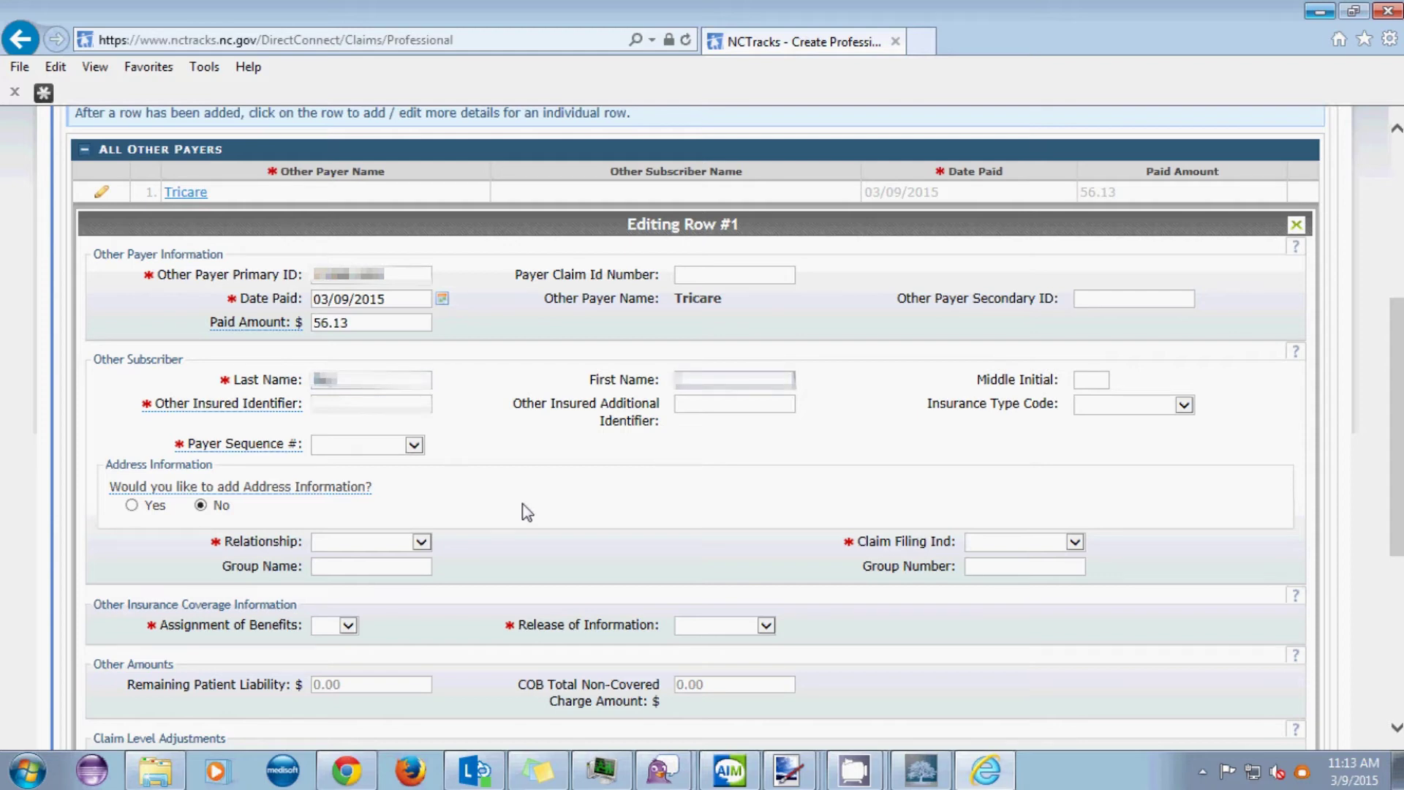
- Enter the other insured's identifier, correcting the initially typed value
left_click(319, 402)
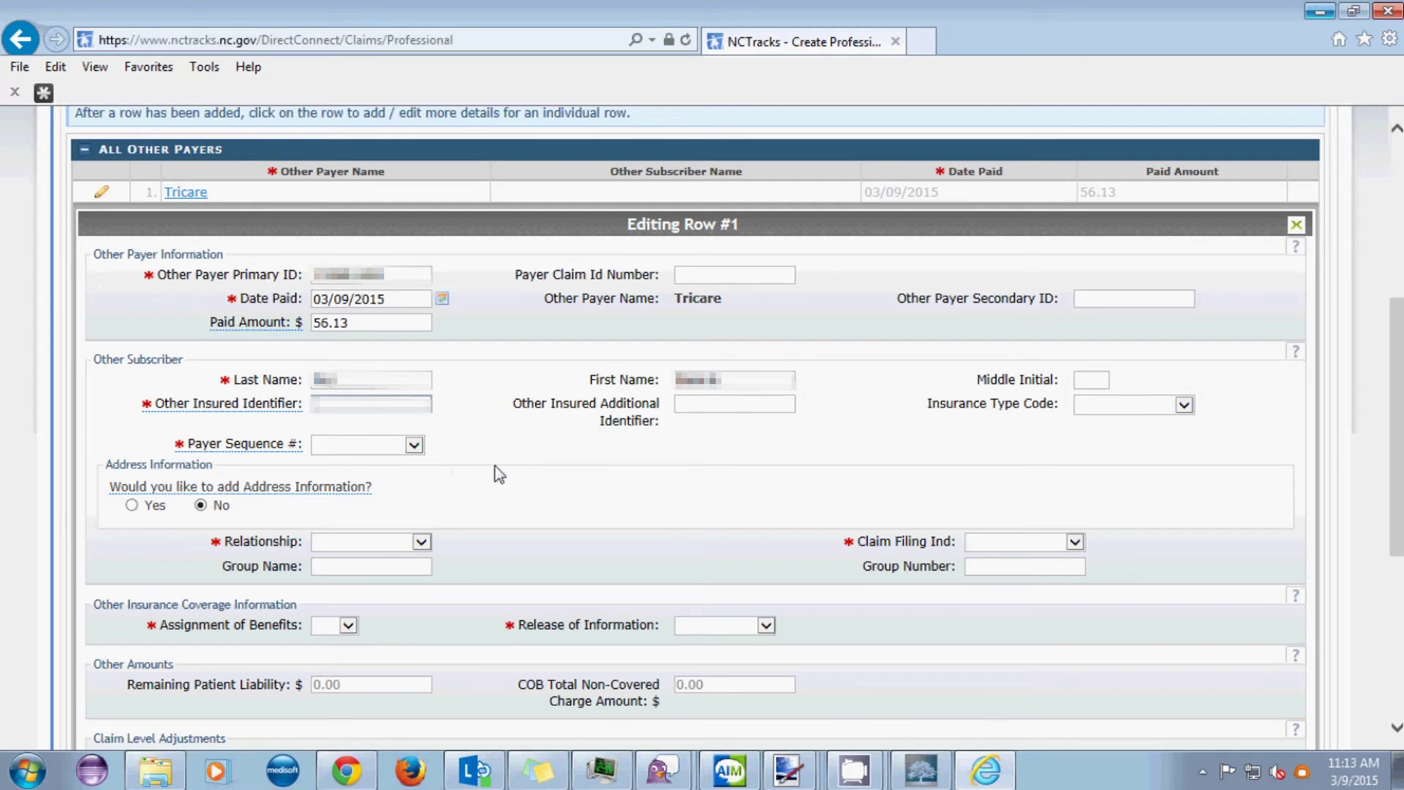
type("12345678912")
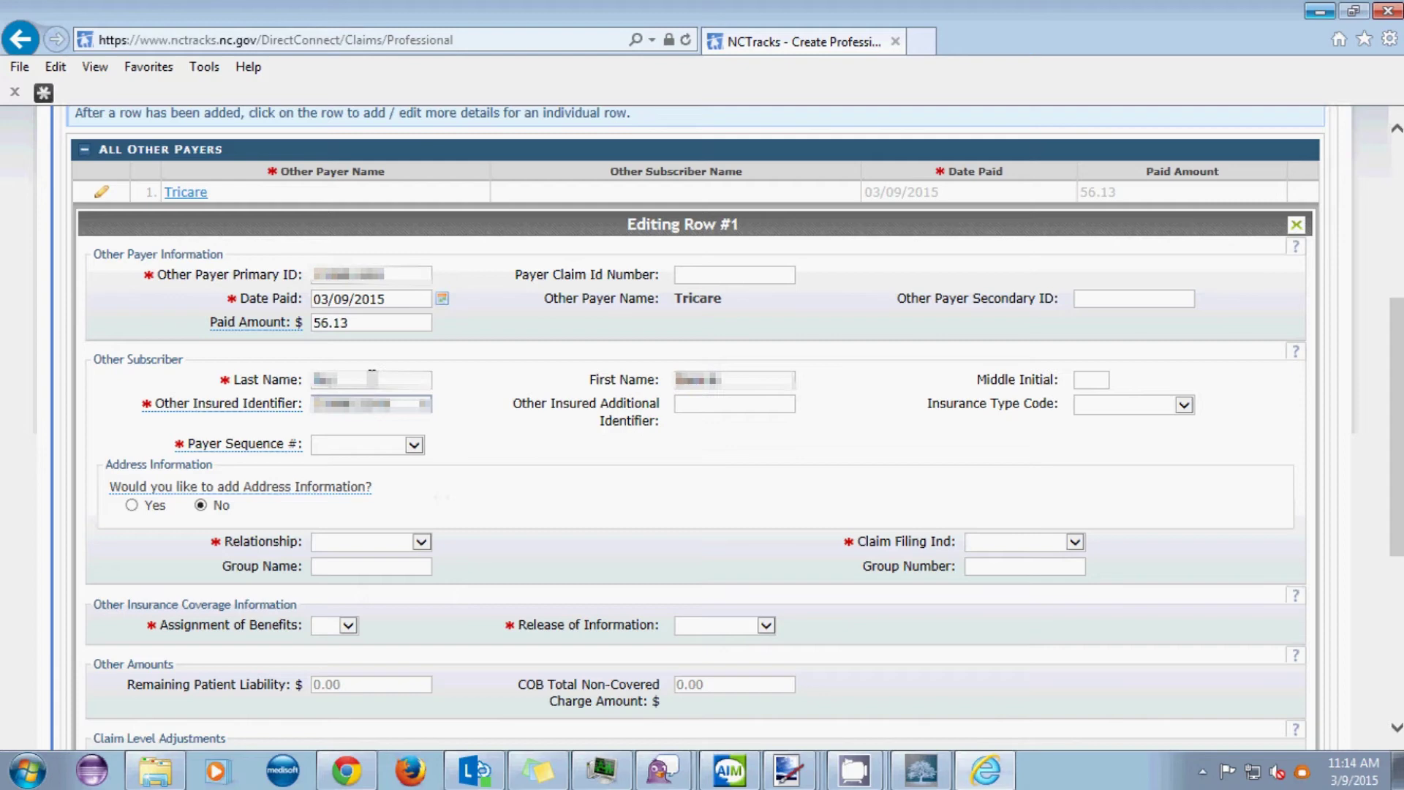
left_click_drag(389, 404, 238, 433)
key("BackSpace")
type("12345678")
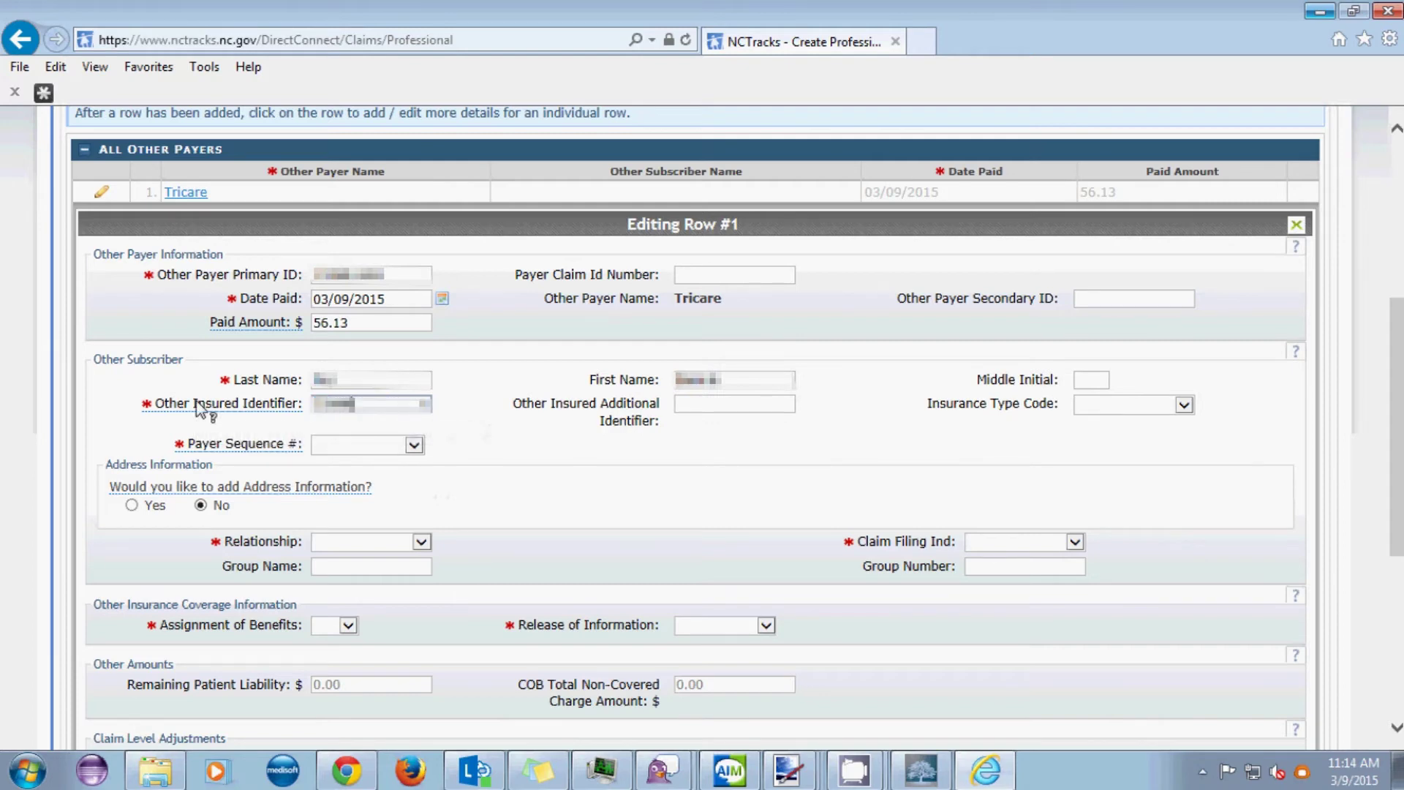
type("9")
- Set payer sequence to P-PRIMARY, relationship to 19-CHILD and claim filing indicator to OF-OTH-FEDPRG
left_click(414, 445)
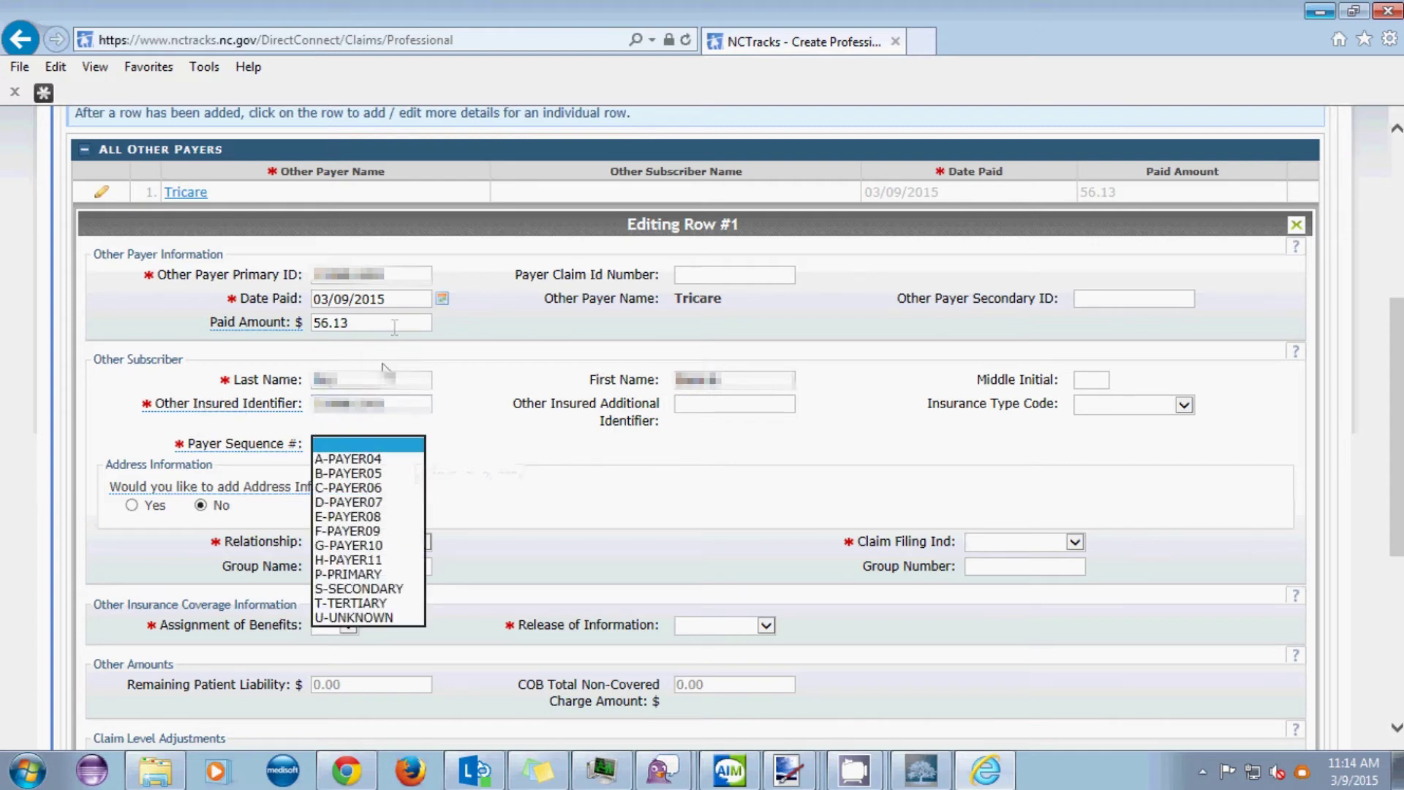
left_click(349, 574)
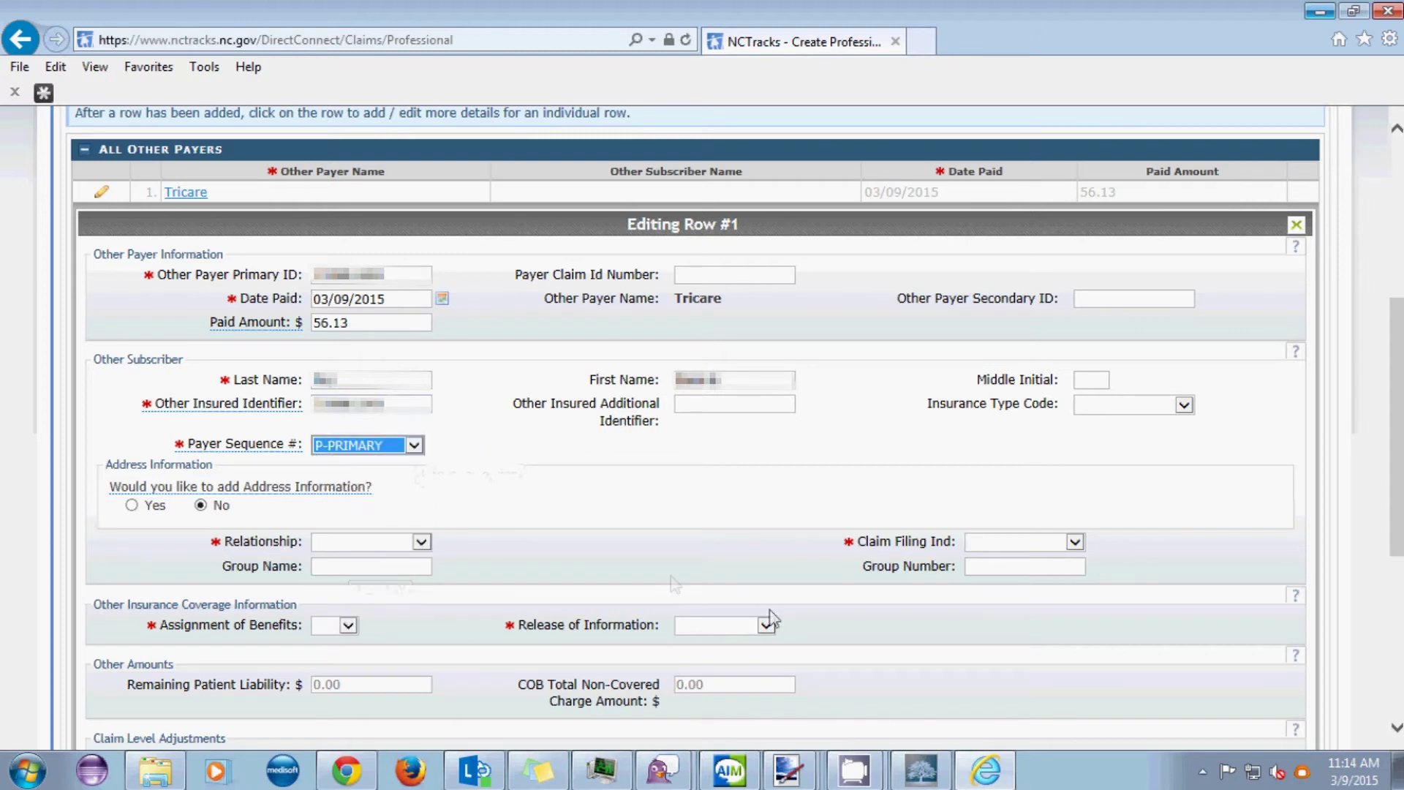
scroll(119, 276, "down", 4)
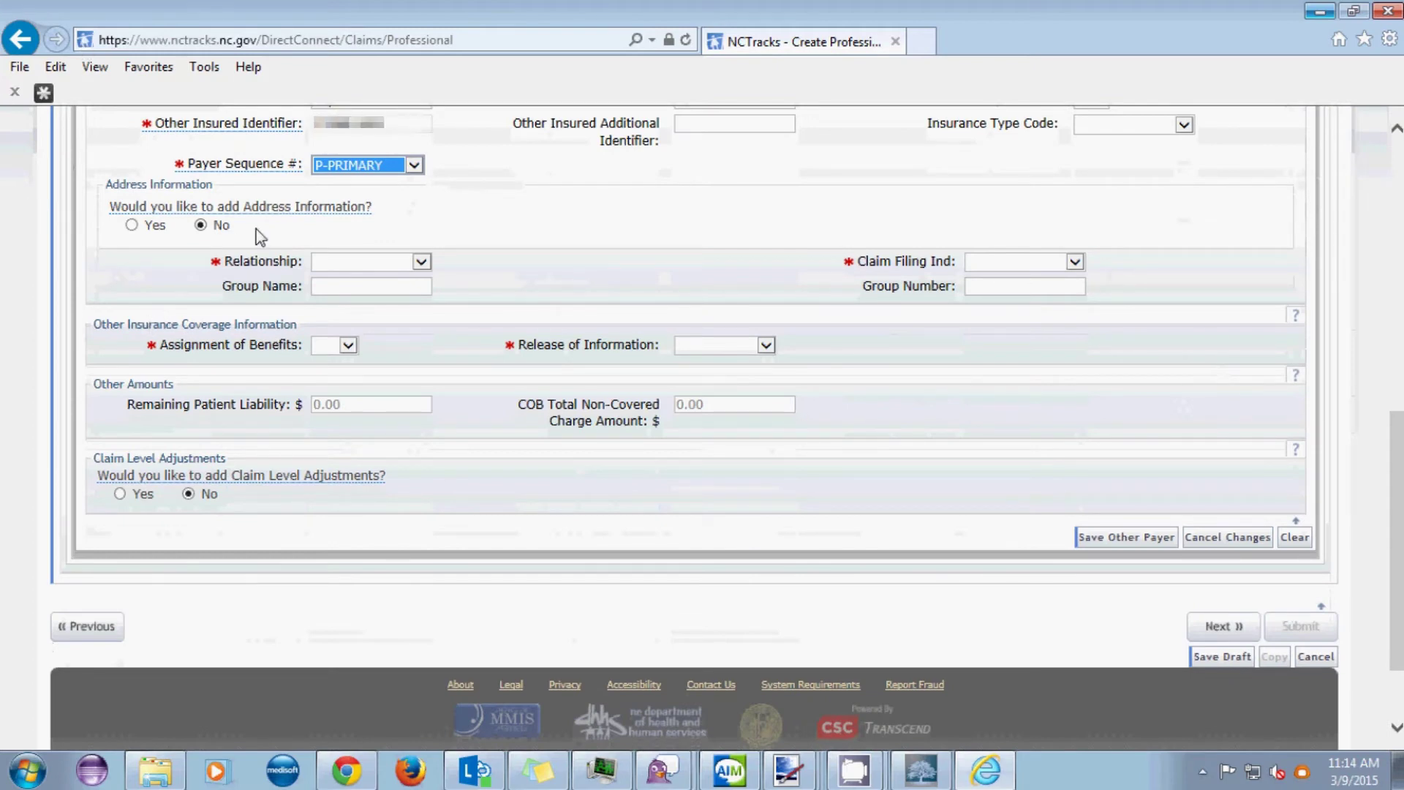
left_click(419, 264)
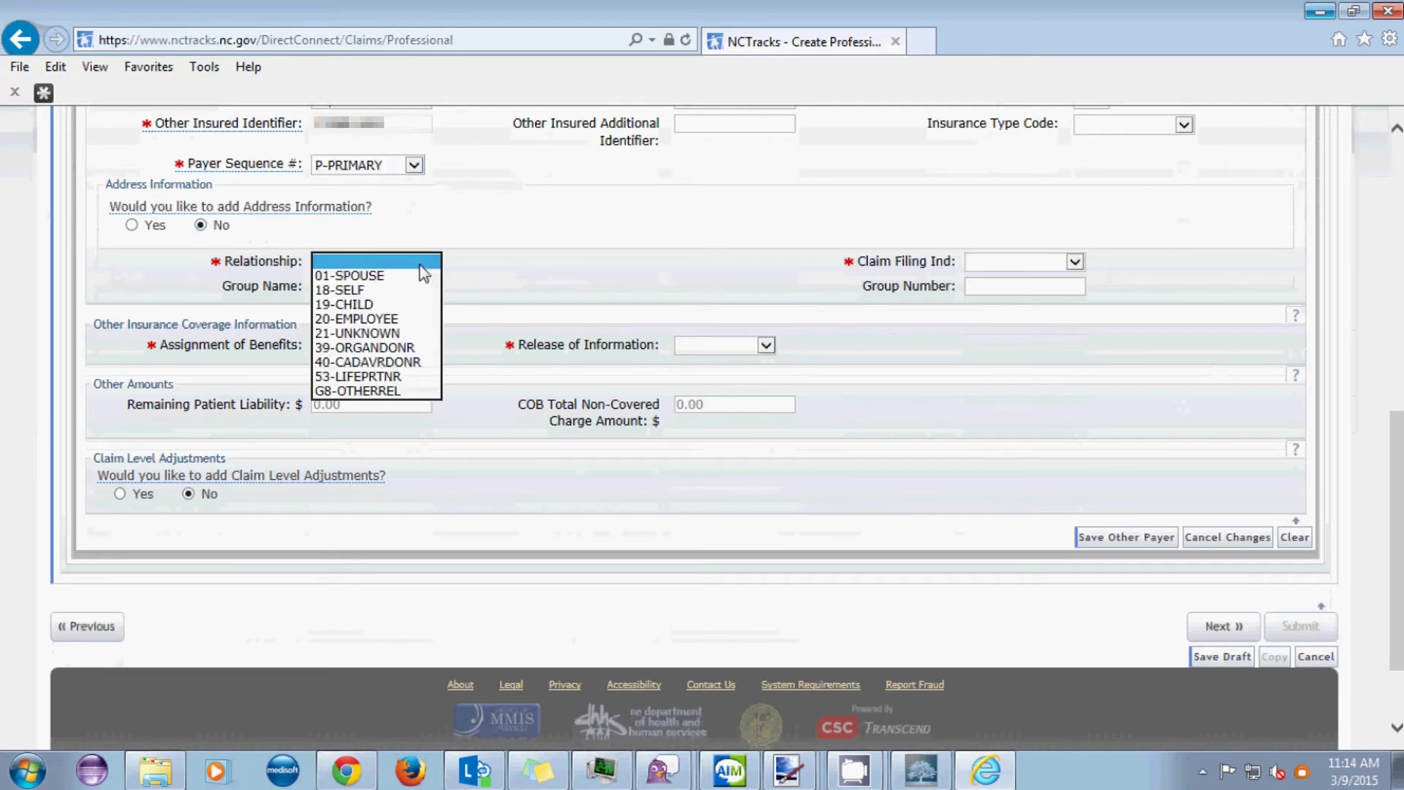
left_click(348, 305)
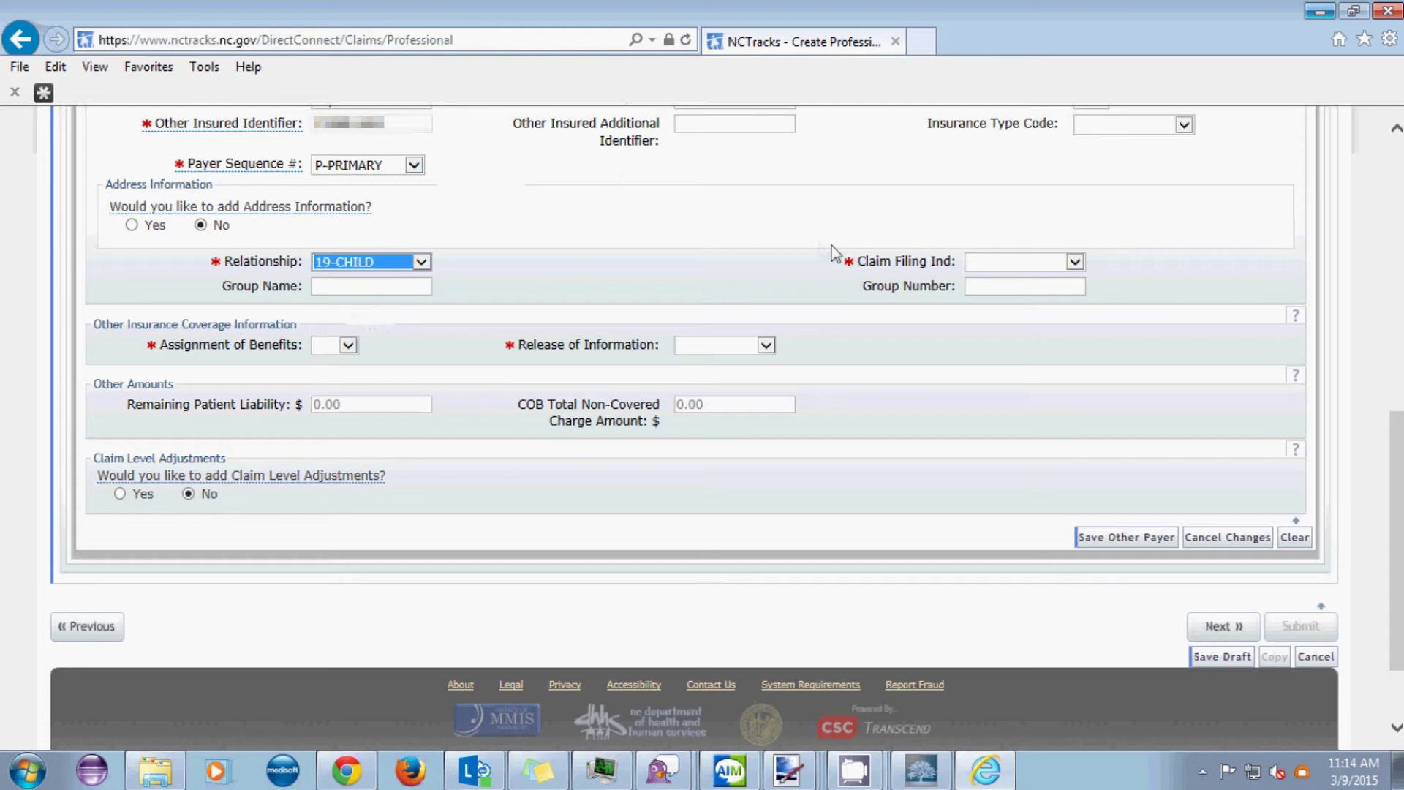
left_click(1075, 263)
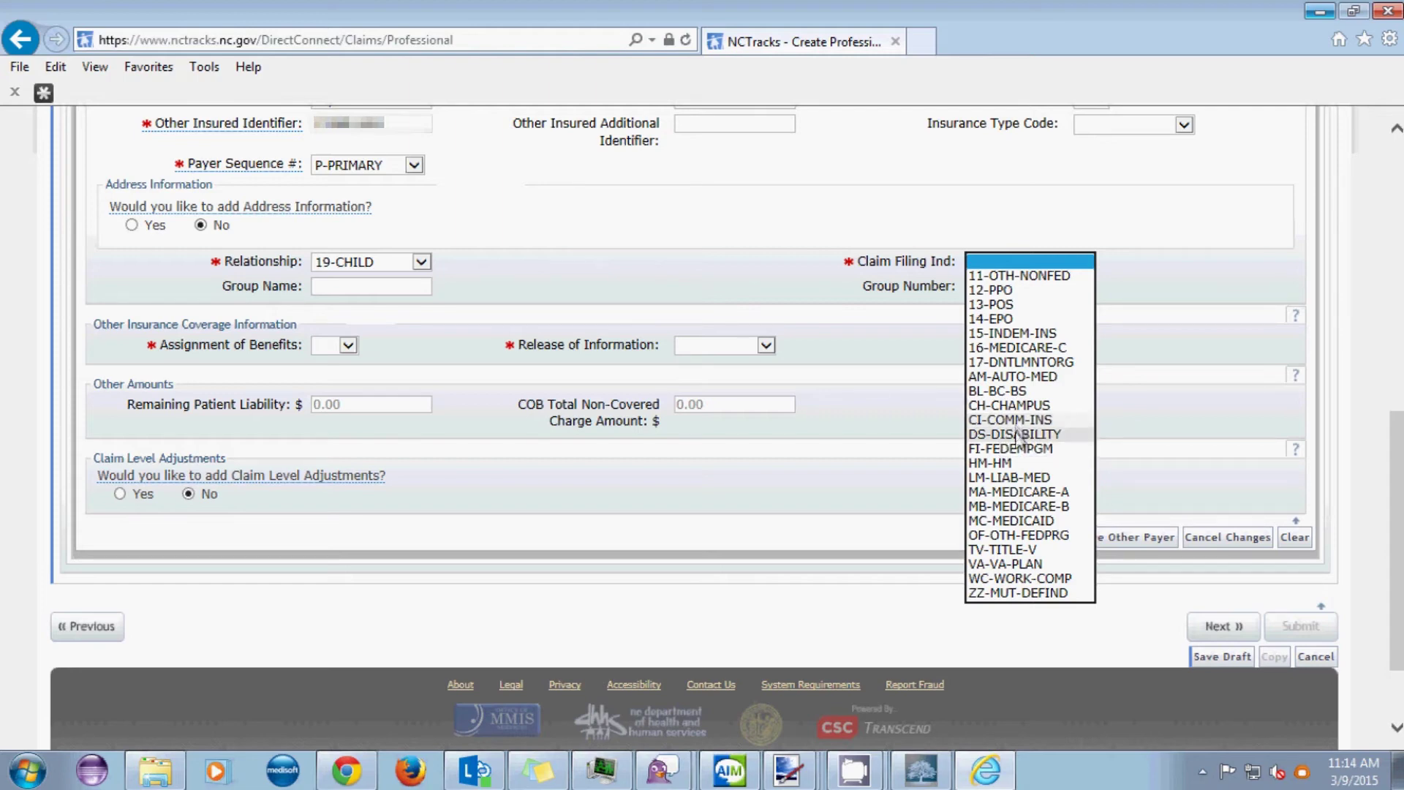
left_click(1024, 536)
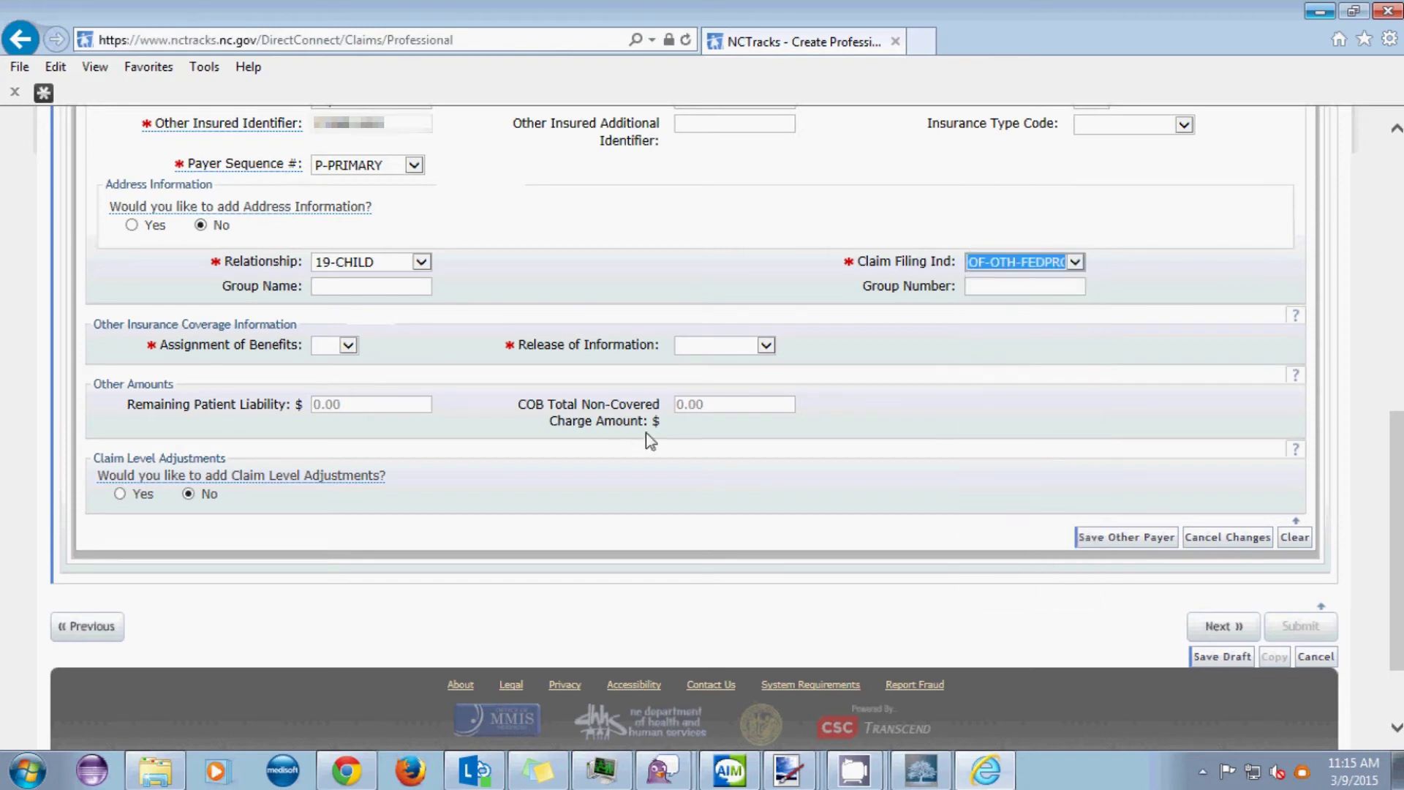
- Set Assignment of Benefits to YES and Release of Information to the signed option
left_click(347, 347)
left_click(335, 391)
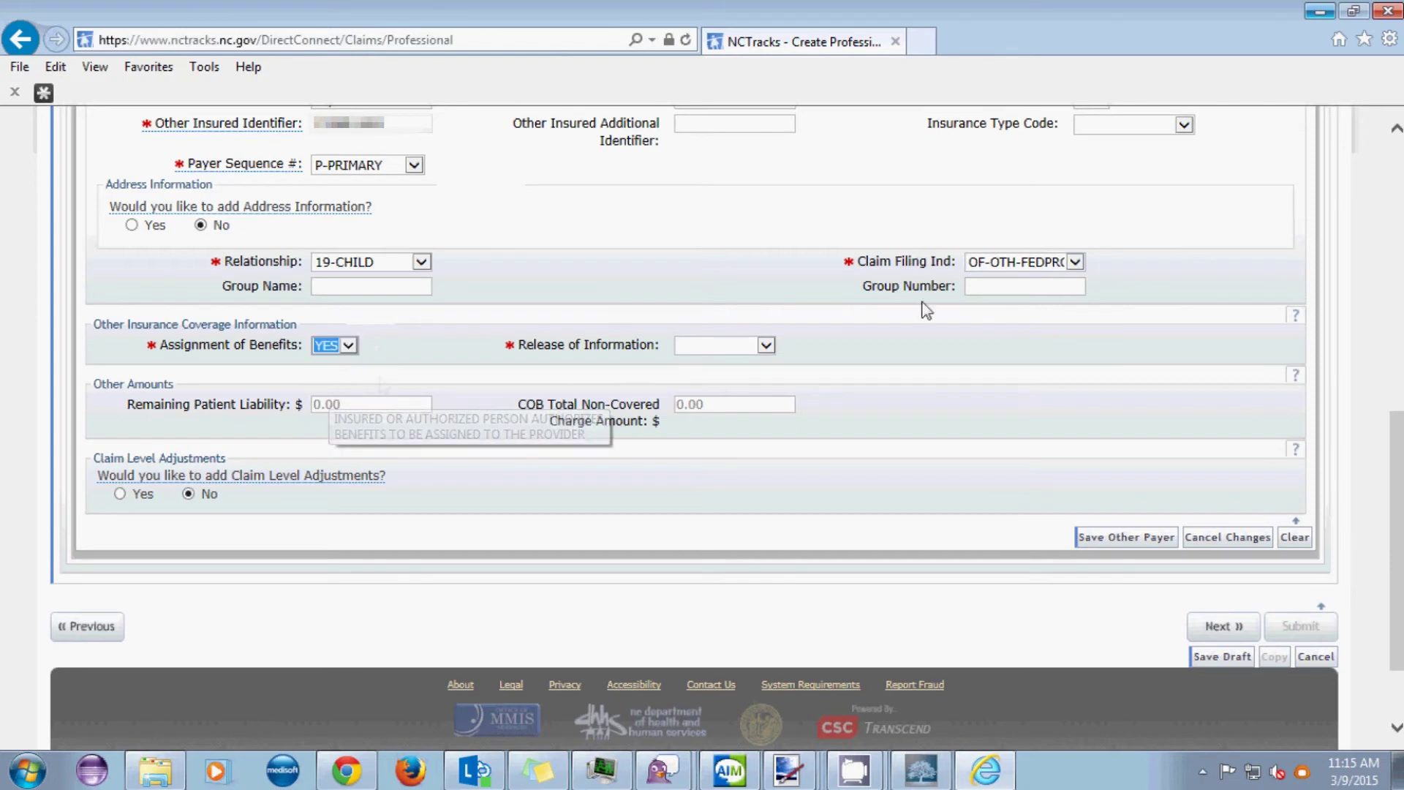
left_click(766, 348)
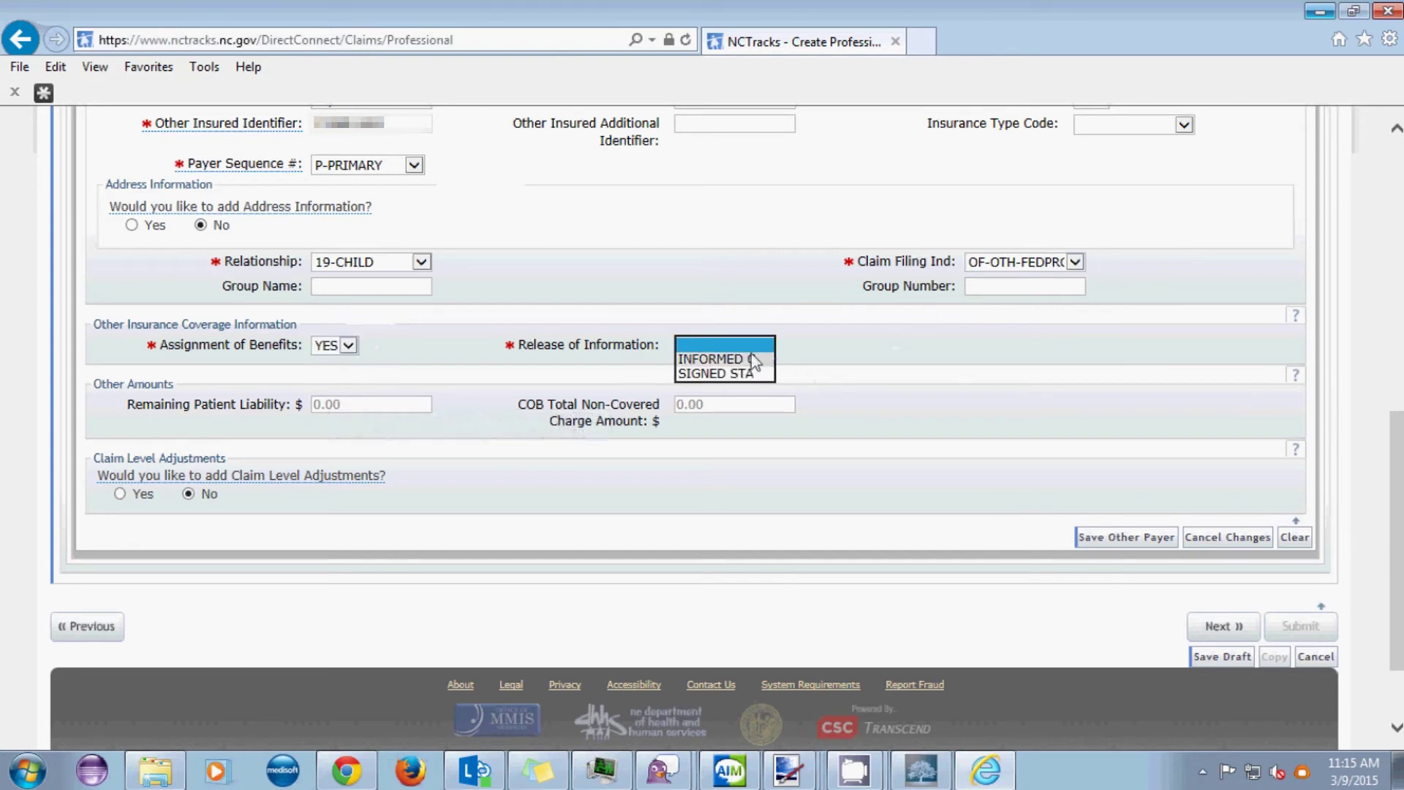
left_click(706, 375)
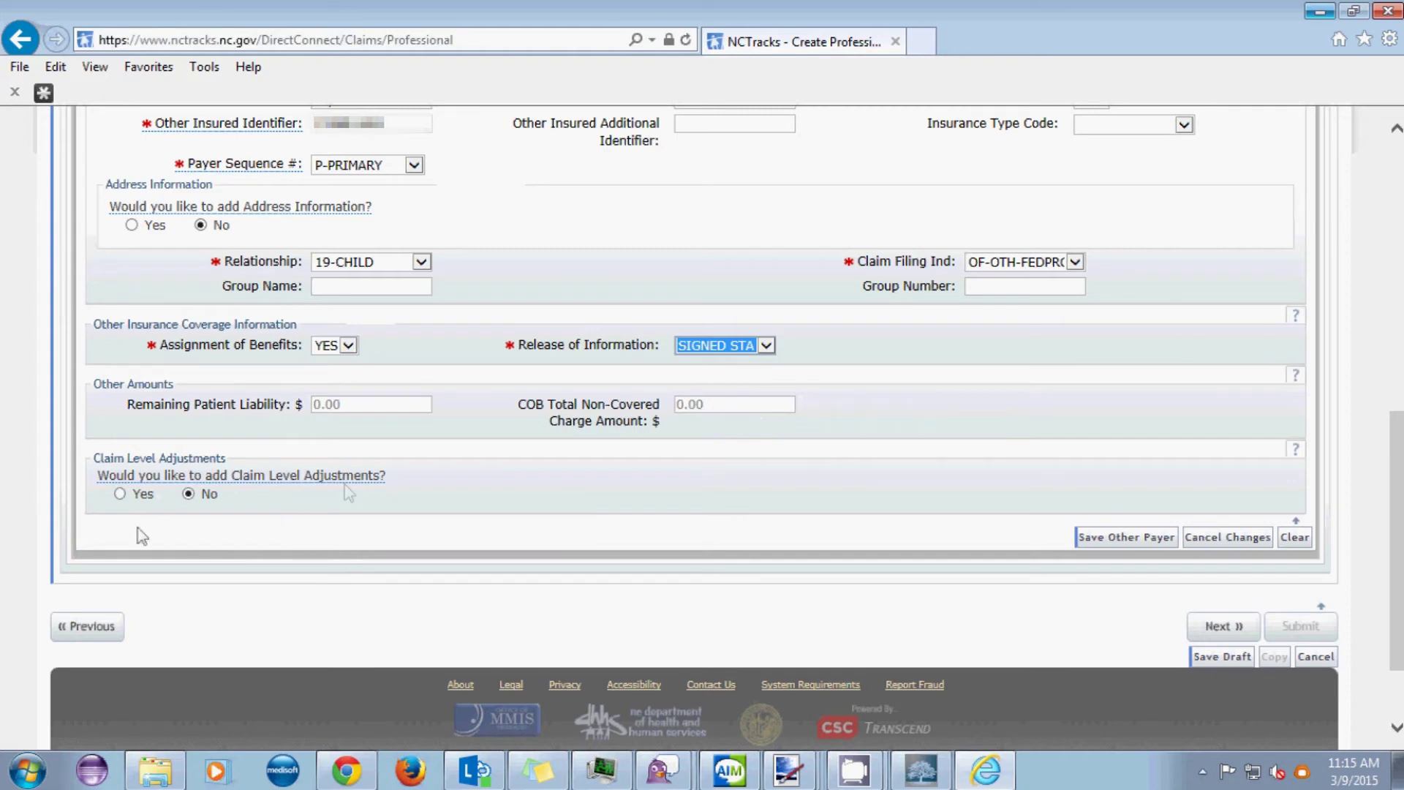
- Enable claim level adjustments for Tricare and choose adjustment group code CO-CONT OBLG
left_click(120, 495)
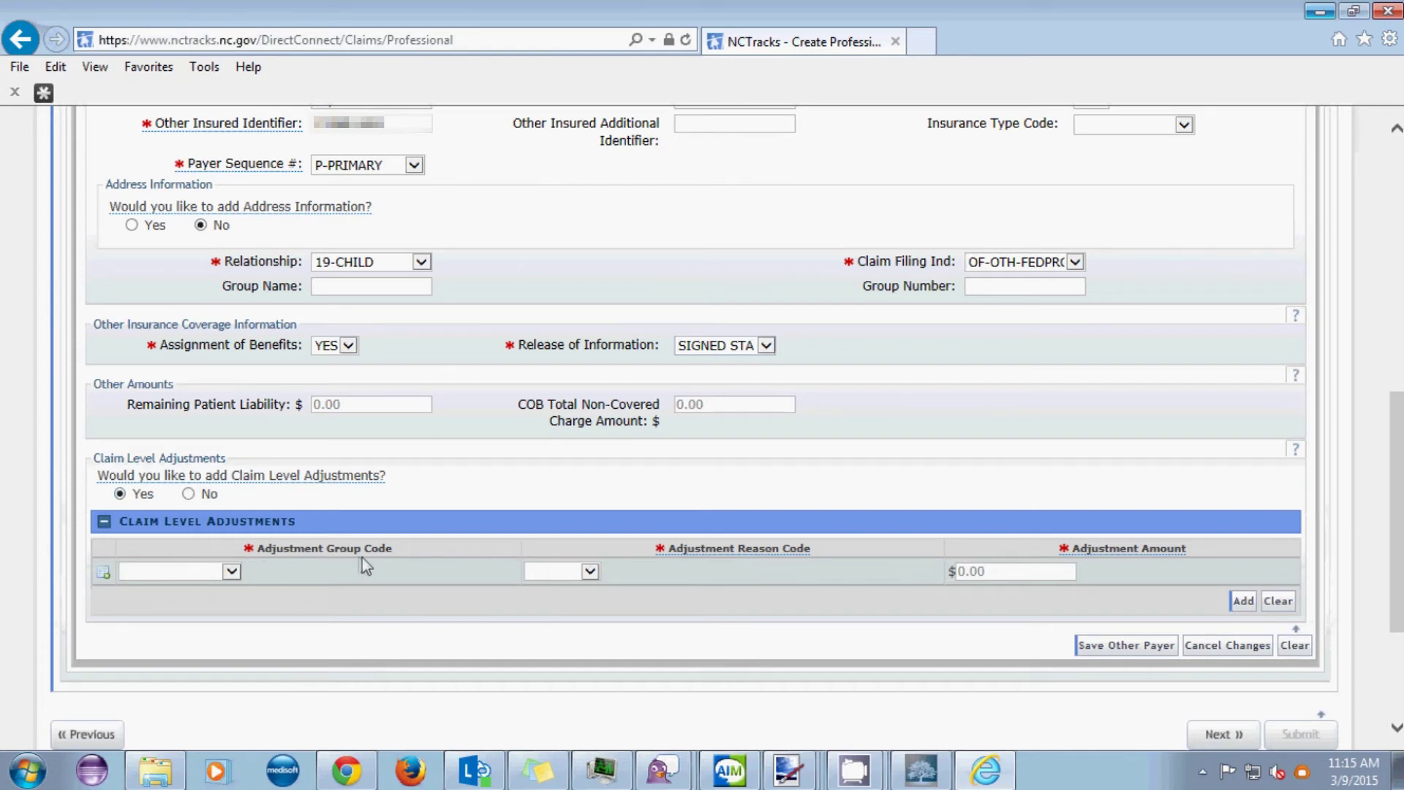
left_click(231, 571)
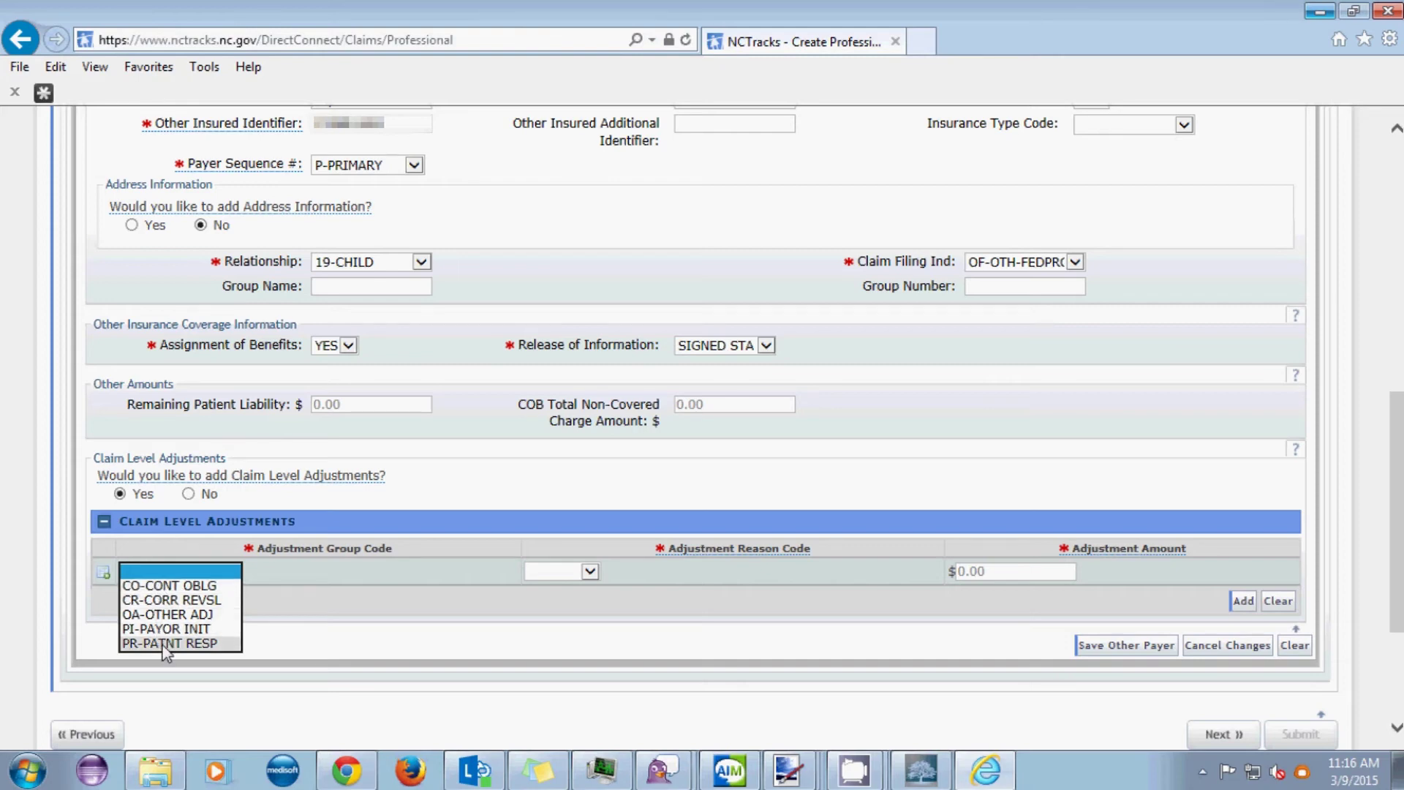
left_click(168, 587)
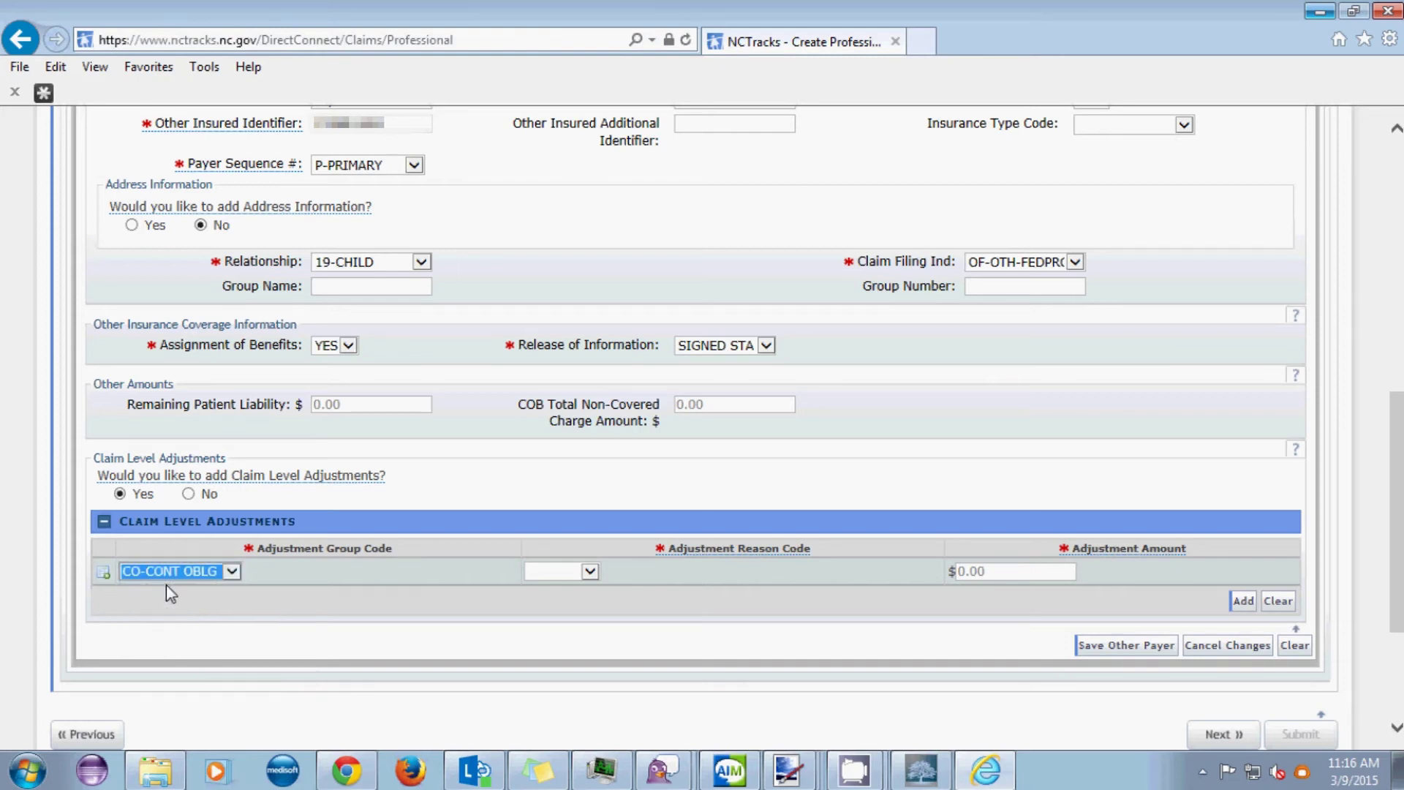
left_click(590, 571)
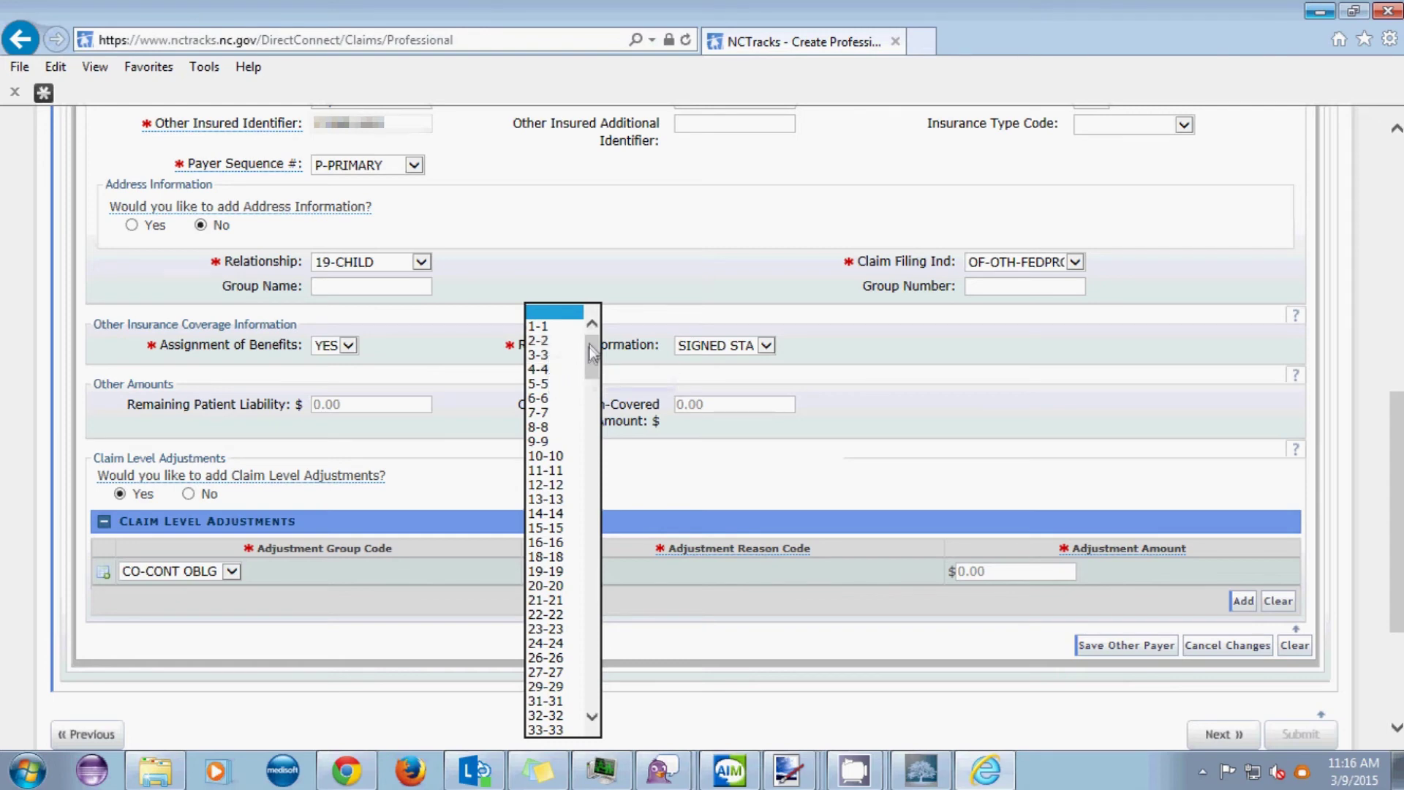
- Add the CO-CONT OBLG adjustment row with reason code 3-3 and amount 100.00
left_click_drag(589, 344, 589, 375)
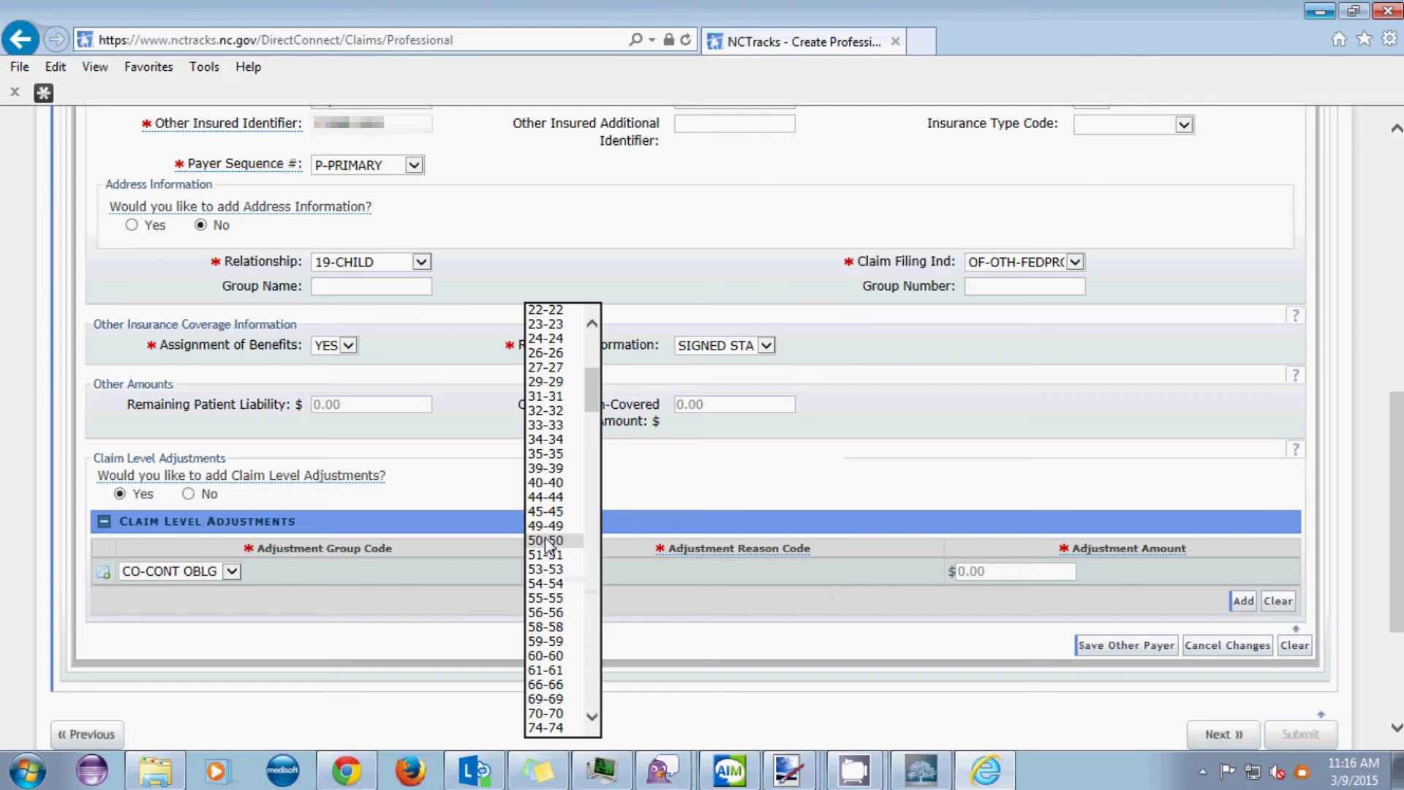
left_click_drag(593, 398, 591, 340)
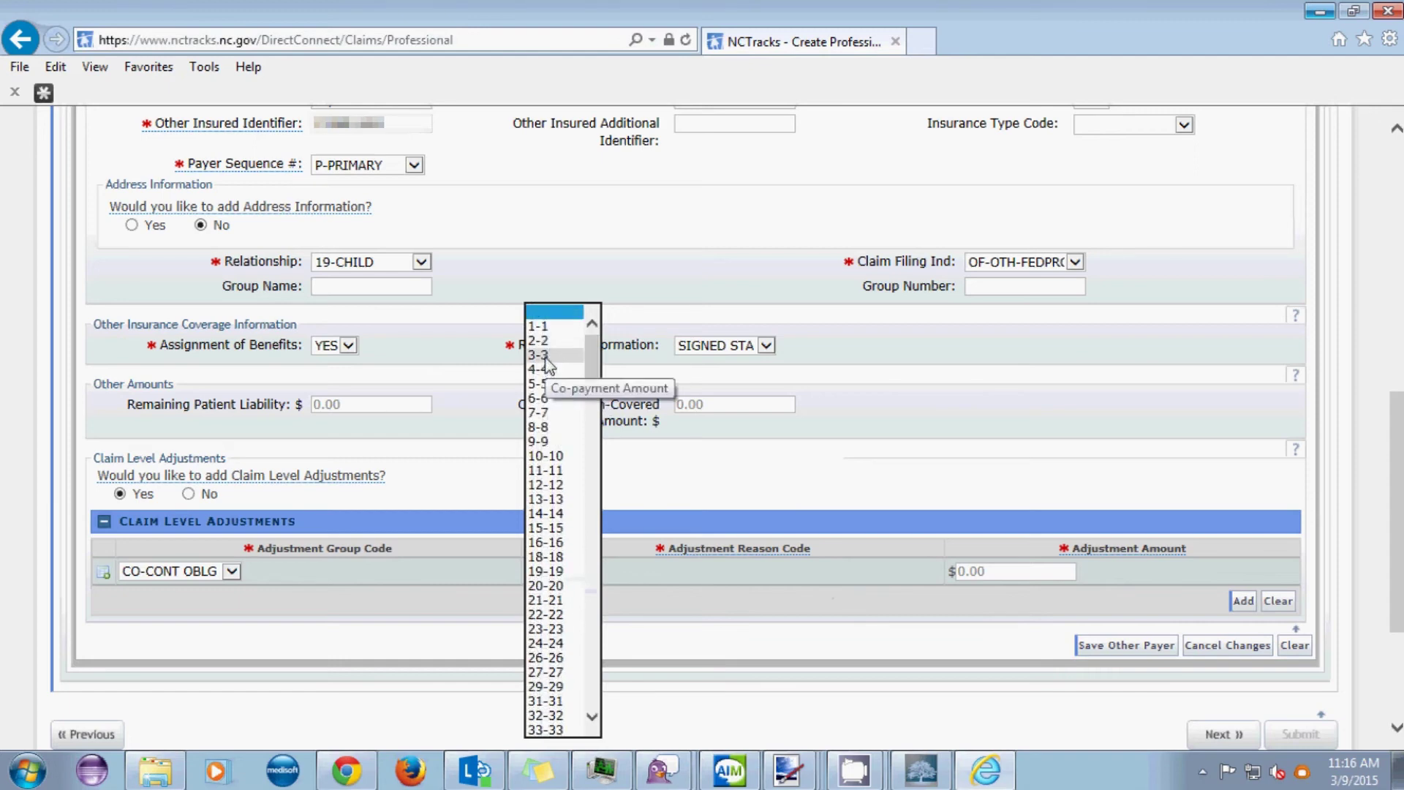
left_click(546, 358)
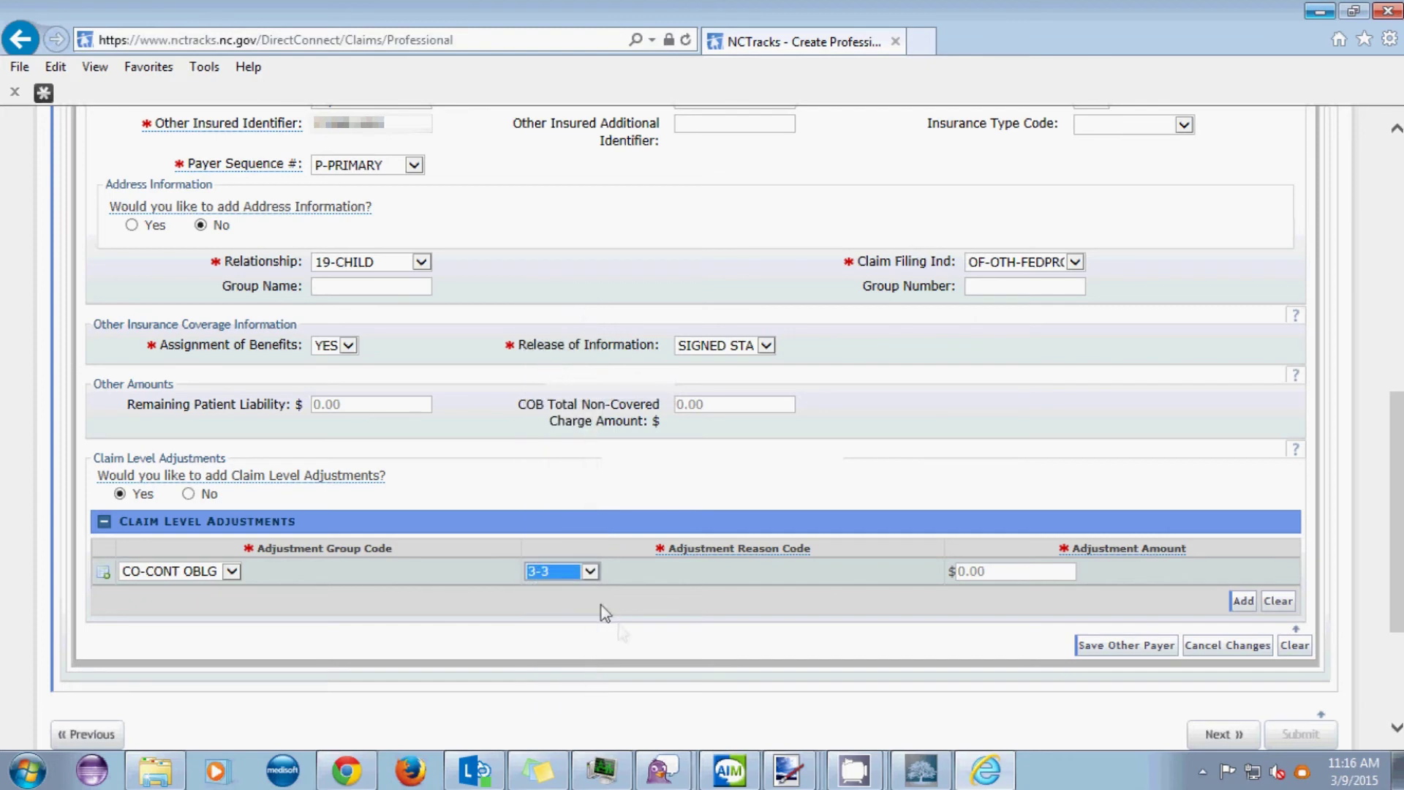
left_click(987, 569)
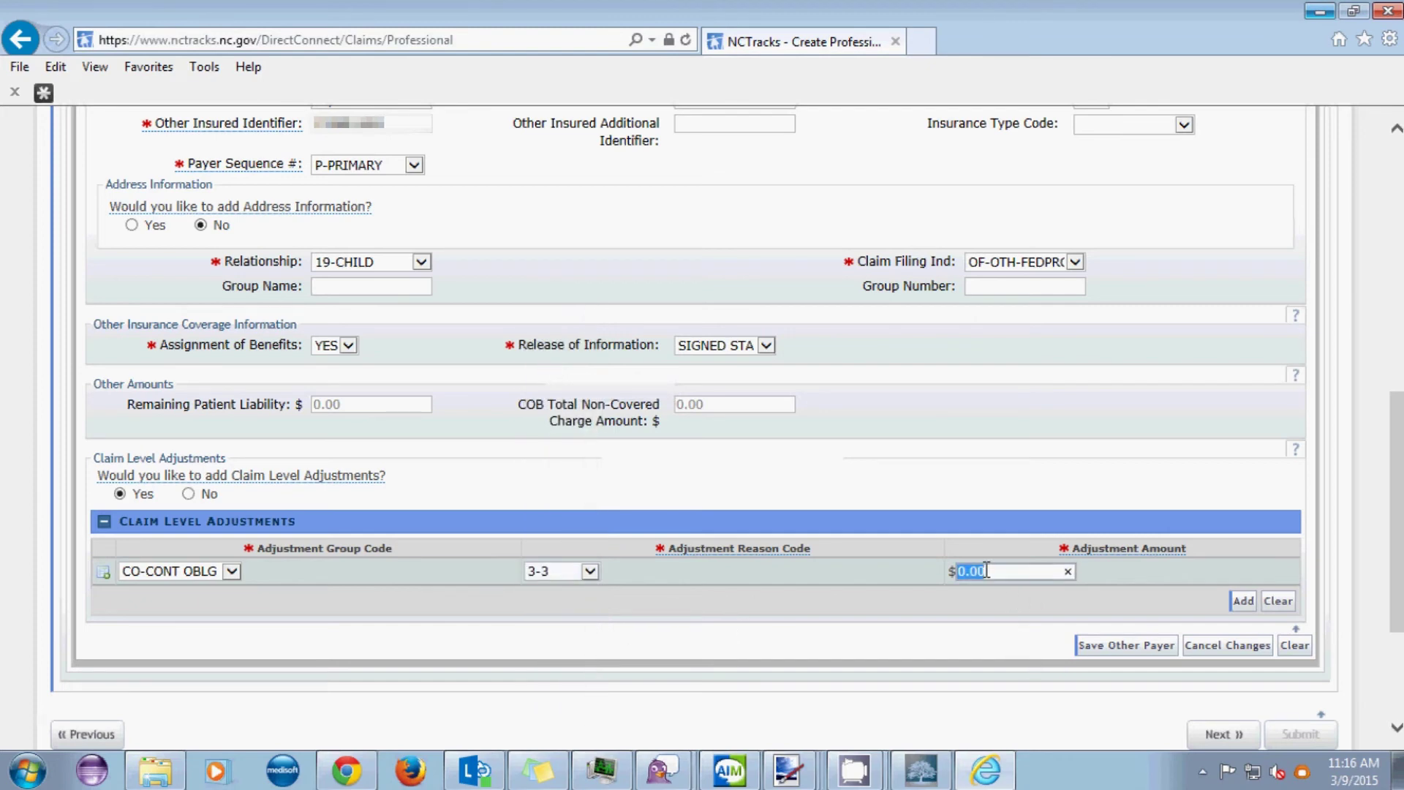
type("100.0")
left_click(1241, 601)
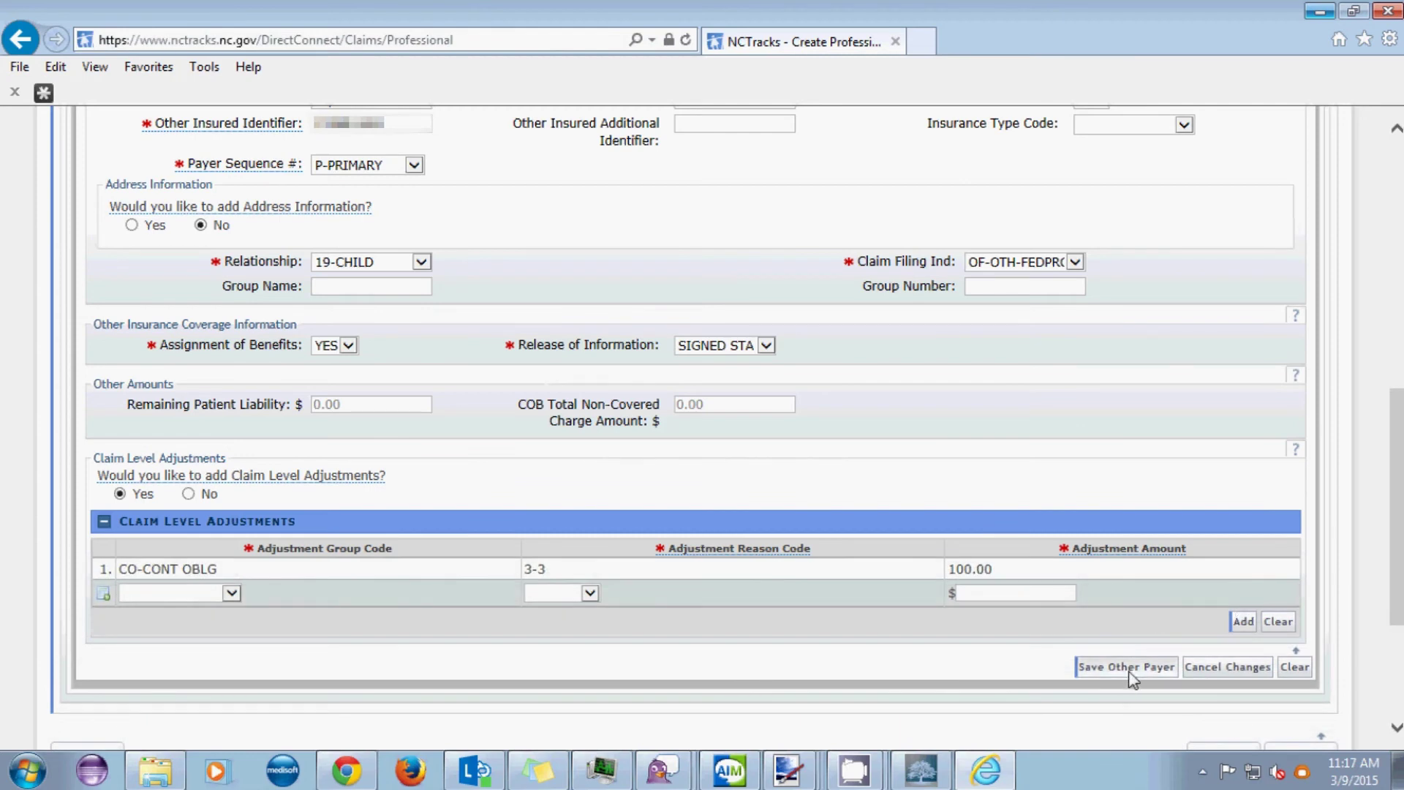
- Save the Tricare other-payer details and move on to the Service(s) tab
left_click(1130, 669)
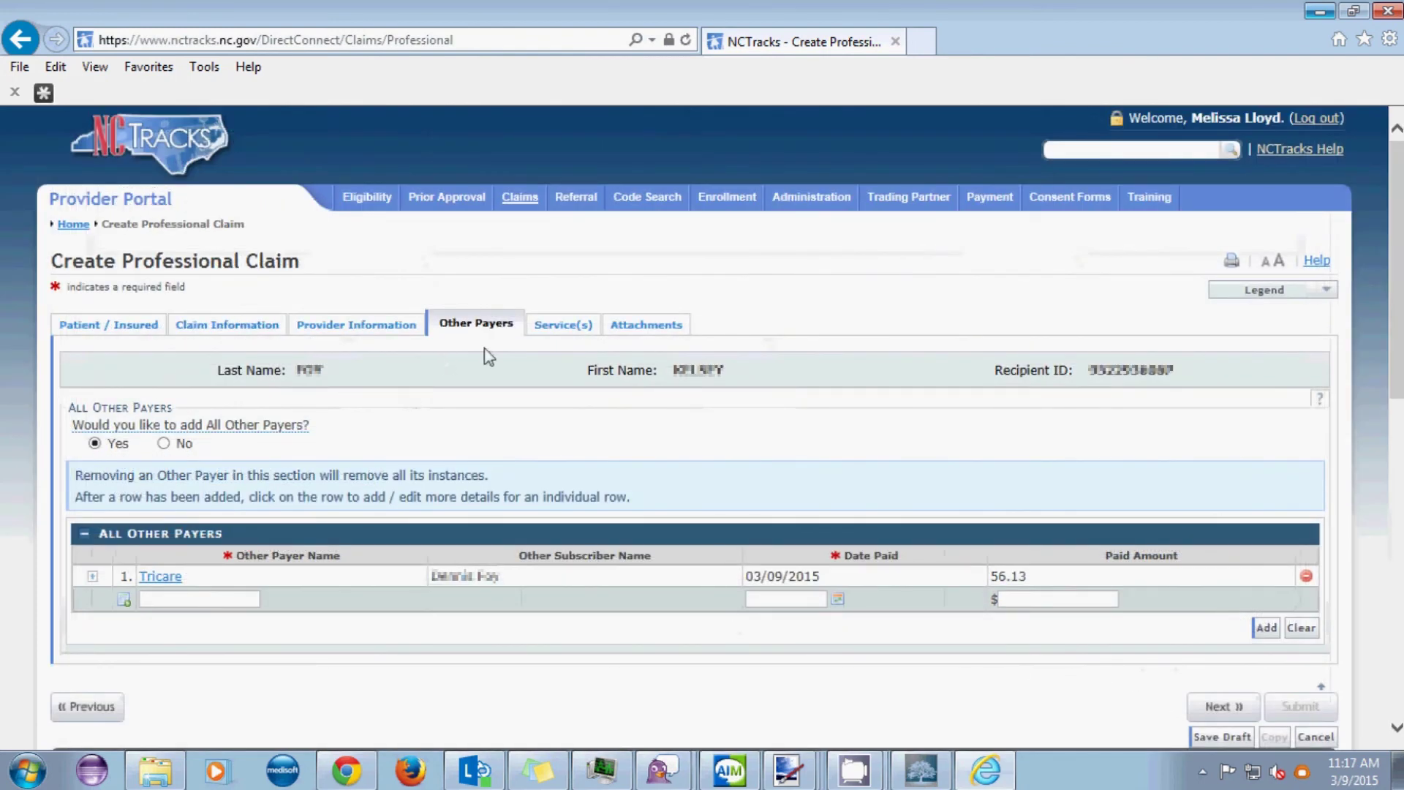
left_click(550, 334)
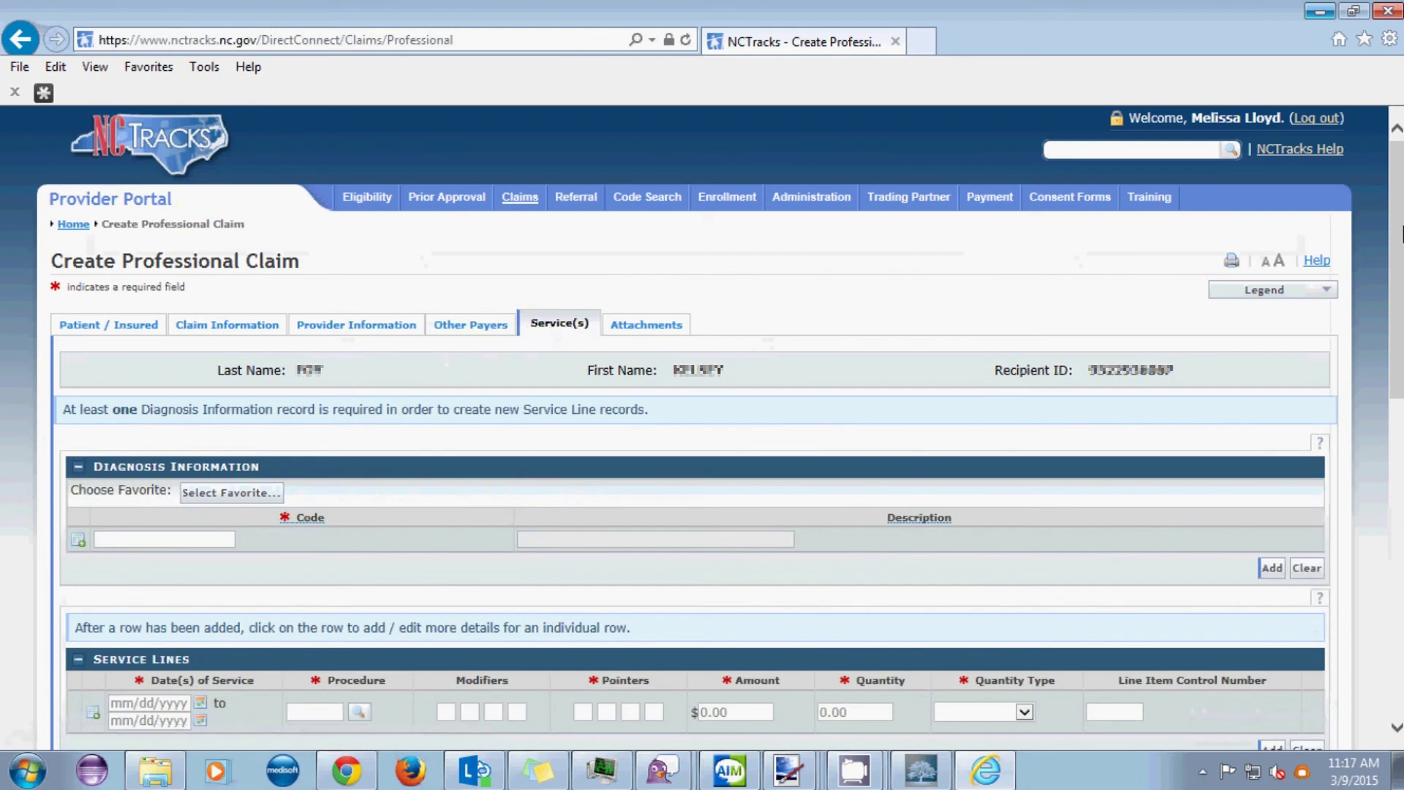
scroll(841, 377, "down", 3)
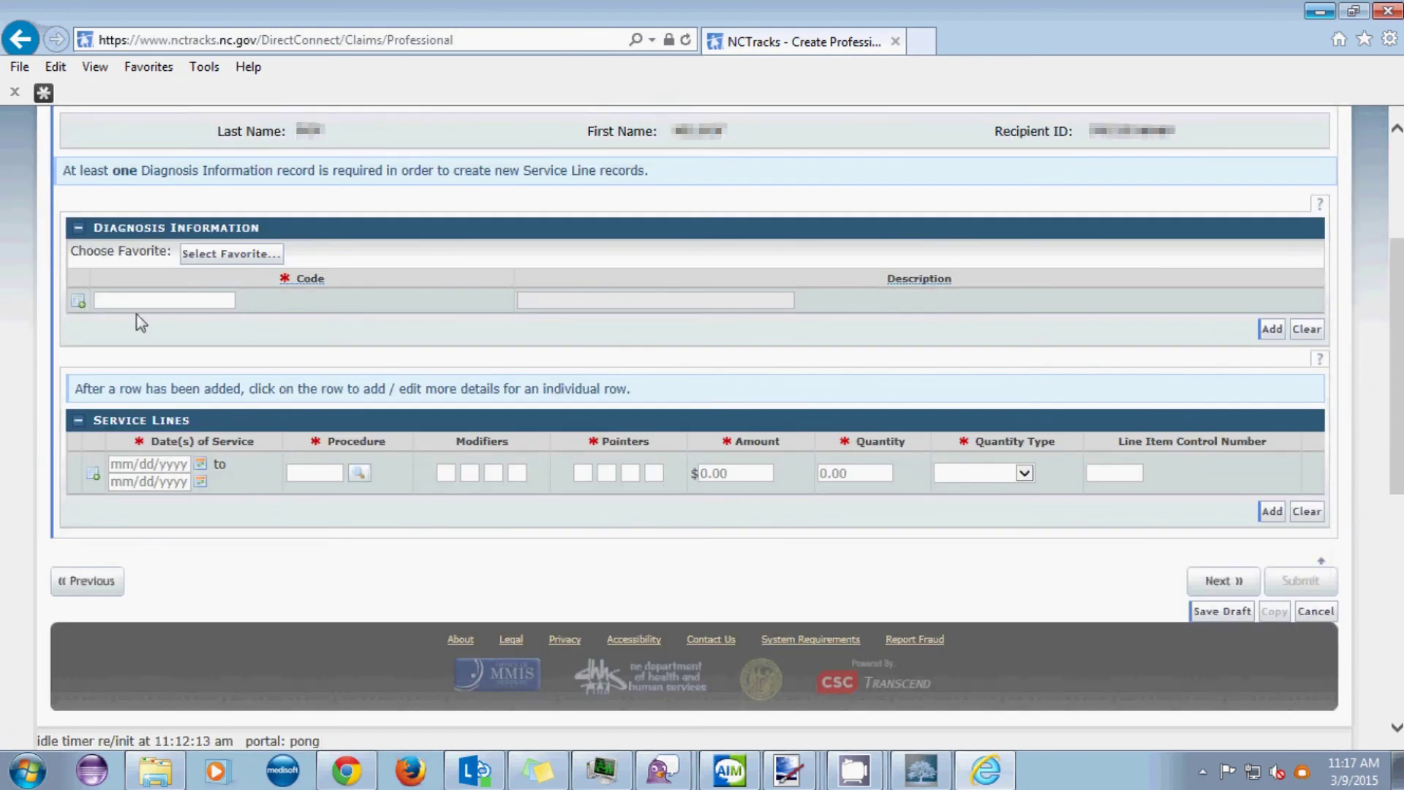
- Add diagnosis codes 31532 and v573 to the claim
left_click(175, 303)
type("31532")
key("Return")
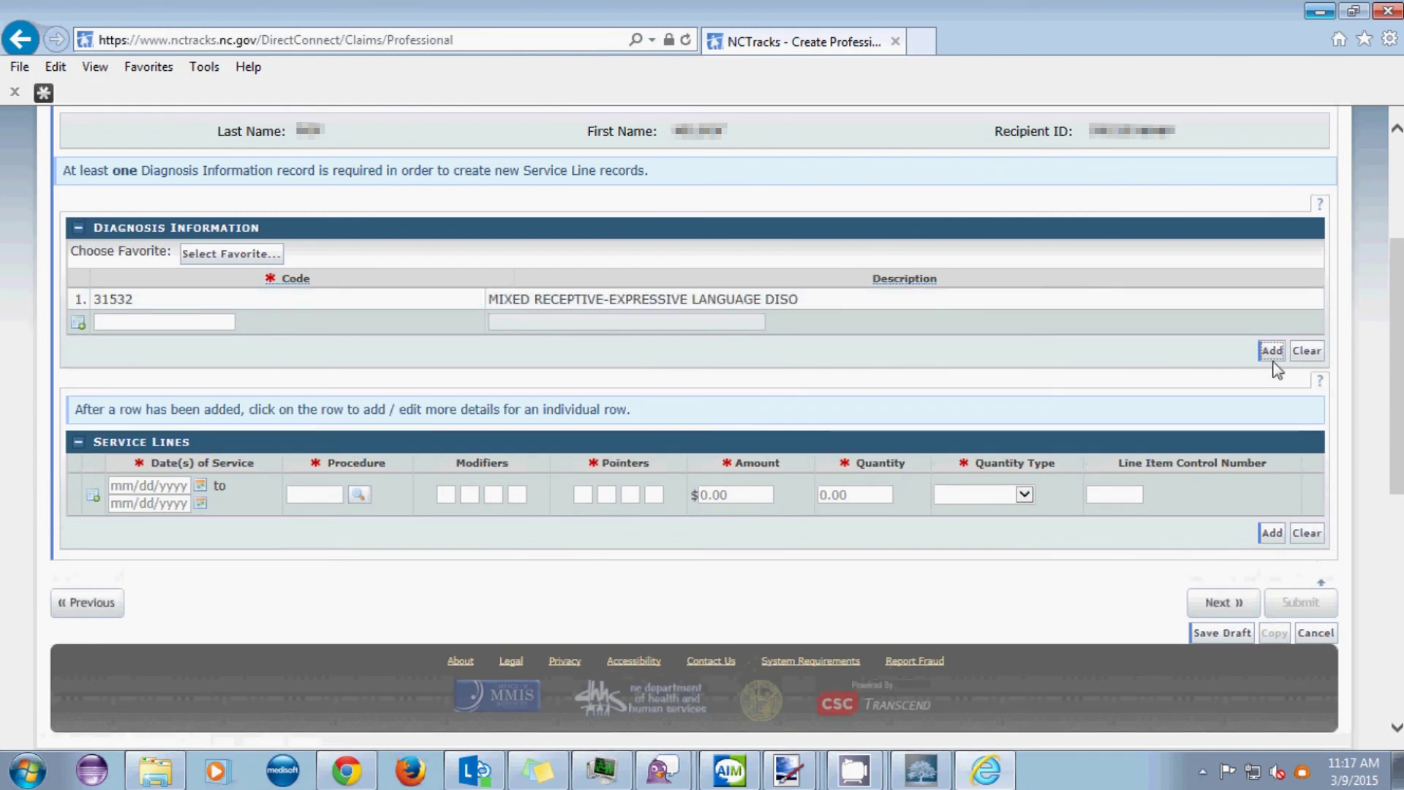
left_click(165, 321)
type("v54")
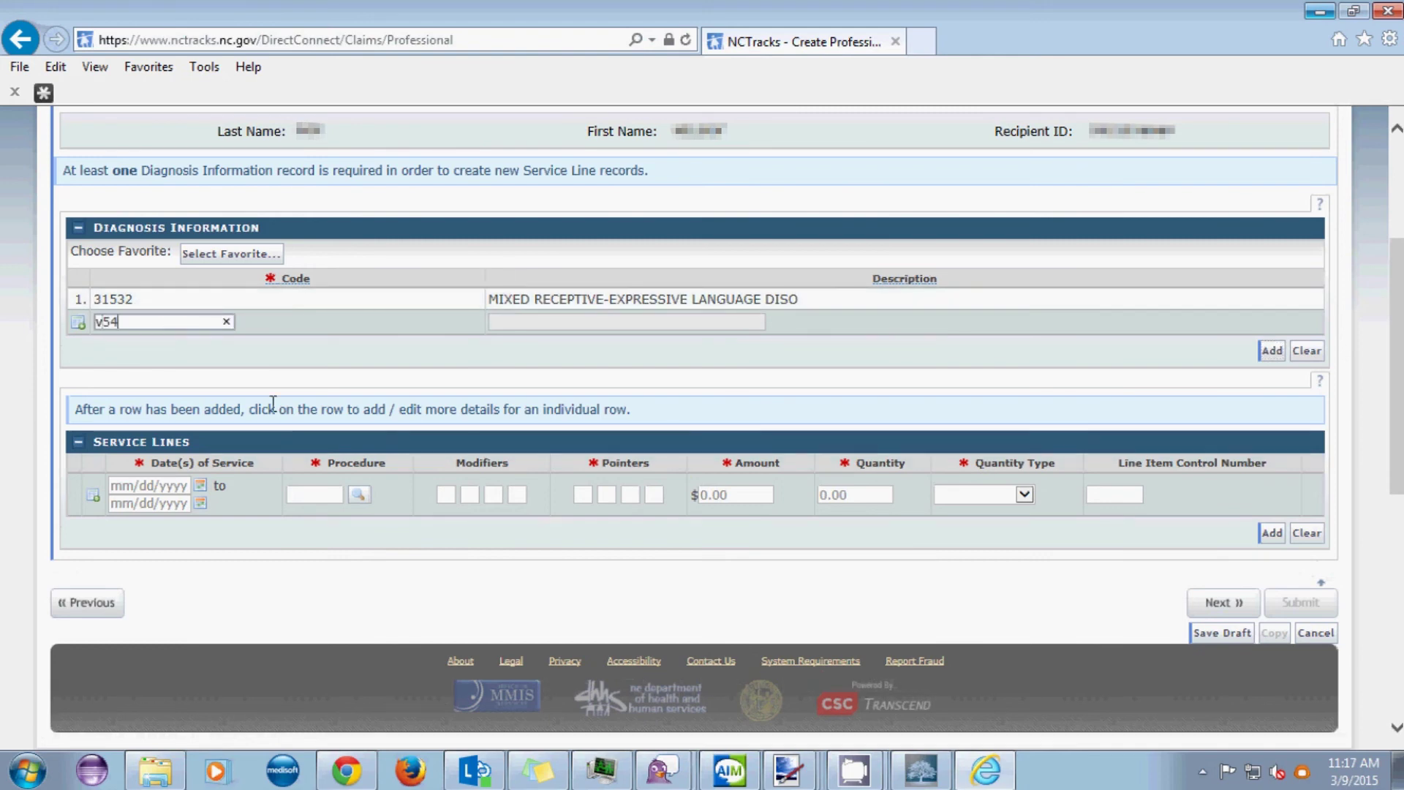
key("BackSpace")
type("73")
key("Return")
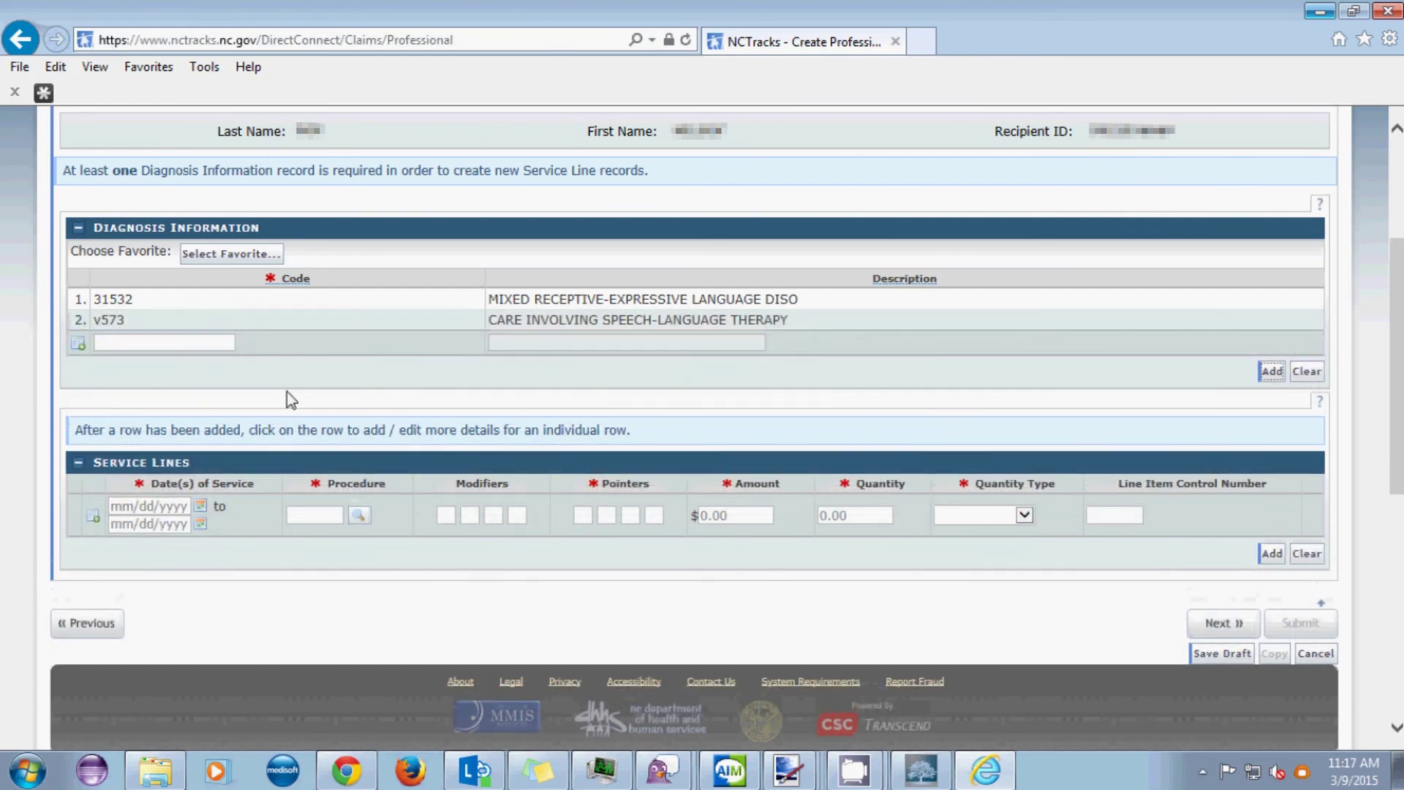
left_click_drag(1399, 279, 1398, 328)
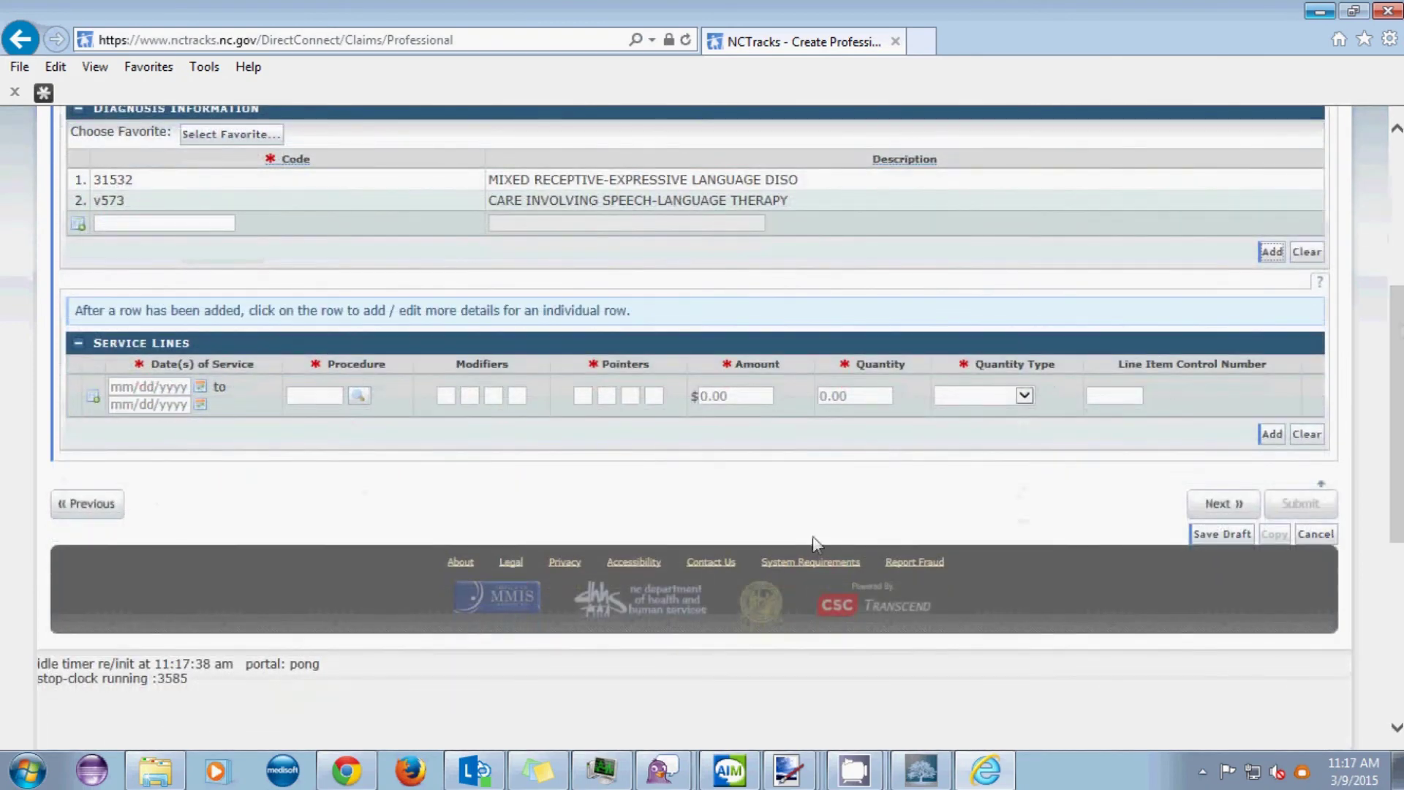
- Enter service dates 03/02/2015 to 03/02/2015, procedure 92507 and diagnosis pointers 1 and 2
left_click(116, 386)
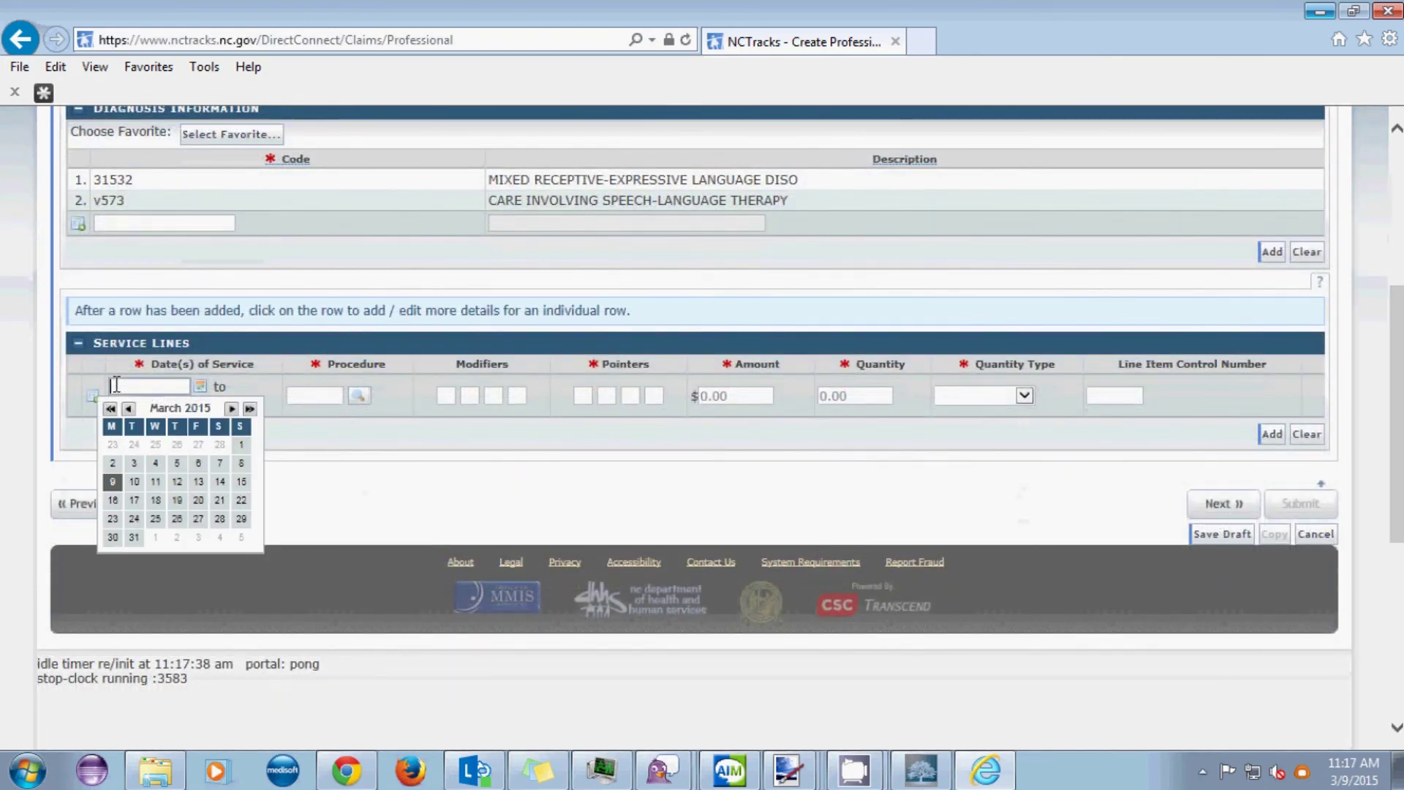
type("03/02/2015")
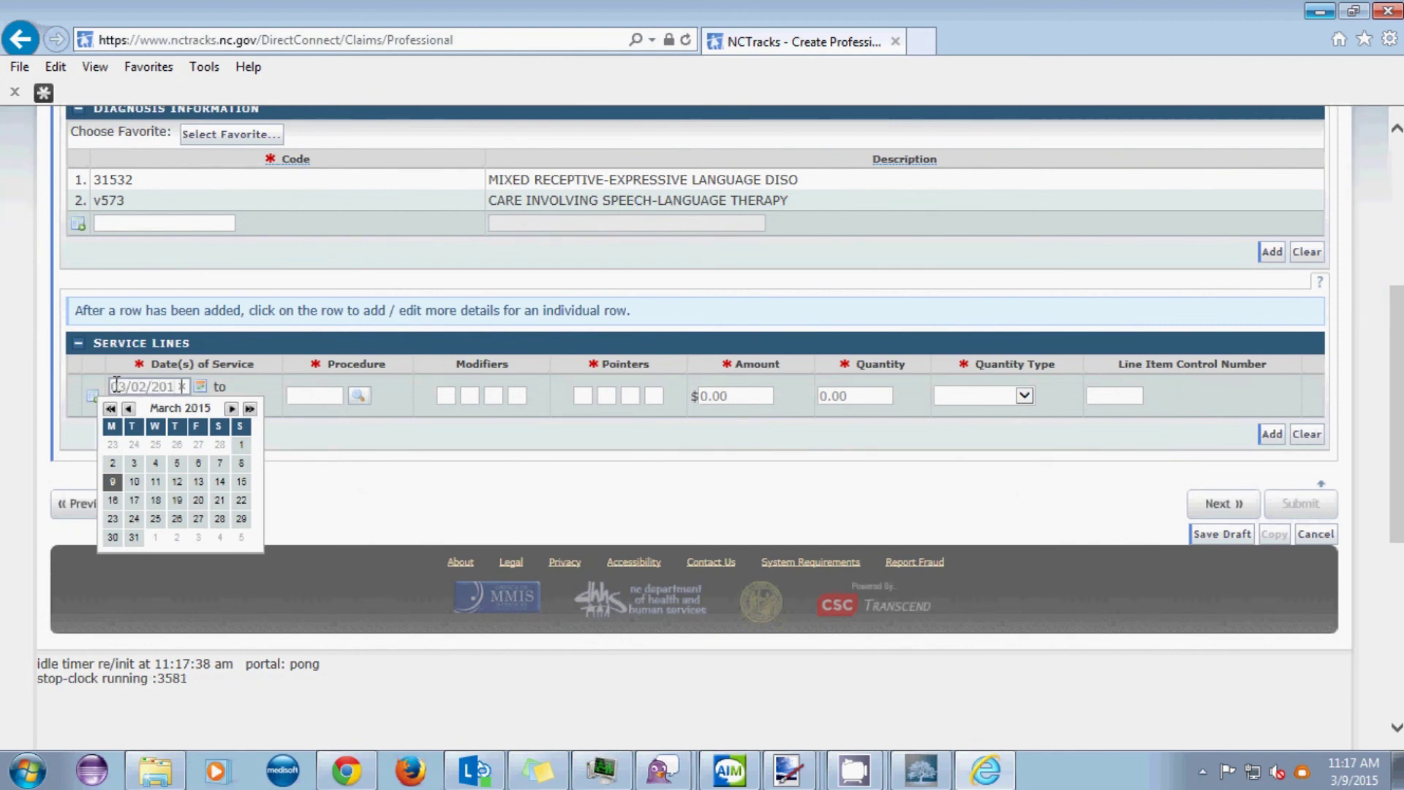
key("Tab")
type("03/02/2015")
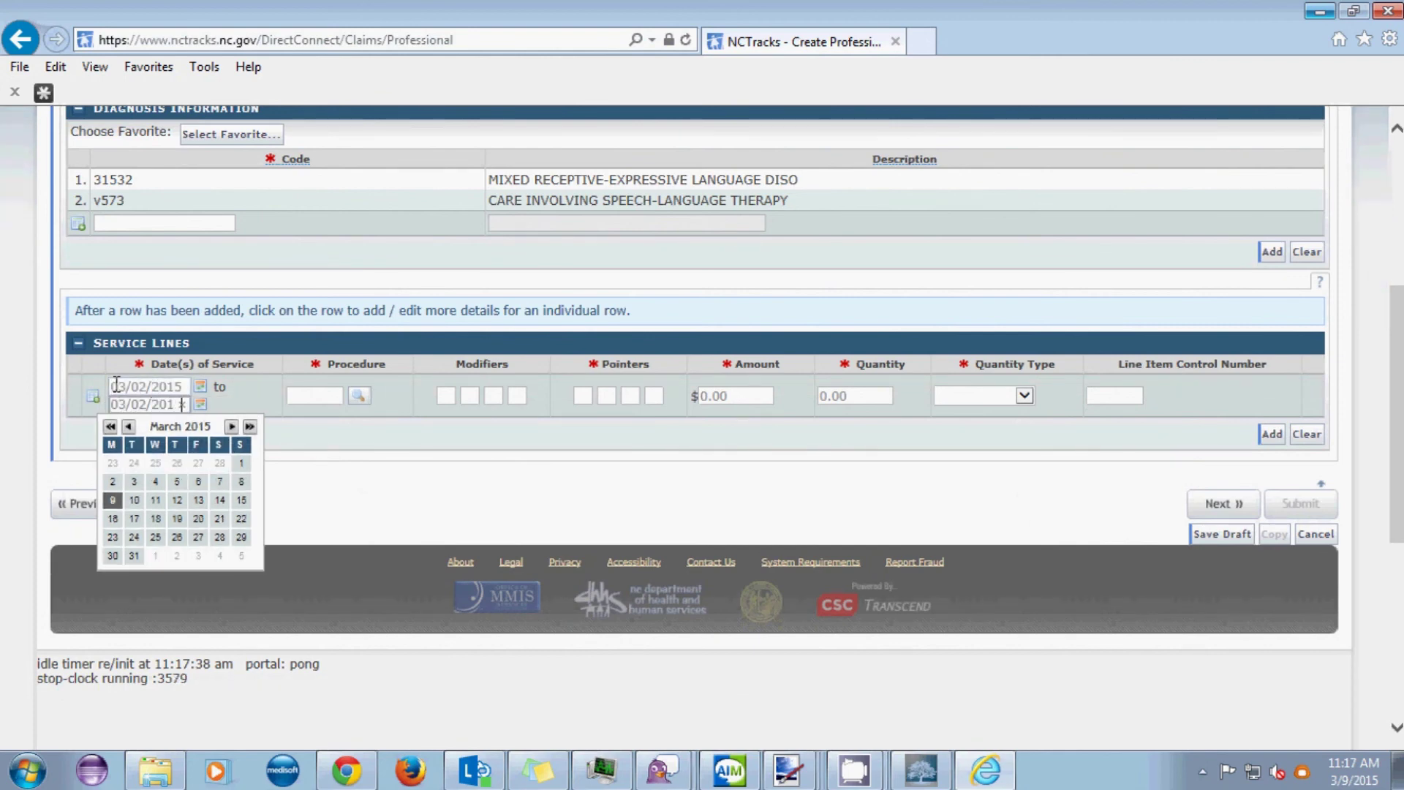
key("Tab")
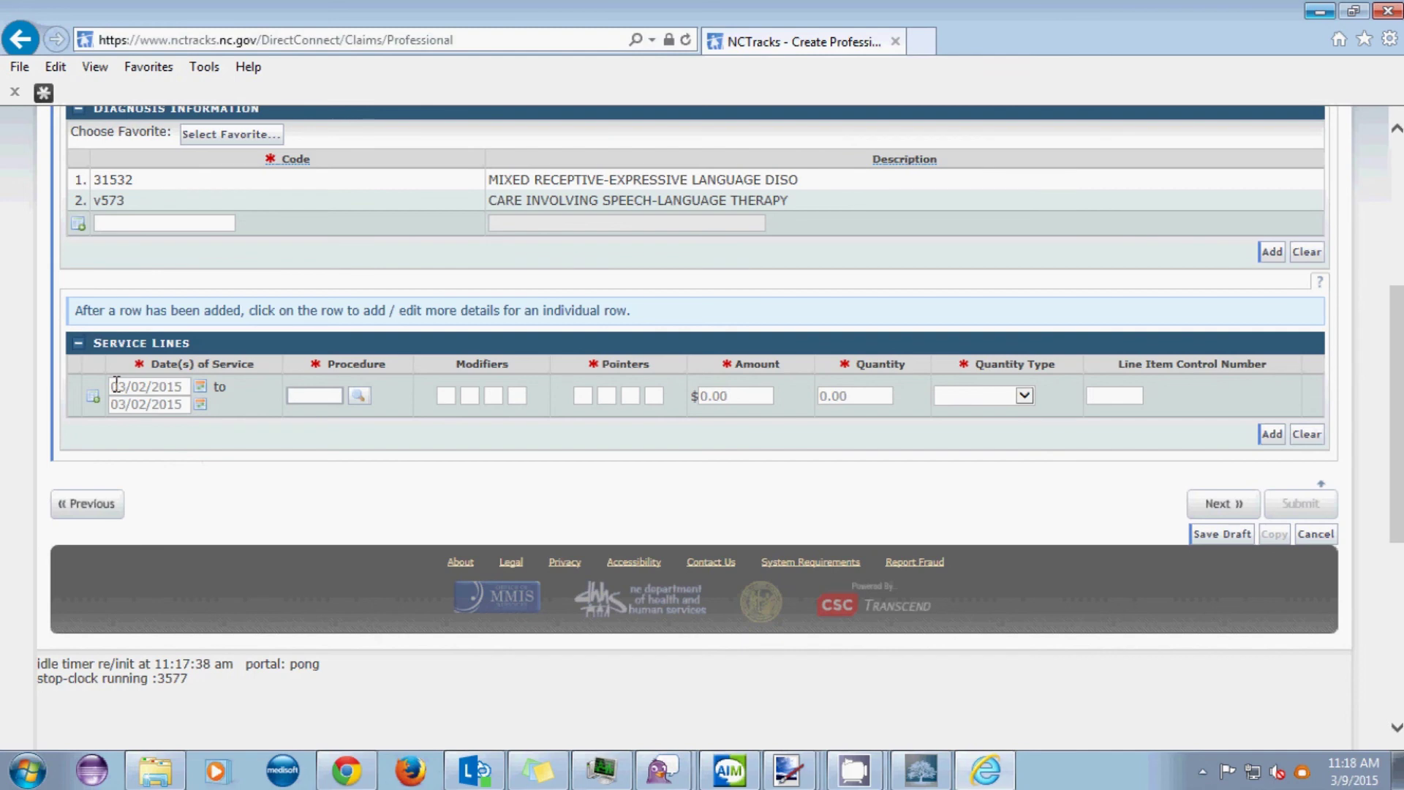
type("92507")
key("Tab")
key("Tab")
key("Tab")
key("Tab")
key("Tab")
key("Tab")
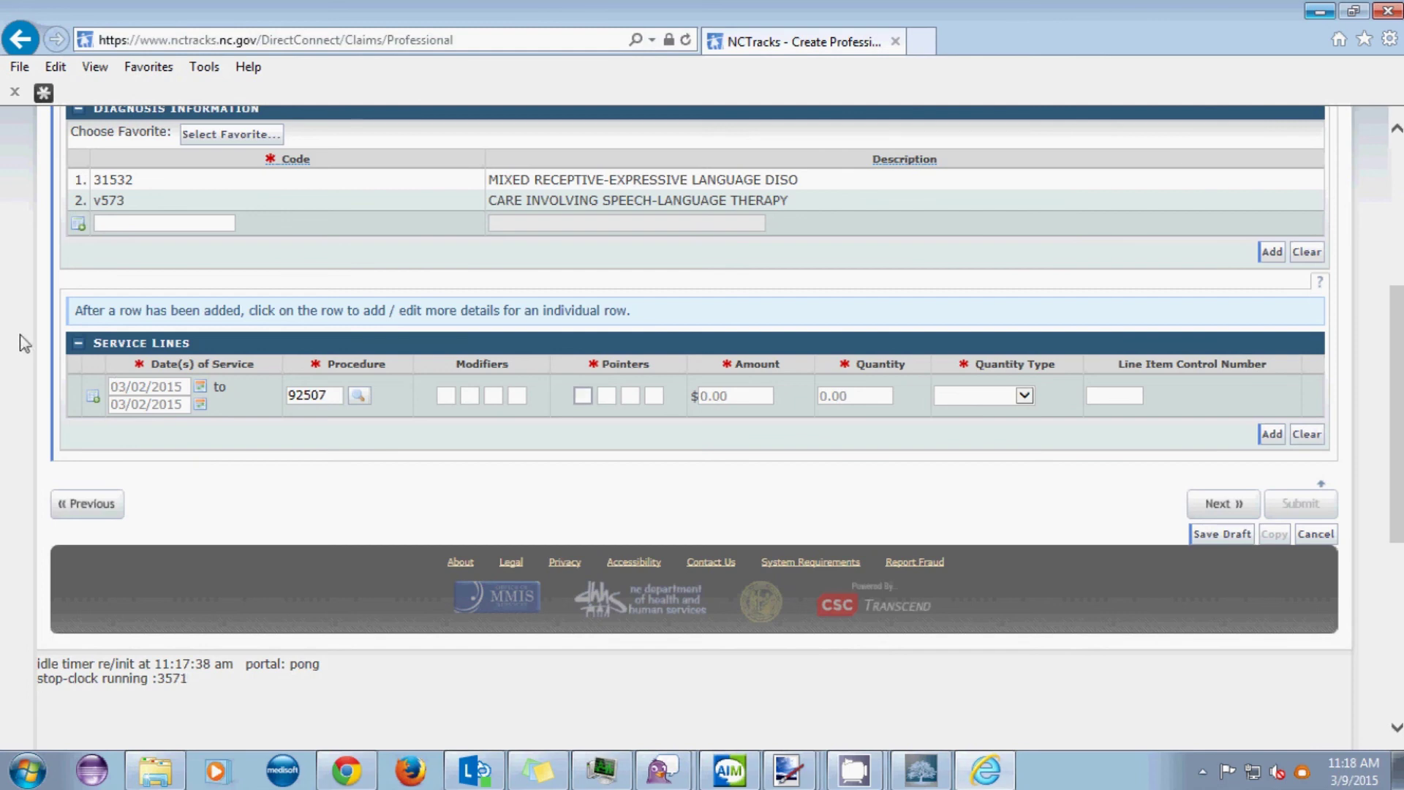
type("1")
key("Tab")
type("2")
- Enter amount 100.00 and quantity 1 UN-UNITS, then add the service line
key("Tab")
key("Tab")
key("Tab")
type("100.00")
key("Tab")
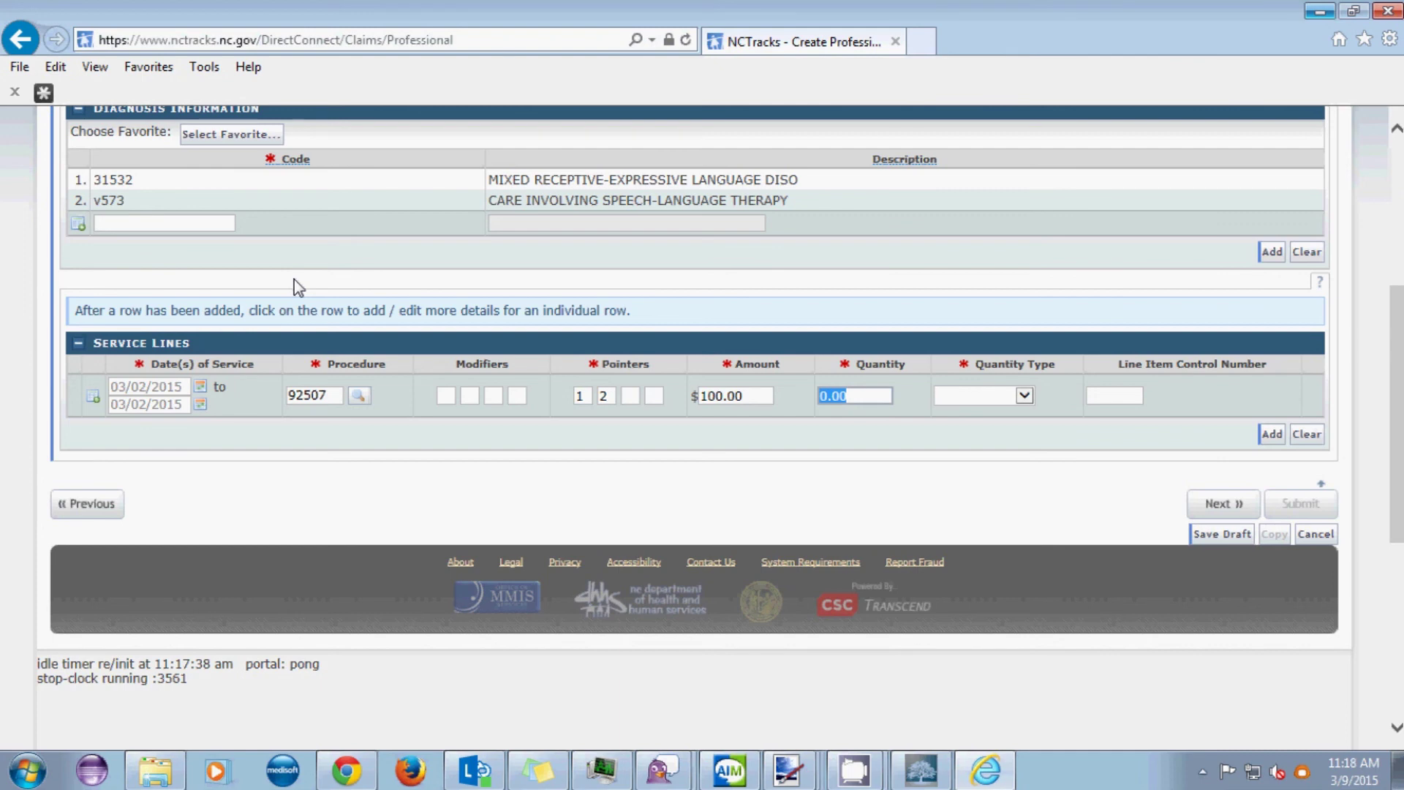
type("1")
key("Tab")
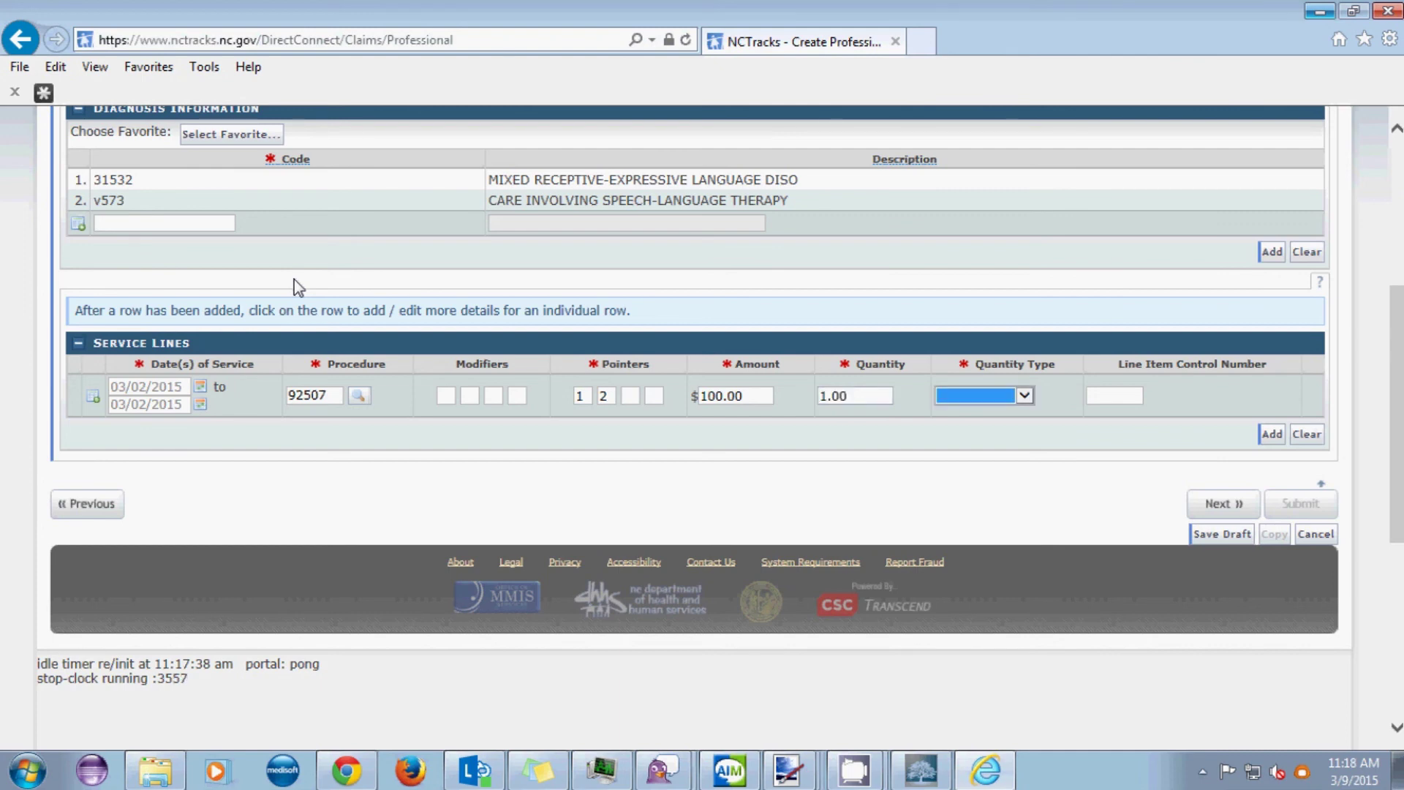
key("m")
key("u")
key("Tab")
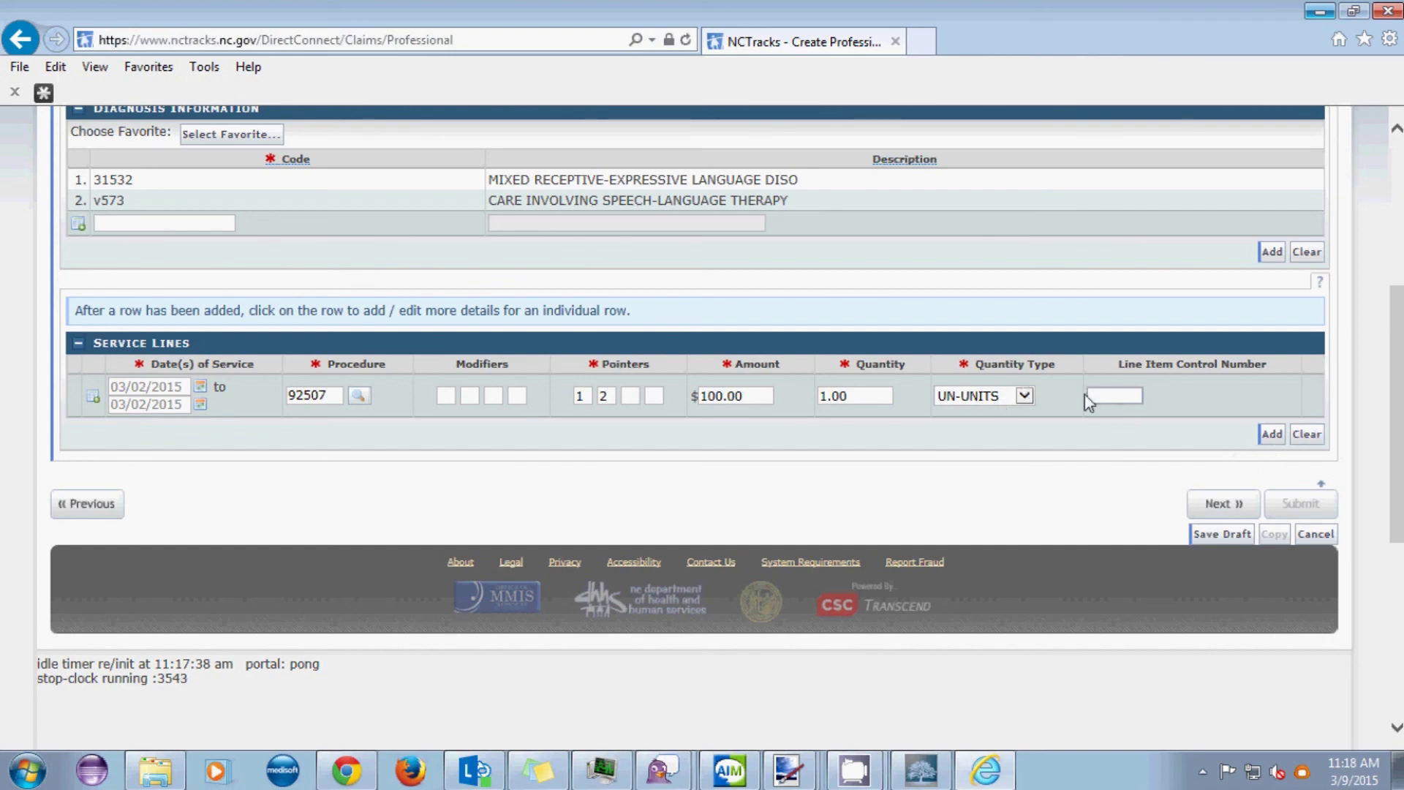
left_click(1271, 434)
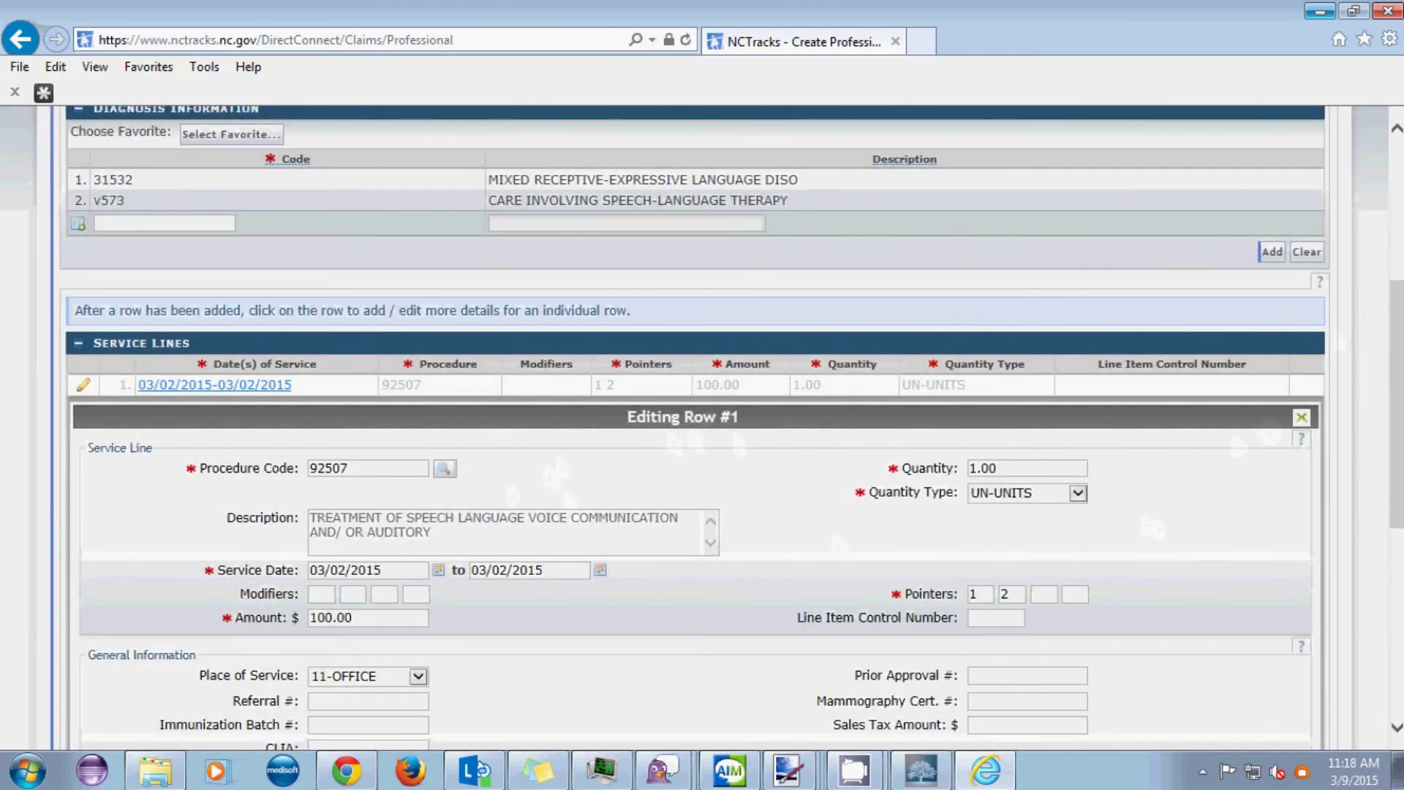
- Review the Editing Row #1 panel and save the 92507 service line
scroll(36, 393, "down", 1)
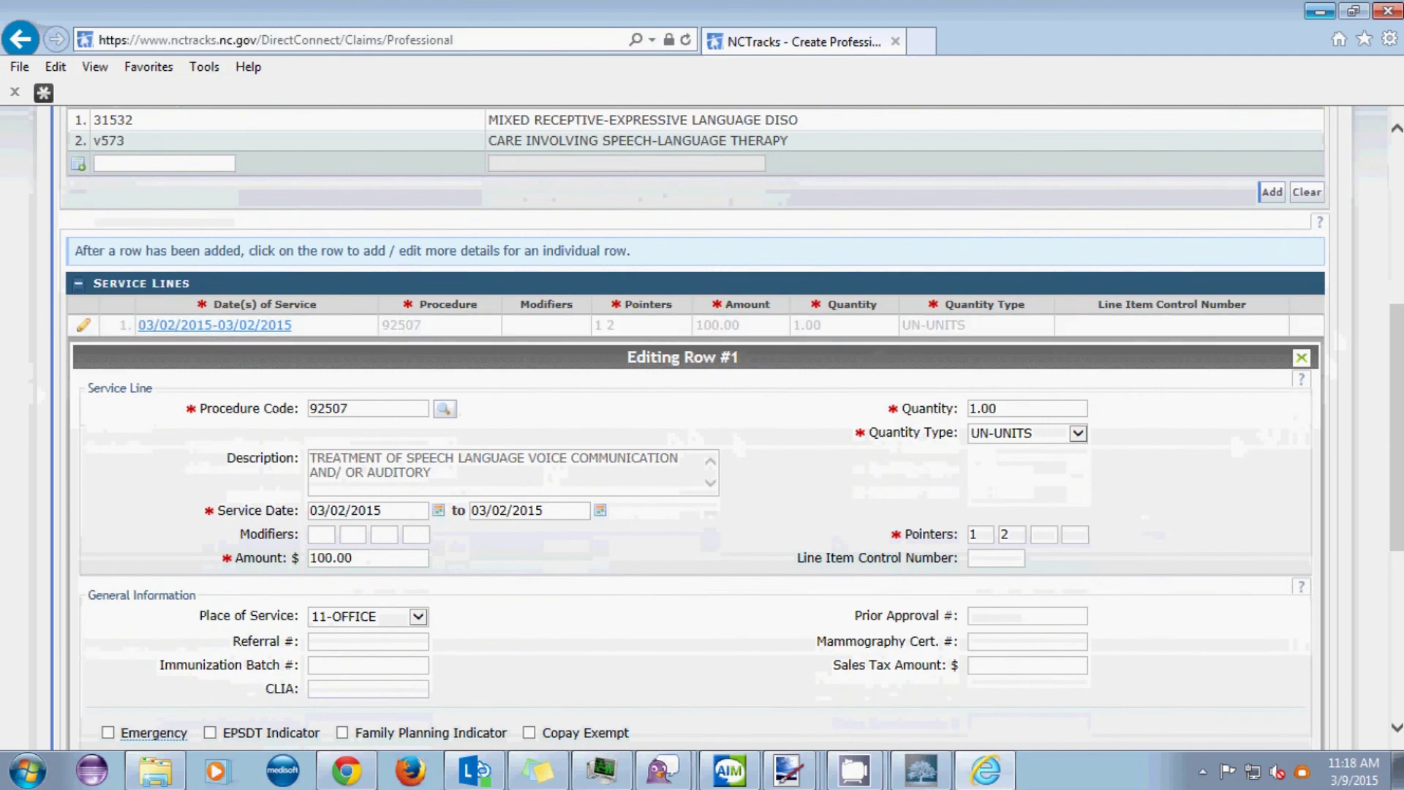
scroll(196, 354, "down", 2)
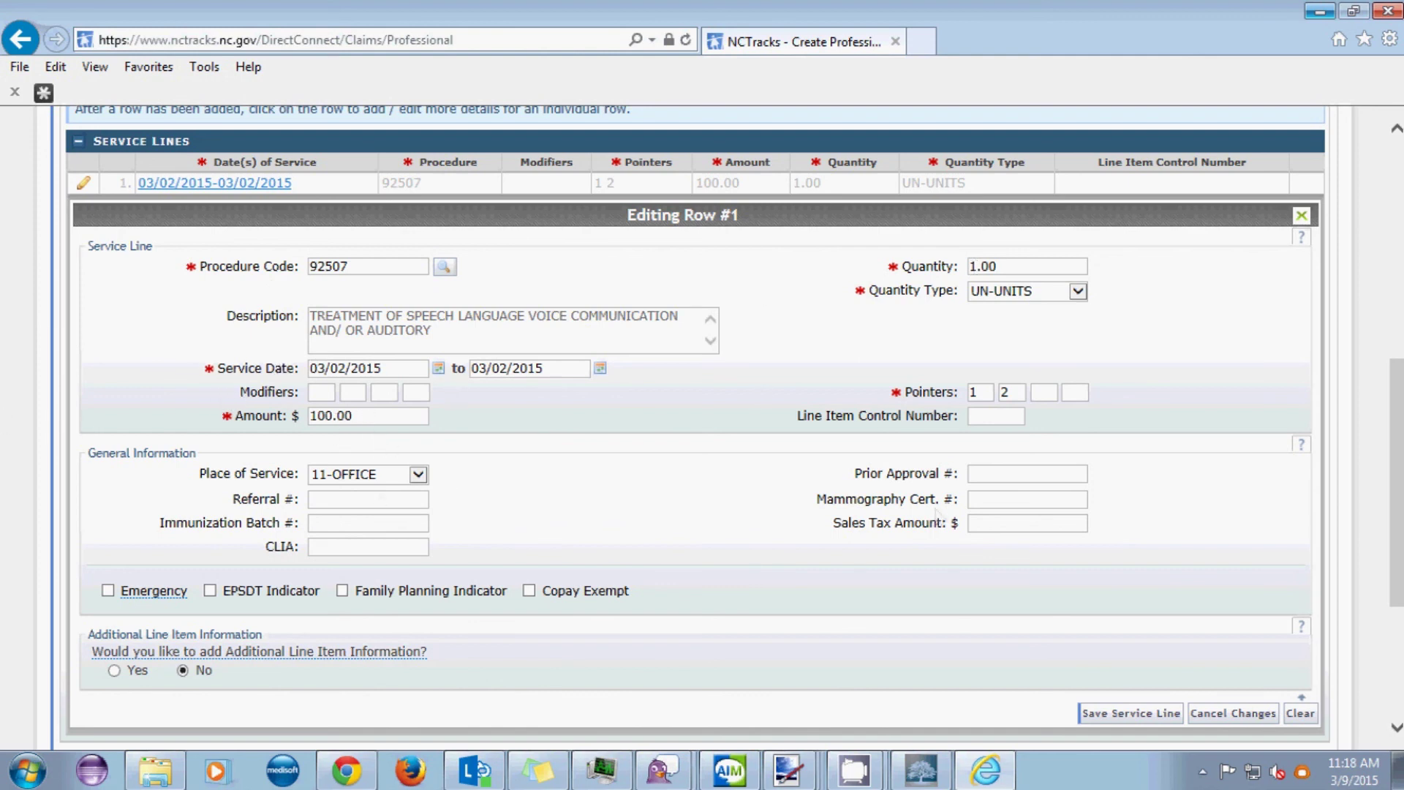
left_click_drag(1400, 495, 1401, 501)
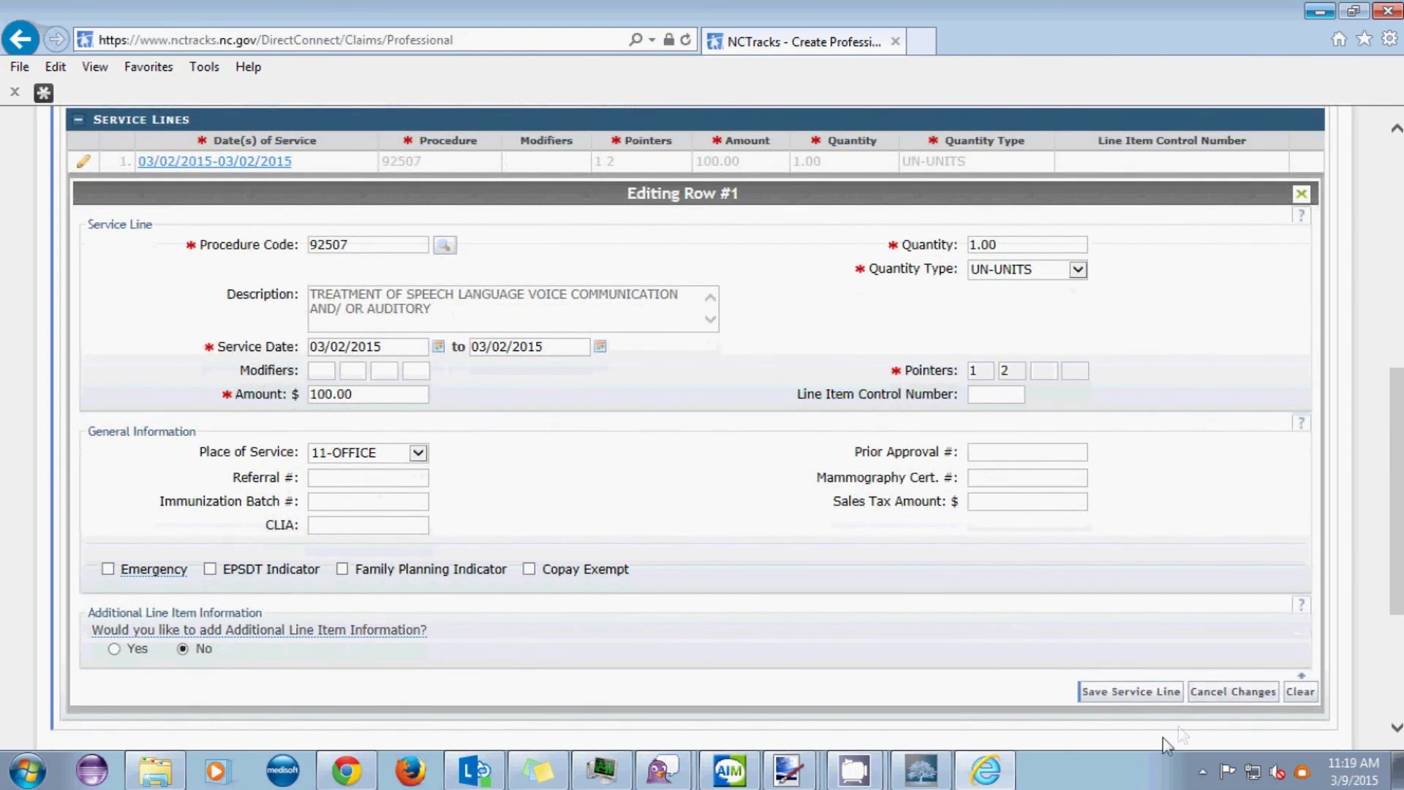
left_click(1115, 691)
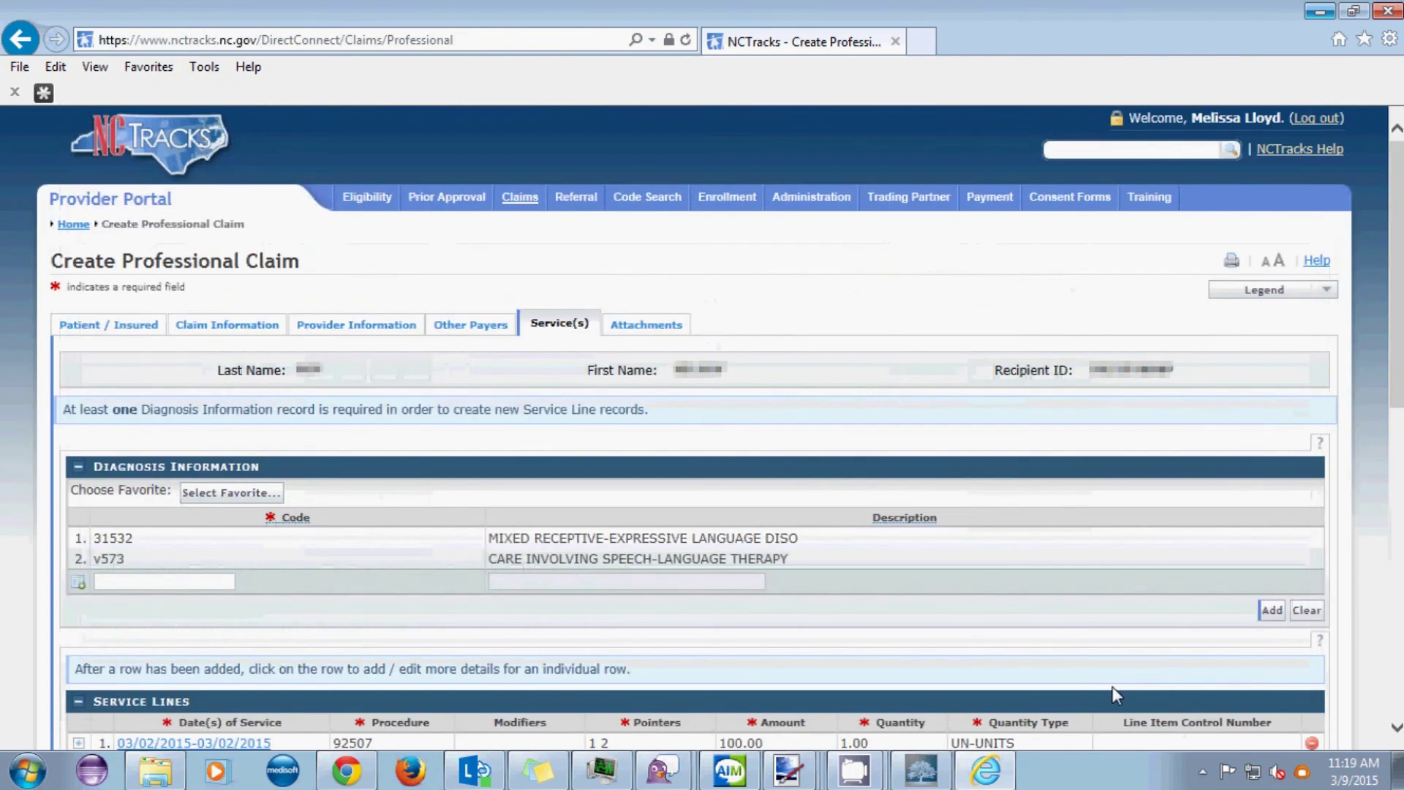
- Submit the professional claim from the Attachments tab with no files attached
left_click(646, 327)
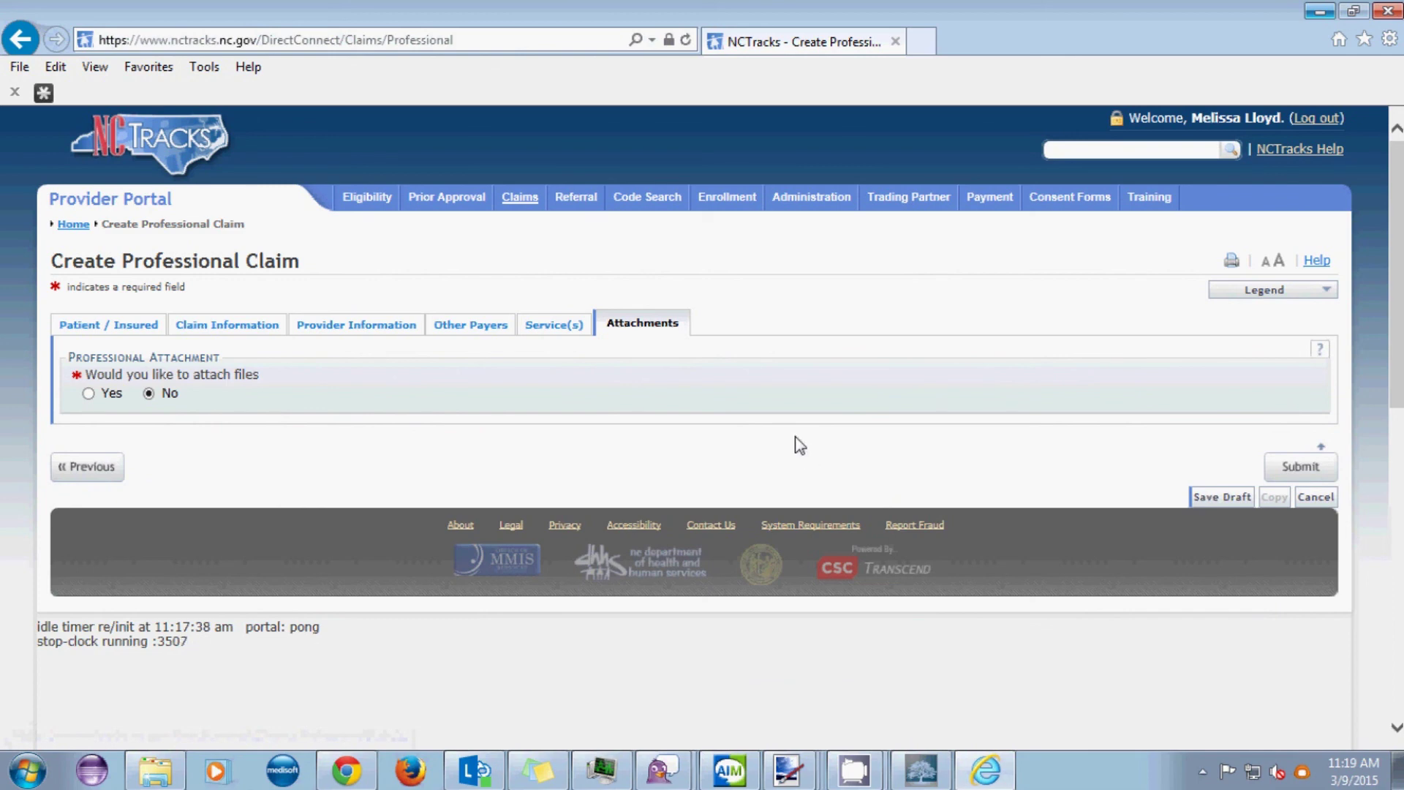
left_click(1296, 468)
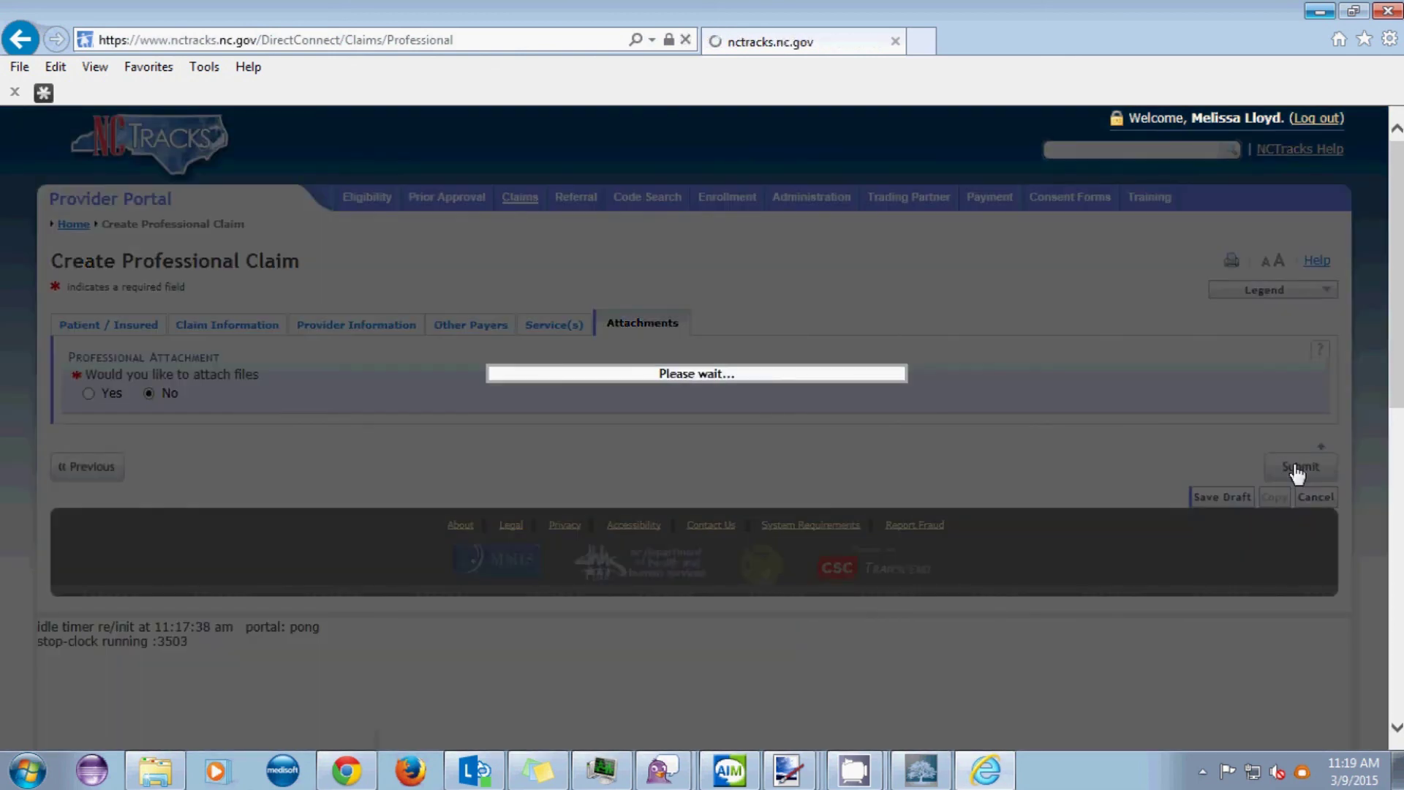